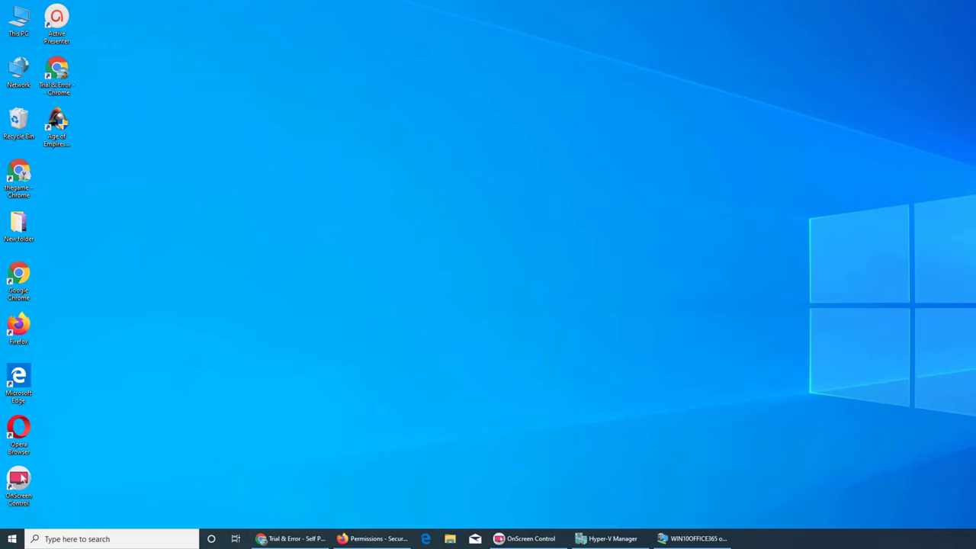
# - Bring the virtual machine back into view and minimize the Outlook browser window
pyautogui.click(705, 539)
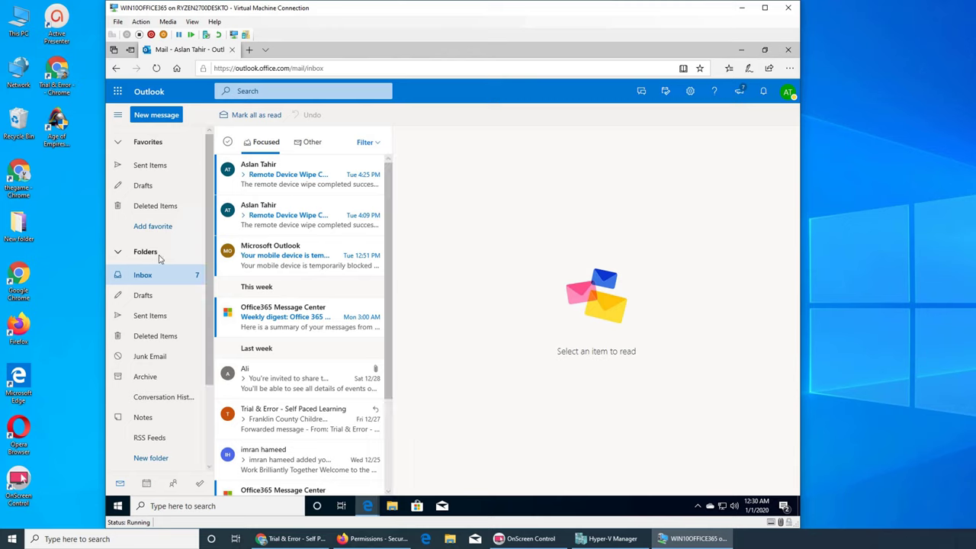
pyautogui.click(154, 227)
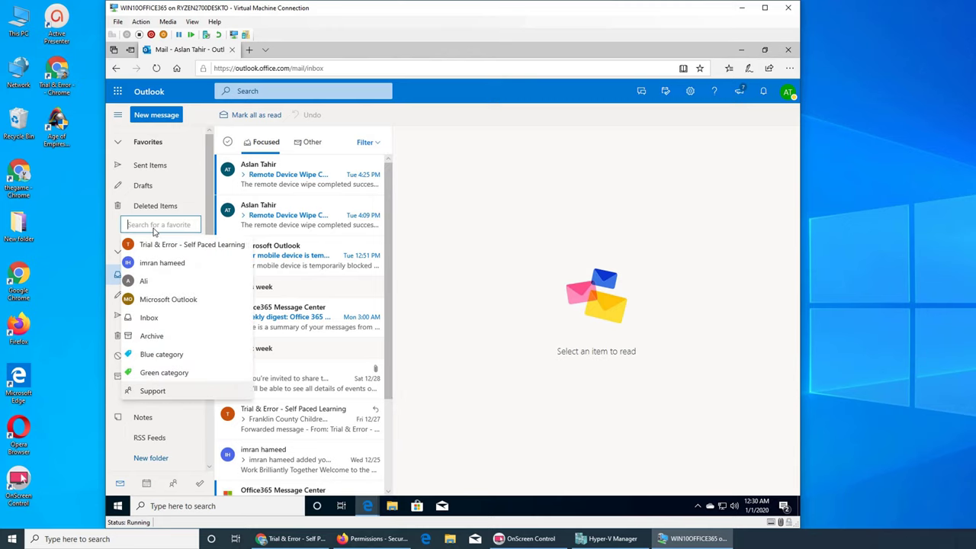
pyautogui.write('d')
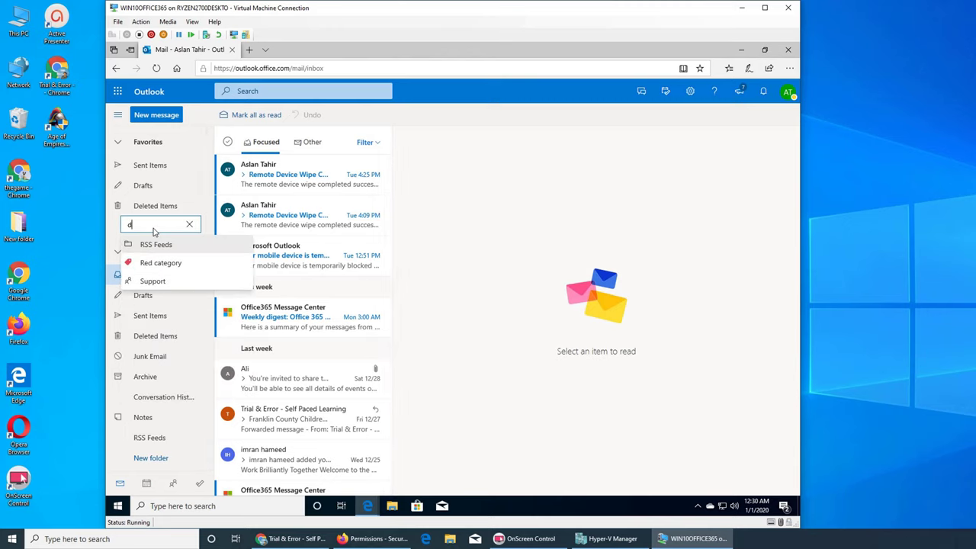
pyautogui.click(741, 49)
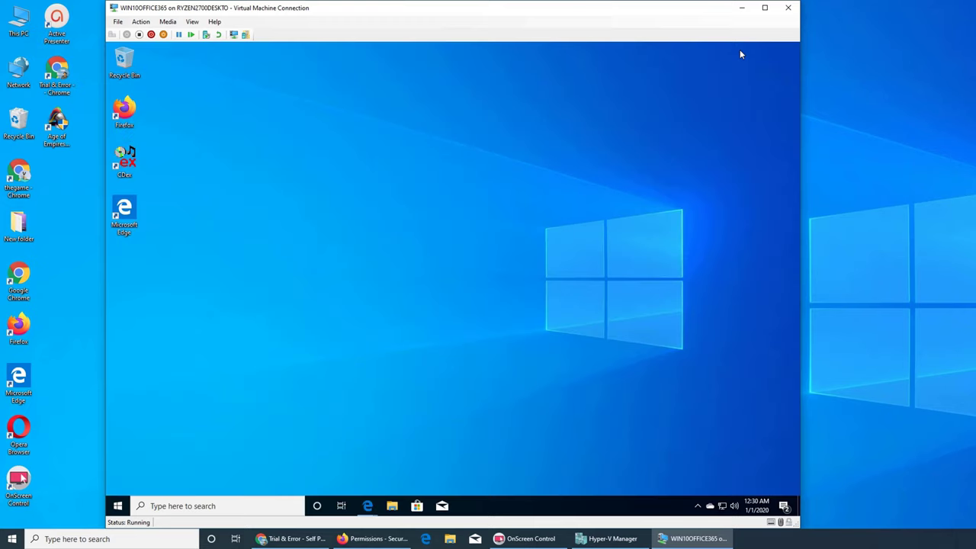
# - Close both Outlook mail windows from the taskbar previews and refresh the desktop
pyautogui.click(367, 506)
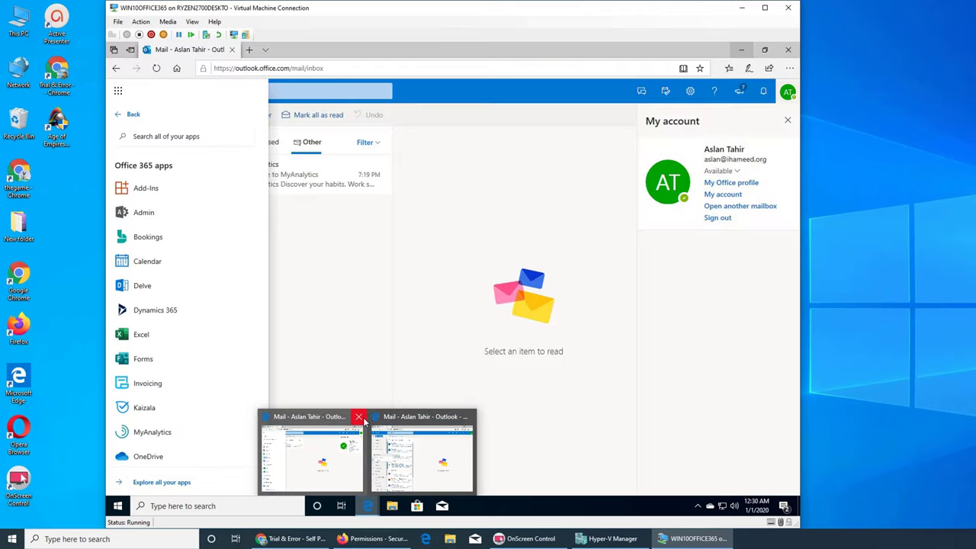
pyautogui.click(359, 417)
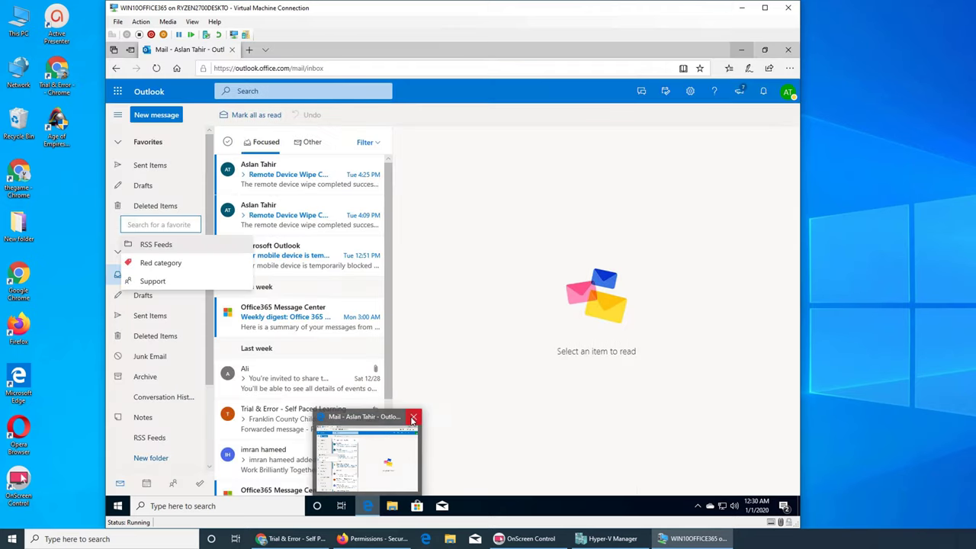
pyautogui.click(415, 417)
pyautogui.rightClick(403, 161)
pyautogui.click(438, 187)
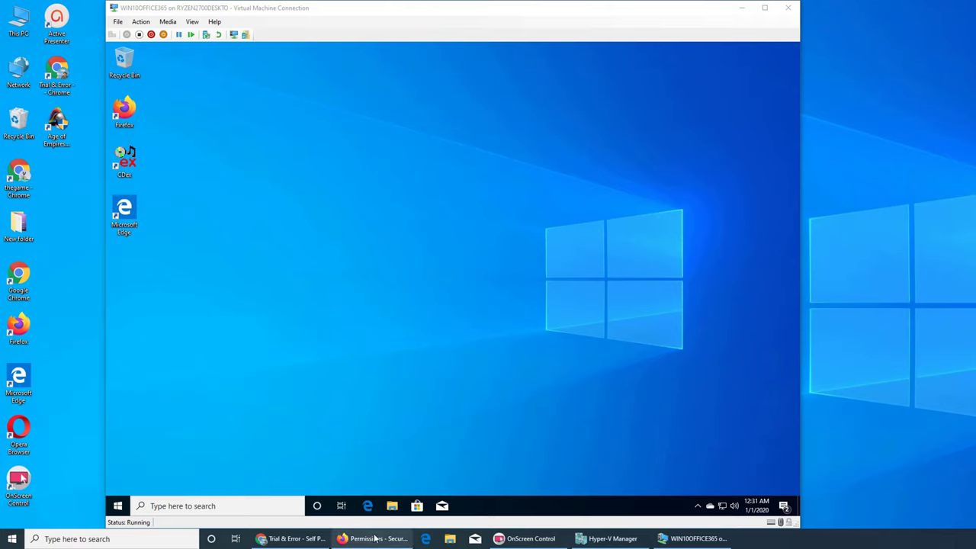
# - Launch Firefox, open the admin.microsoft tile and expand Show all to the Admin centers
pyautogui.doubleClick(125, 115)
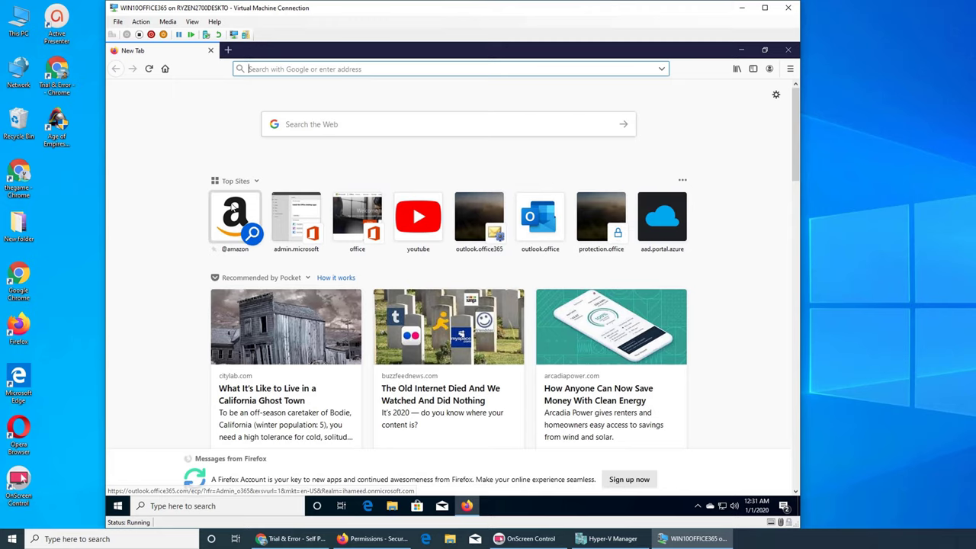
pyautogui.click(305, 214)
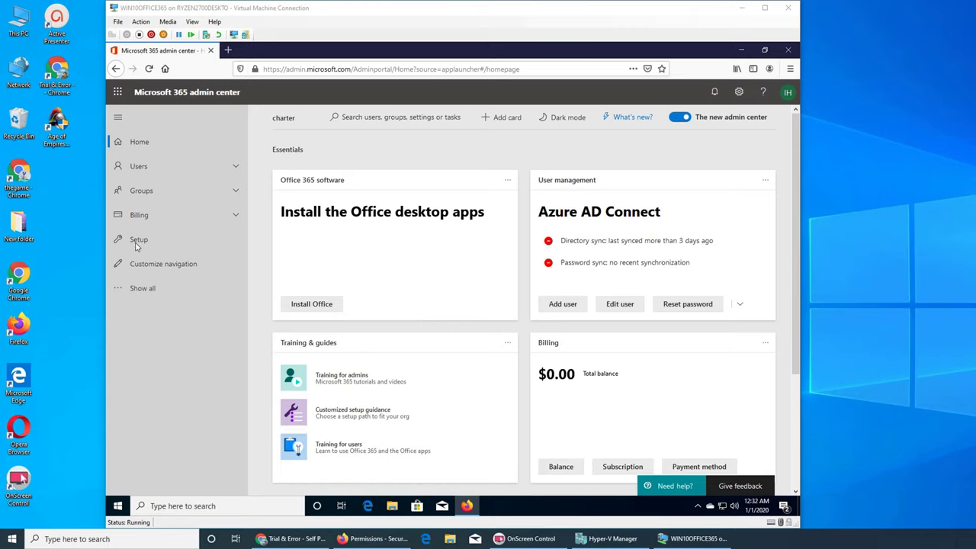
pyautogui.click(141, 289)
pyautogui.scroll(-3, 167, 371)
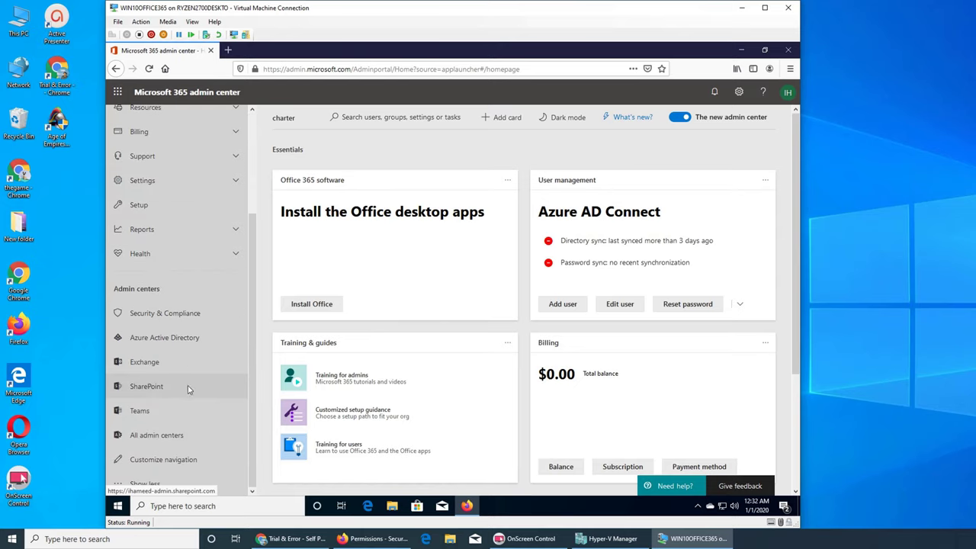
# - Open Security & Compliance and confirm the eDiscovery and Advanced eDiscovery pages have no cases
pyautogui.click(167, 315)
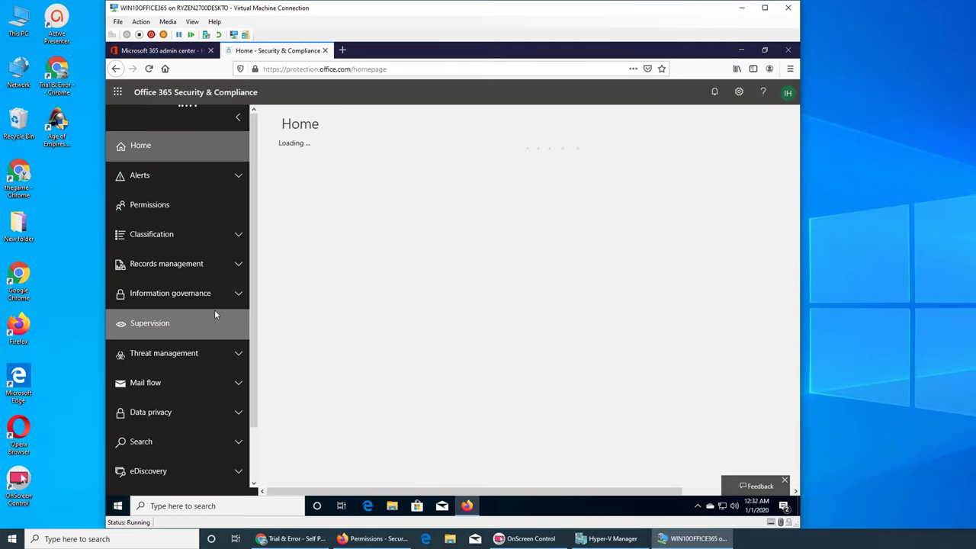
pyautogui.scroll(-2, 214, 309)
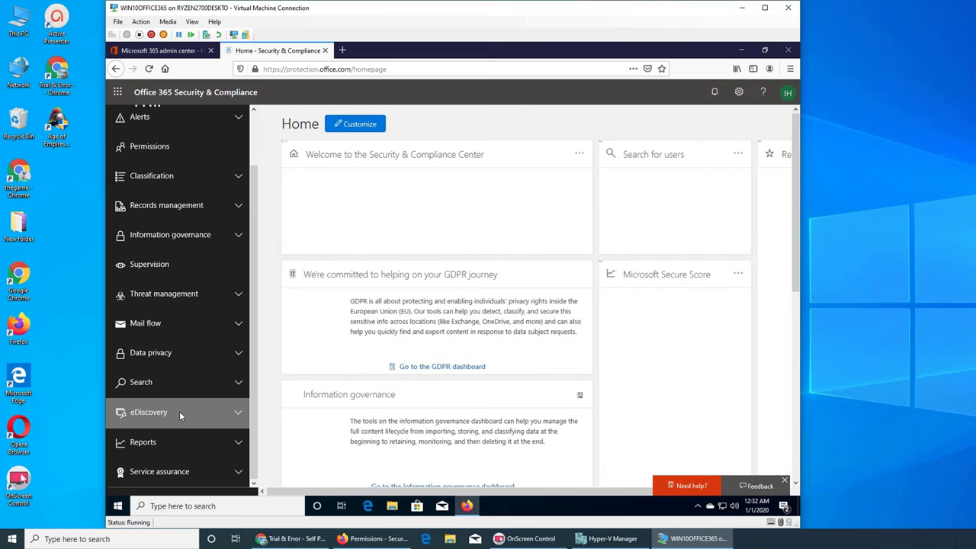
pyautogui.click(165, 414)
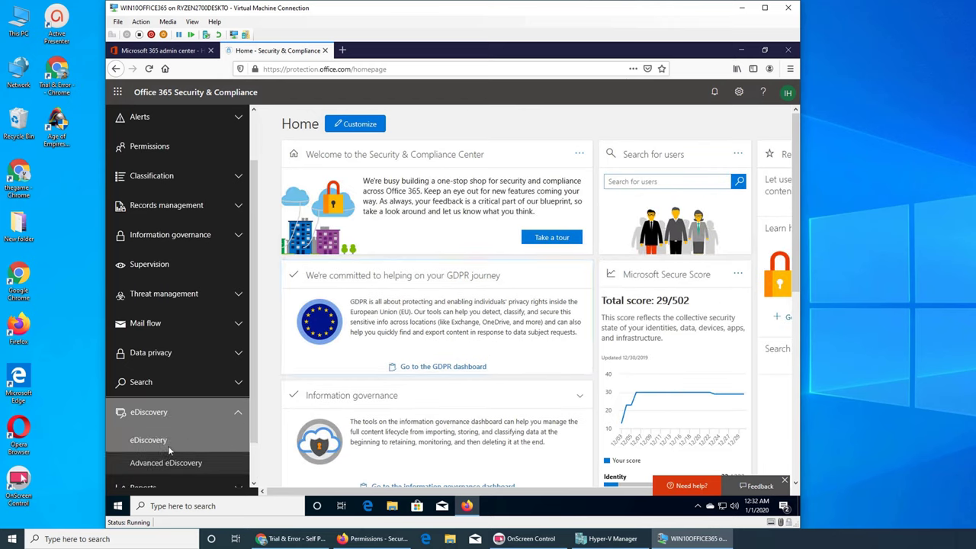
pyautogui.click(167, 448)
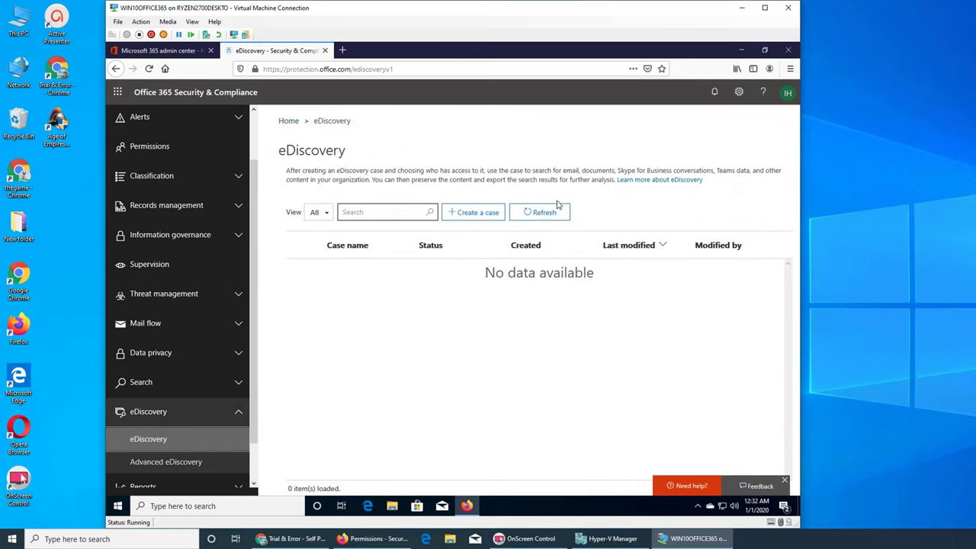
pyautogui.click(173, 461)
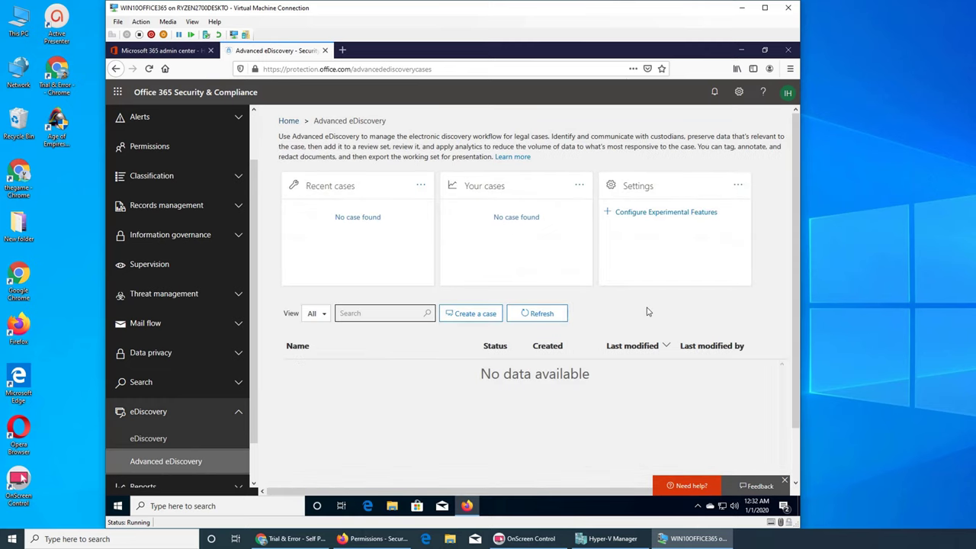
pyautogui.scroll(-2, 201, 363)
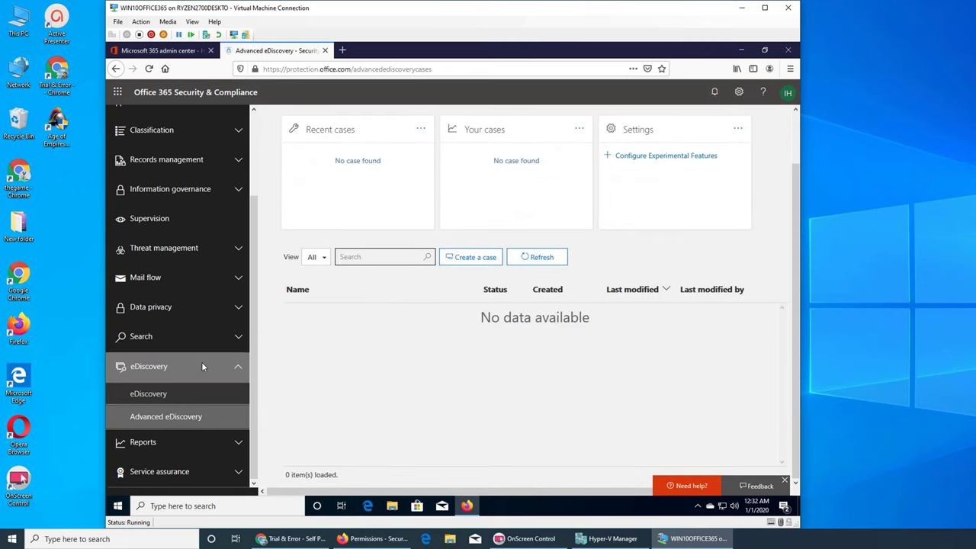
pyautogui.scroll(2, 202, 367)
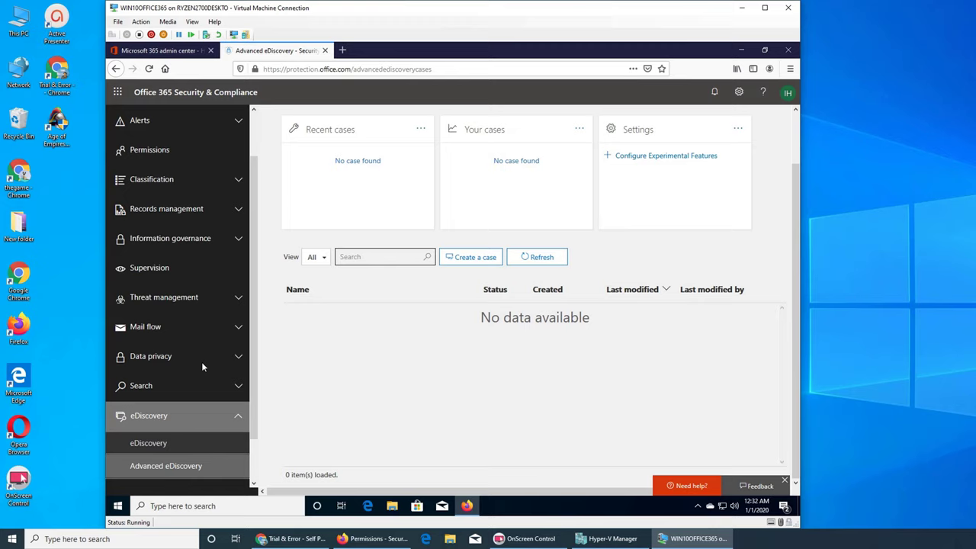
pyautogui.scroll(2, 202, 367)
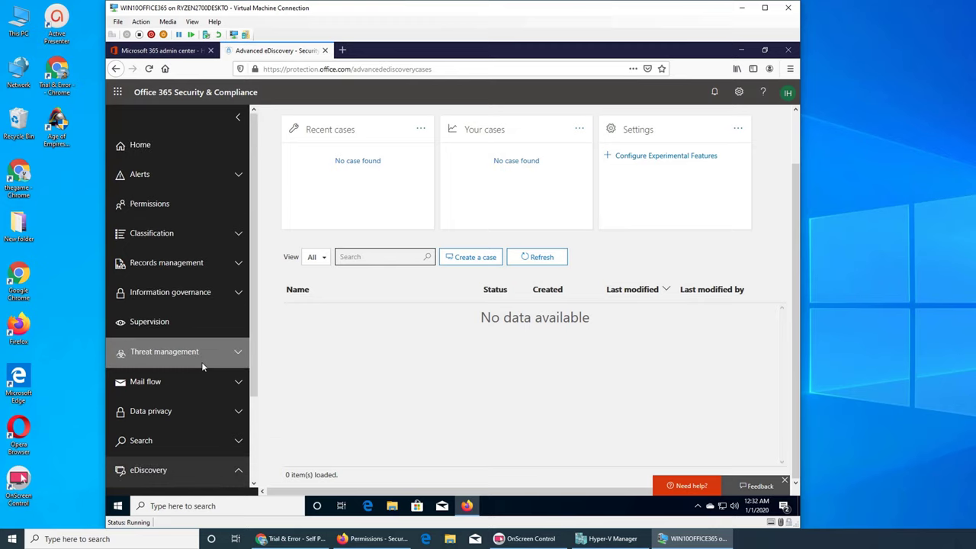
# - Go to Permissions and open the eDiscovery Manager role group, scrolling to its member lists
pyautogui.click(149, 204)
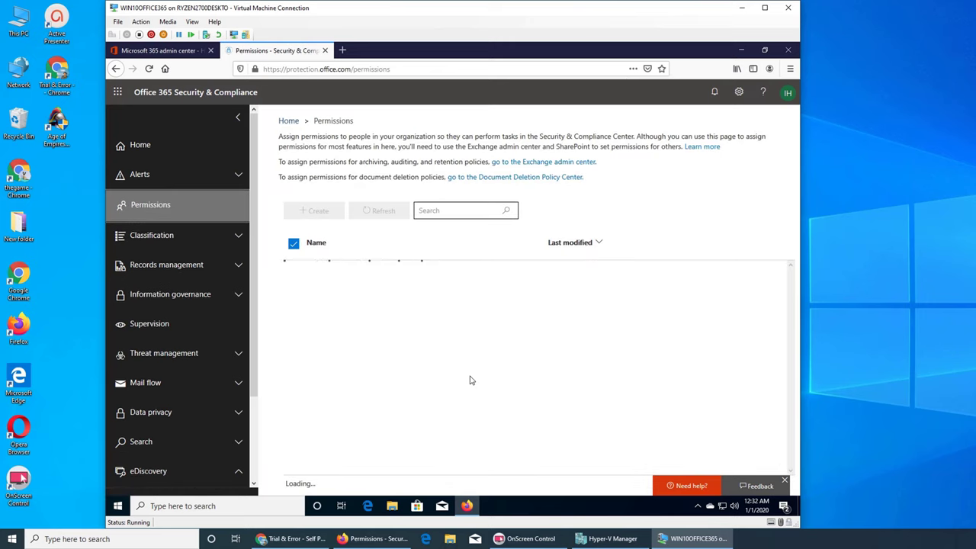
pyautogui.click(19, 478)
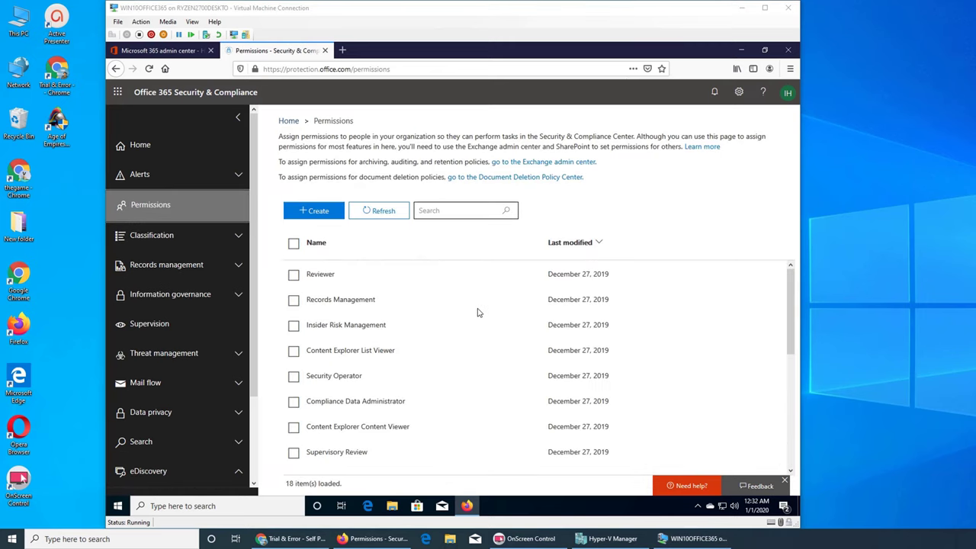
pyautogui.click(794, 351)
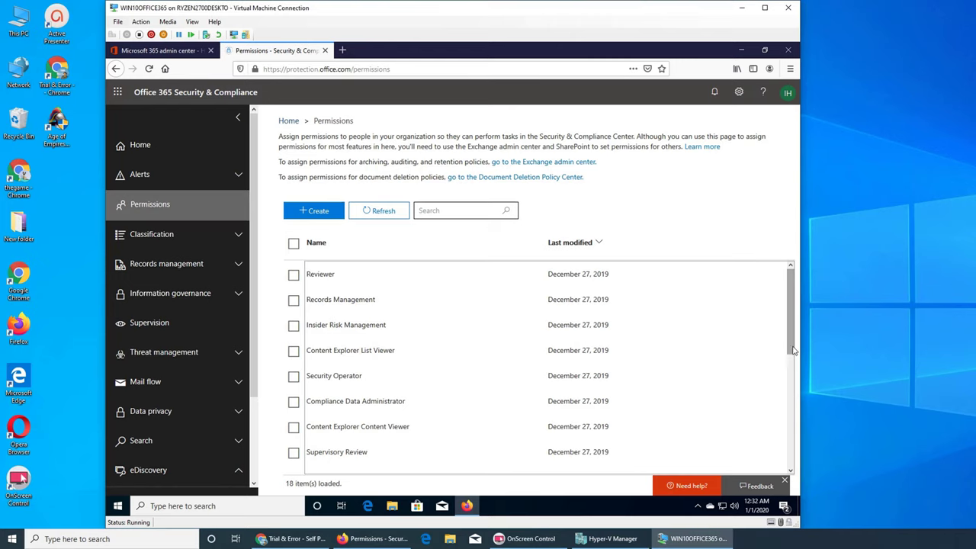
pyautogui.moveTo(793, 351); pyautogui.dragTo(801, 436)
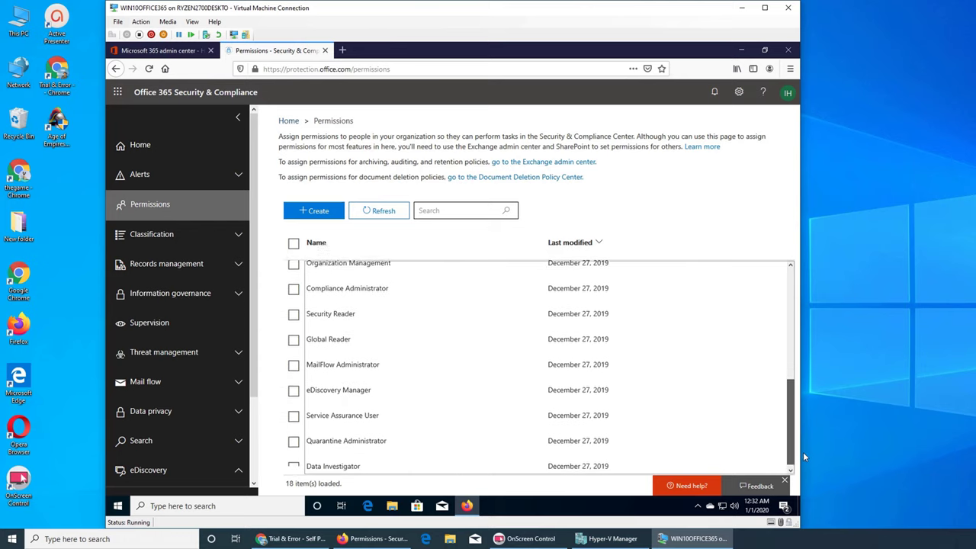
pyautogui.moveTo(801, 436); pyautogui.dragTo(805, 460)
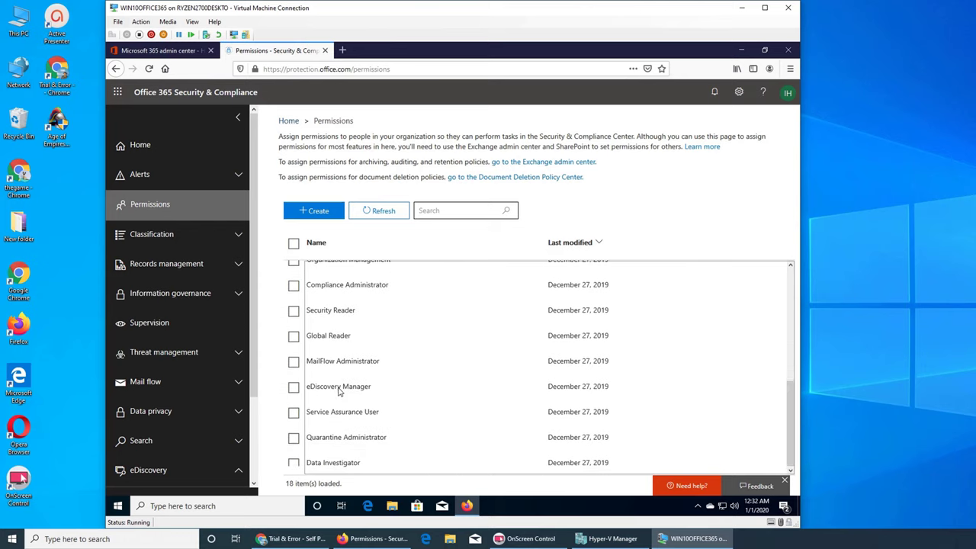
pyautogui.click(296, 388)
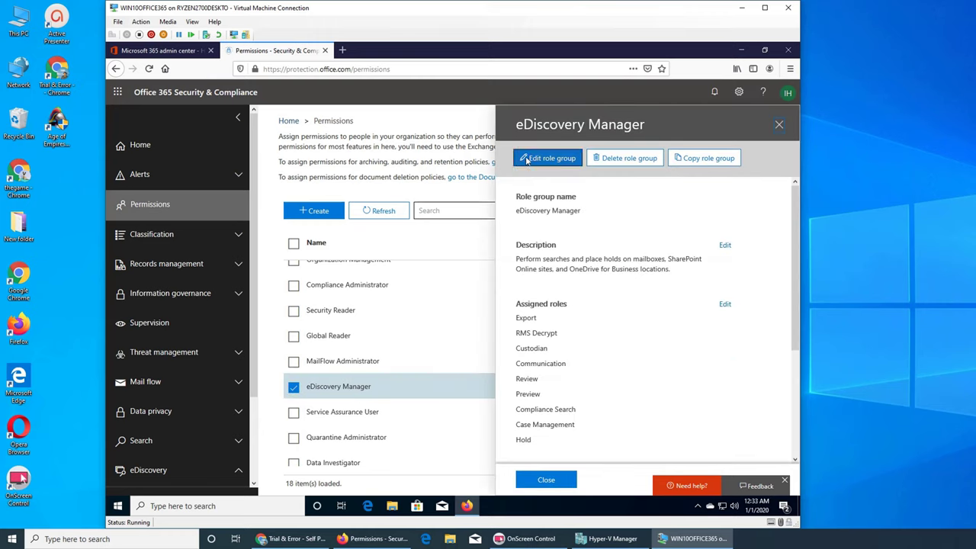
pyautogui.scroll(-3, 706, 267)
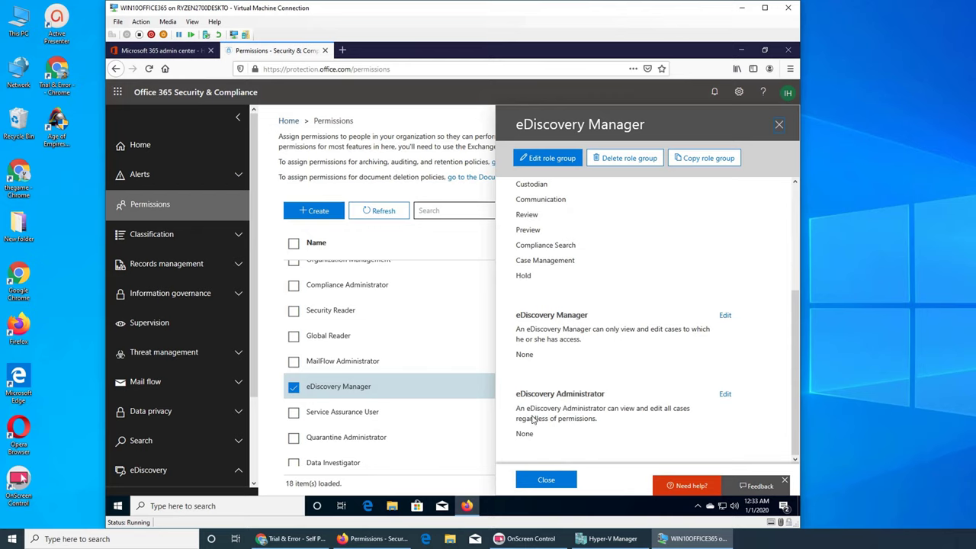
# - Add two users as eDiscovery Managers in the role group and save the list
pyautogui.click(724, 316)
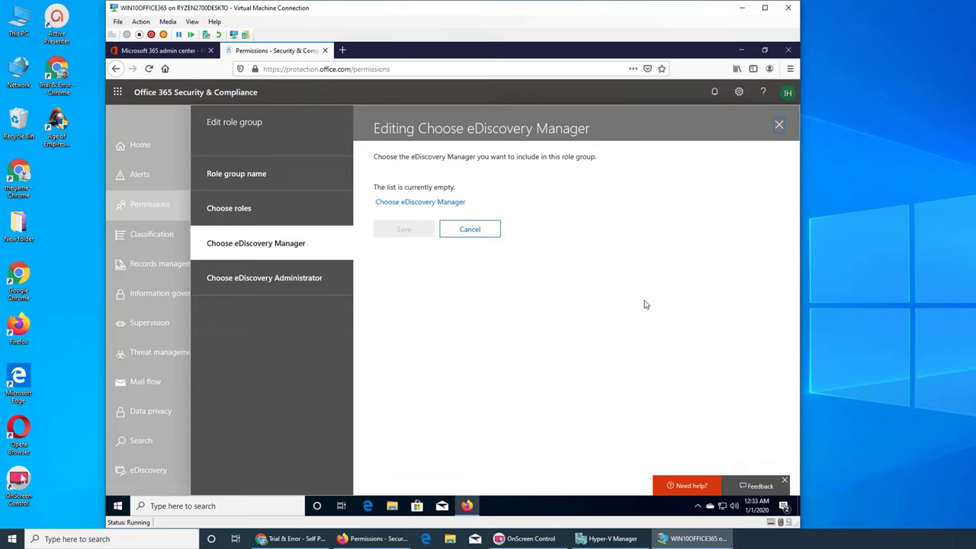
pyautogui.click(395, 202)
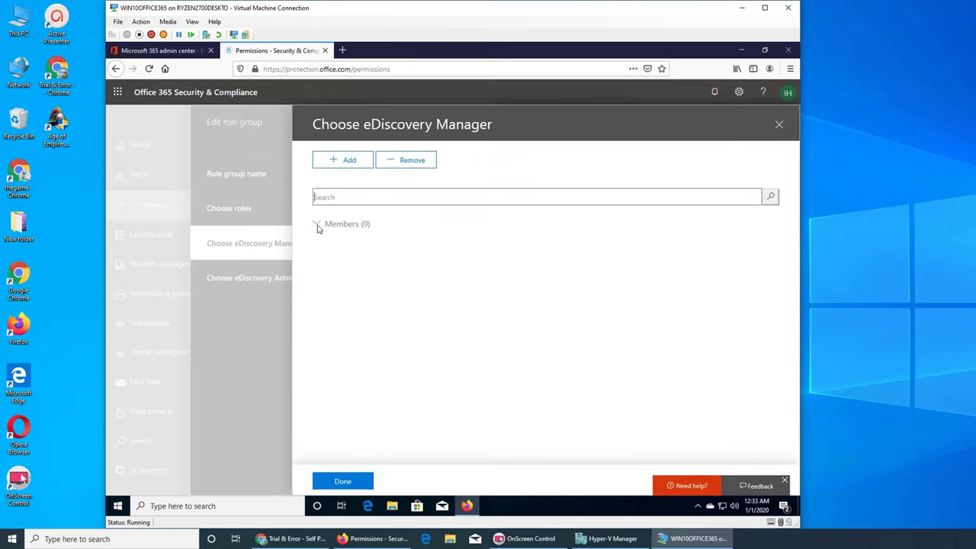
pyautogui.click(344, 165)
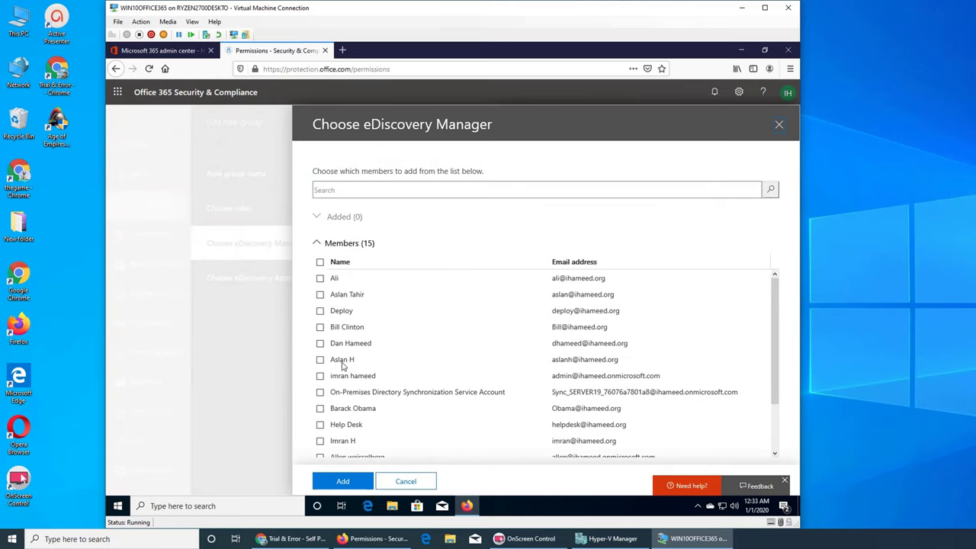
pyautogui.click(321, 278)
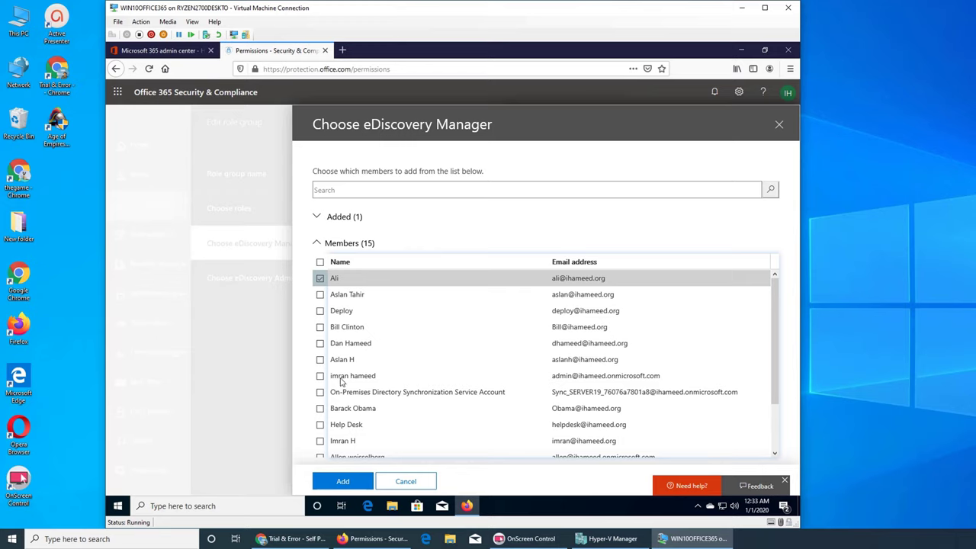
pyautogui.click(320, 376)
pyautogui.click(338, 479)
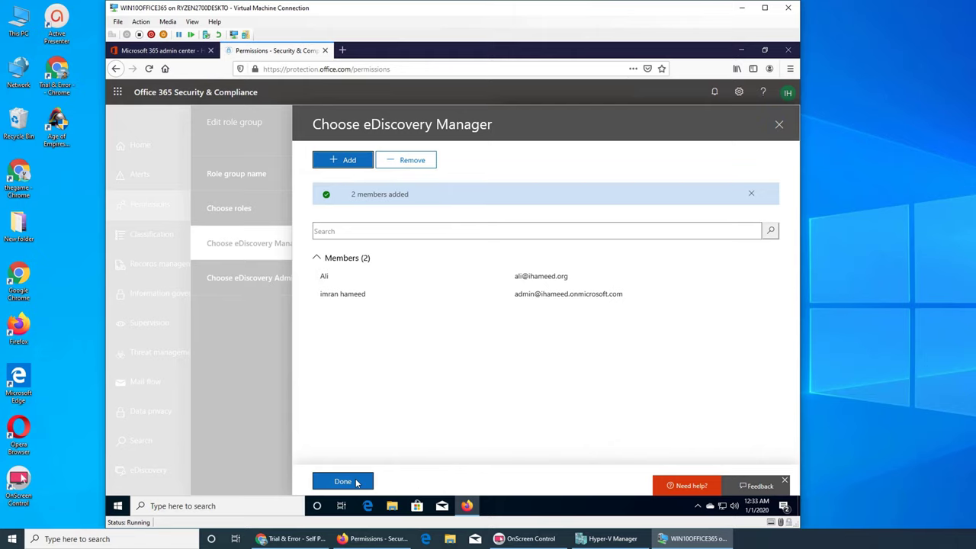
pyautogui.click(343, 481)
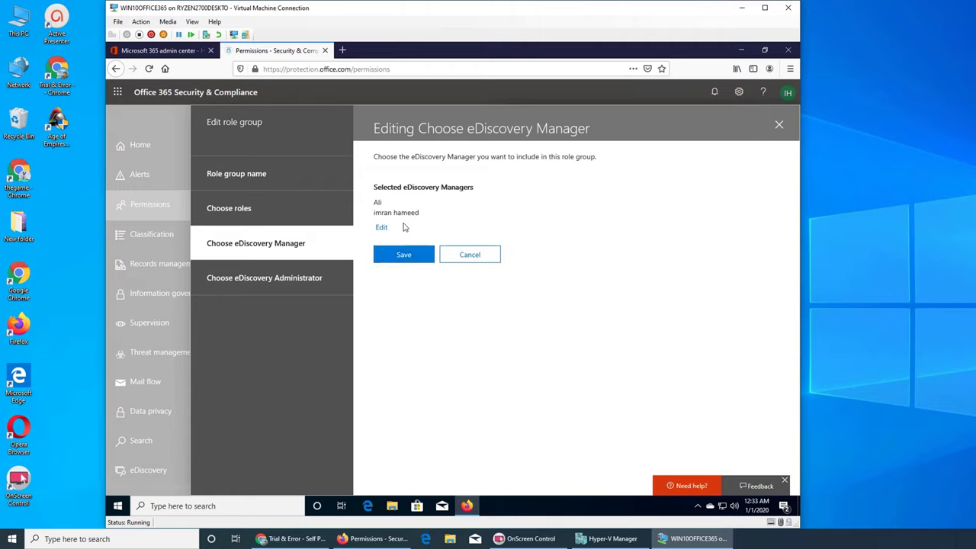
pyautogui.click(409, 254)
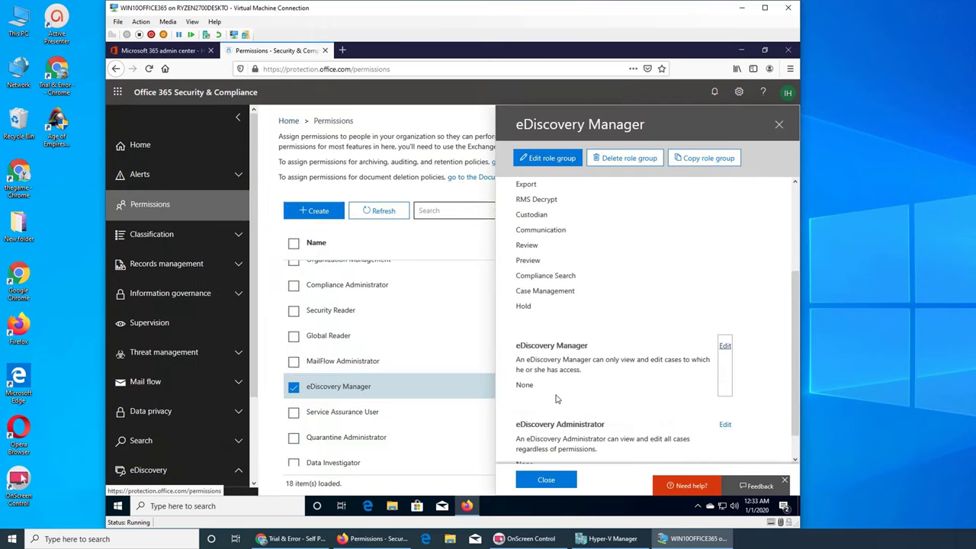
pyautogui.scroll(-1, 611, 372)
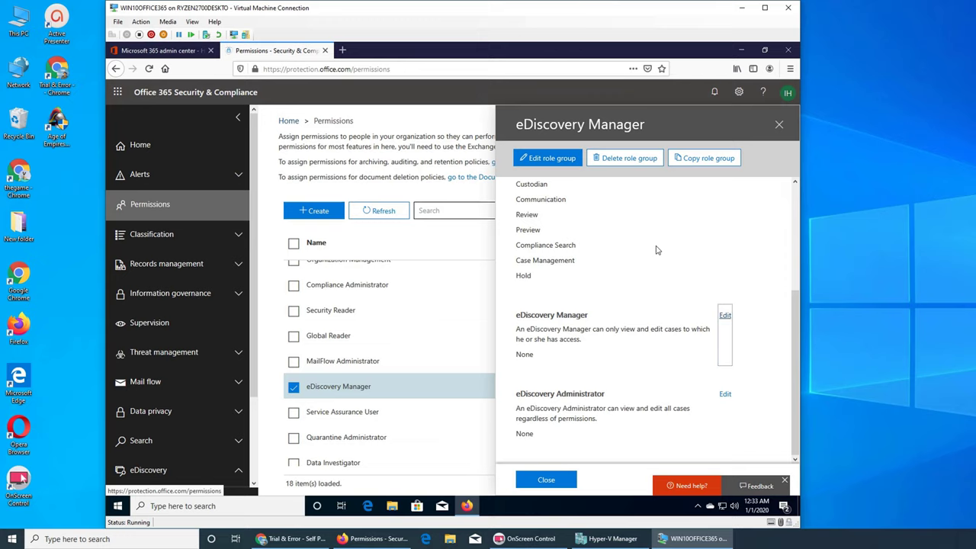
# - Choose the first and seventh listed users as eDiscovery Administrators and save
pyautogui.click(726, 395)
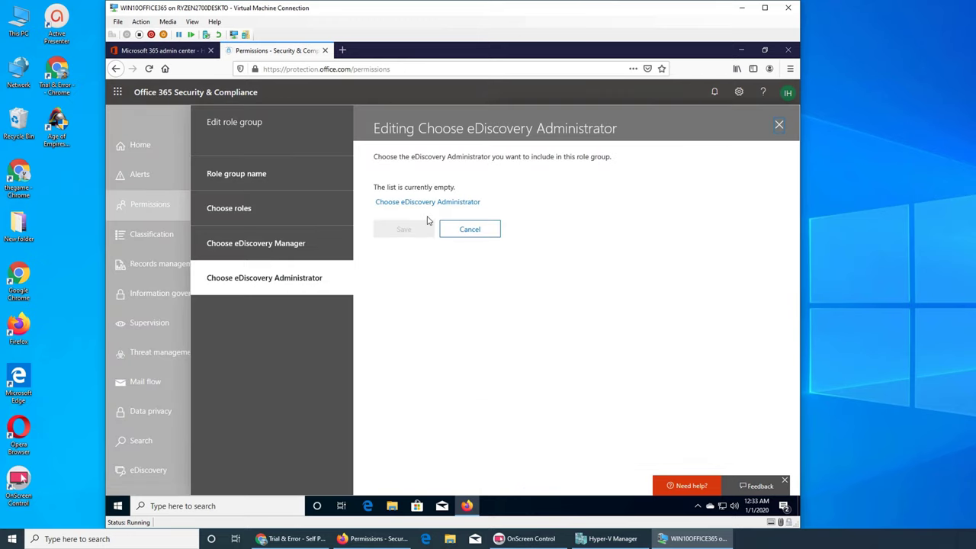
pyautogui.click(437, 202)
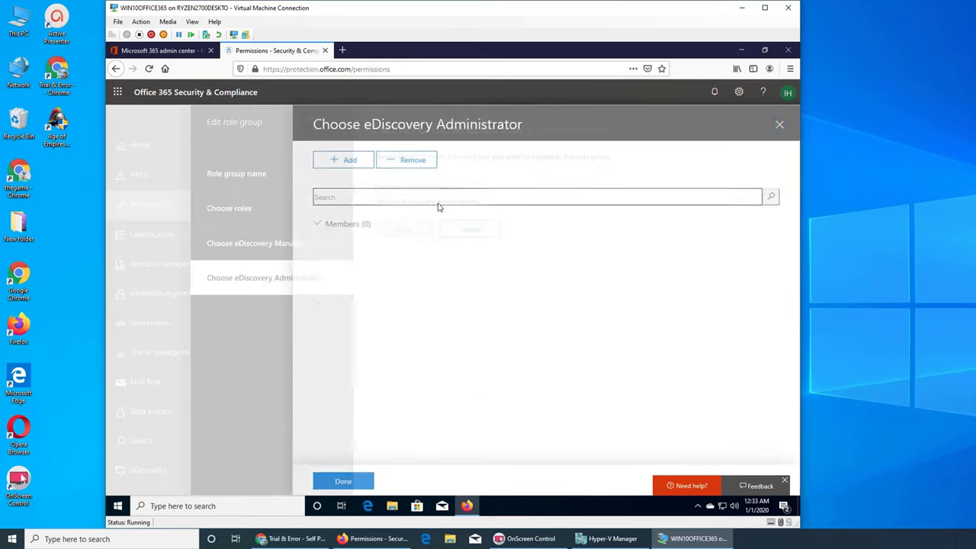
pyautogui.click(347, 161)
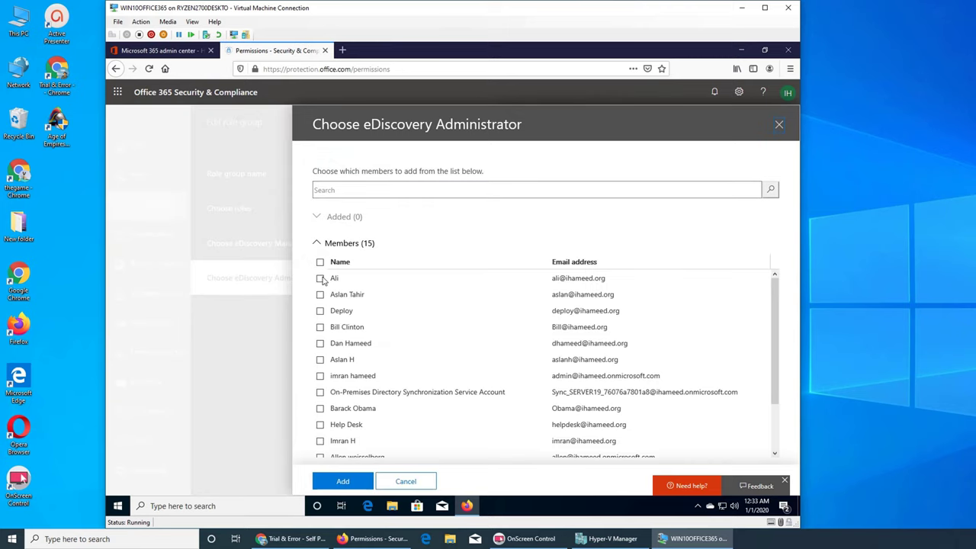
pyautogui.click(321, 278)
pyautogui.click(320, 376)
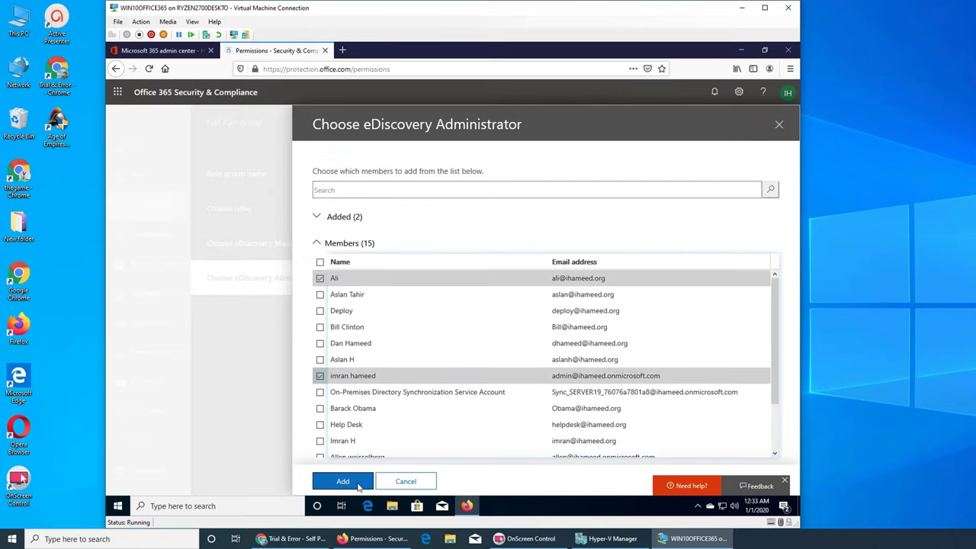
pyautogui.click(343, 481)
pyautogui.click(343, 481)
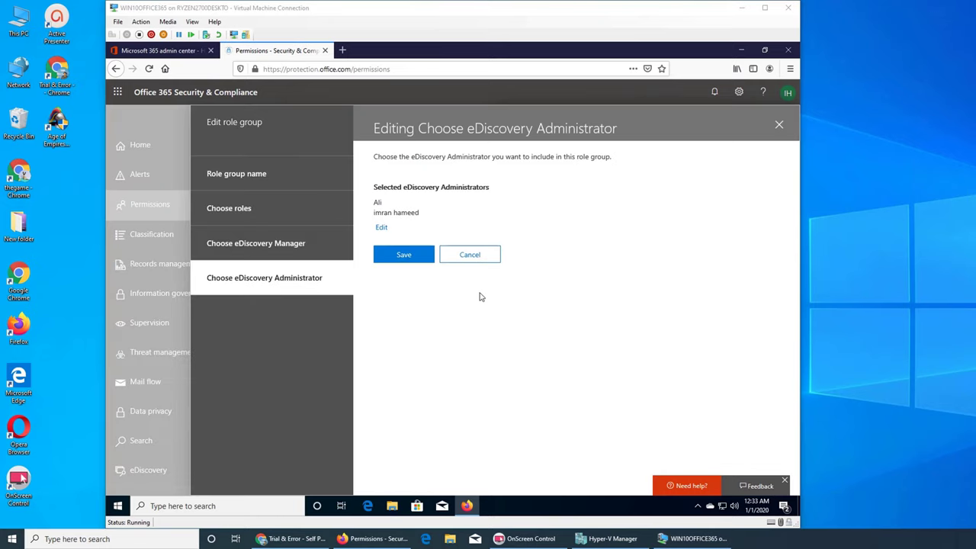
pyautogui.click(403, 255)
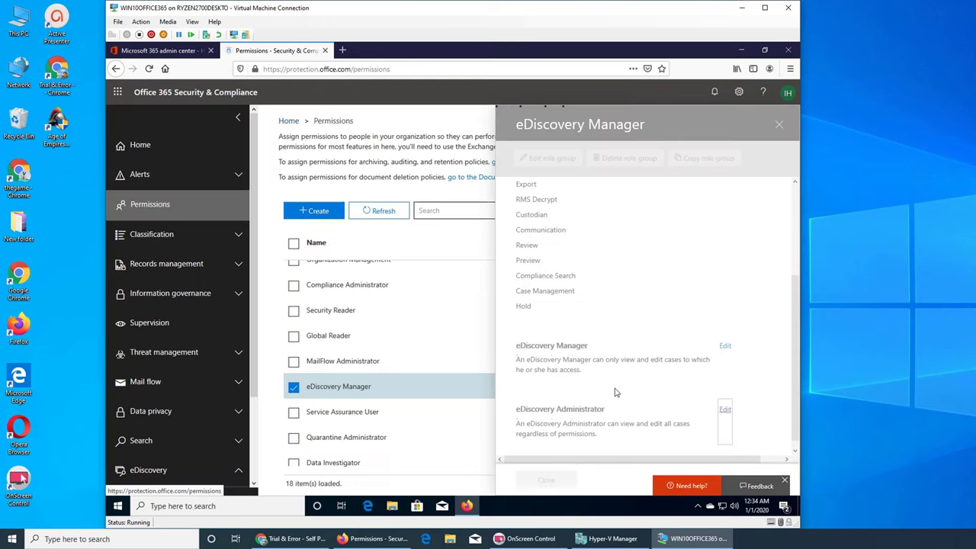
pyautogui.scroll(-1, 616, 392)
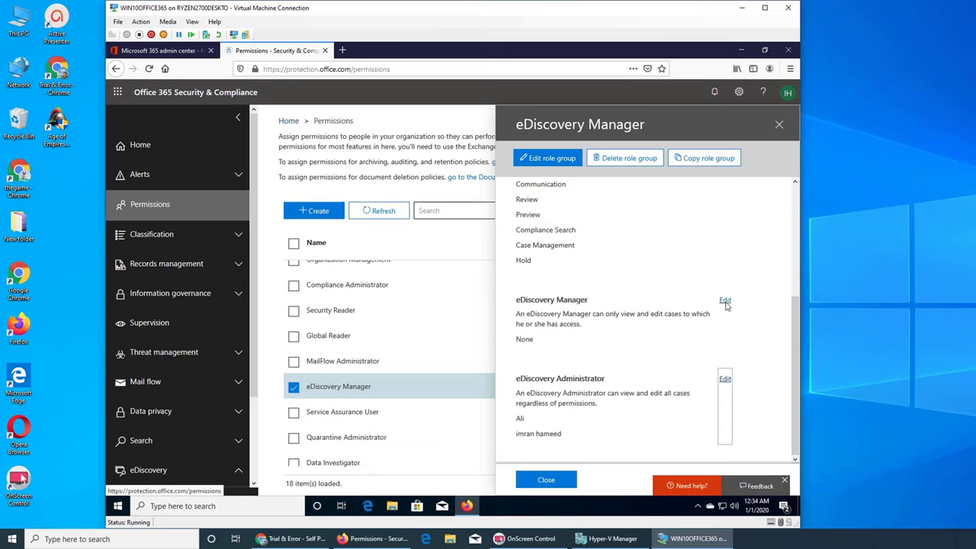
# - Reassign eDiscovery Managers, choosing the second and seventh listed users, and save
pyautogui.click(726, 301)
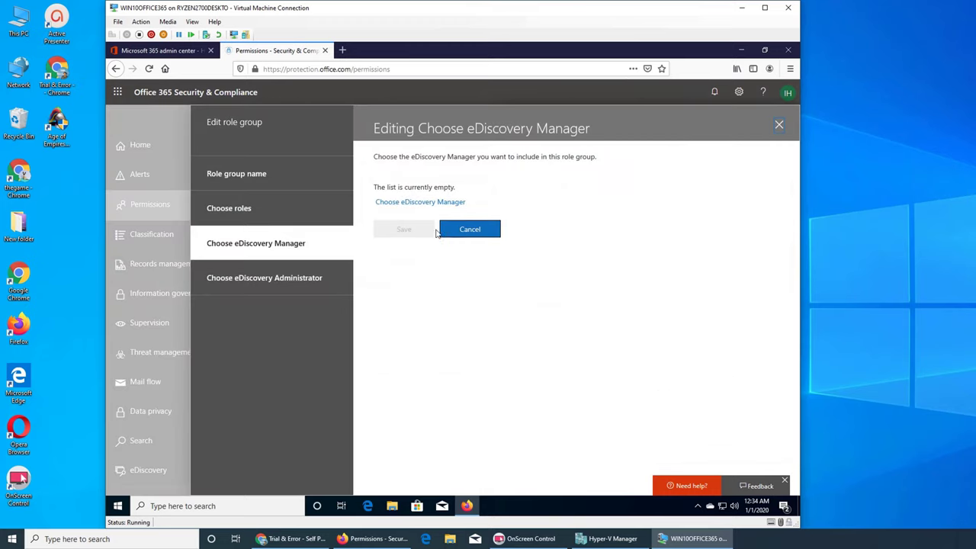
pyautogui.click(420, 203)
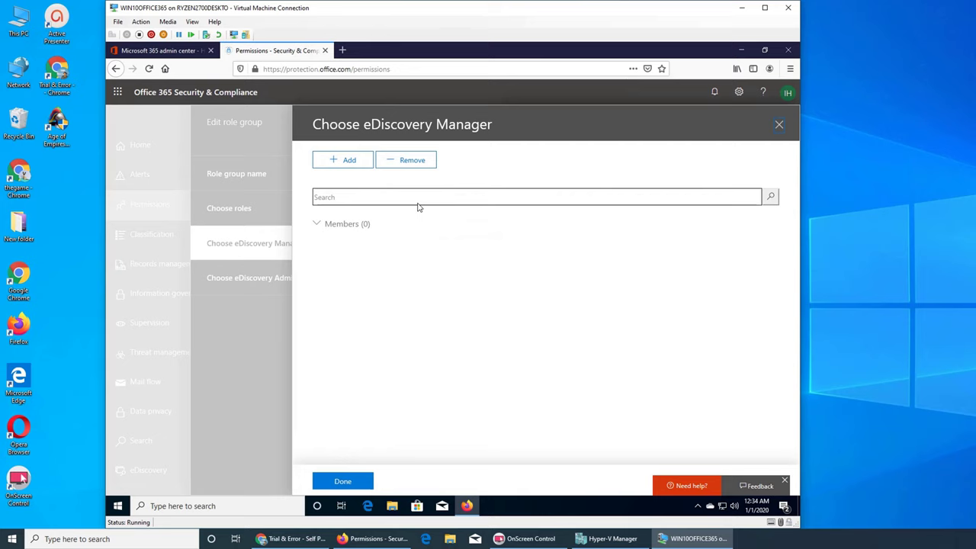
pyautogui.click(342, 161)
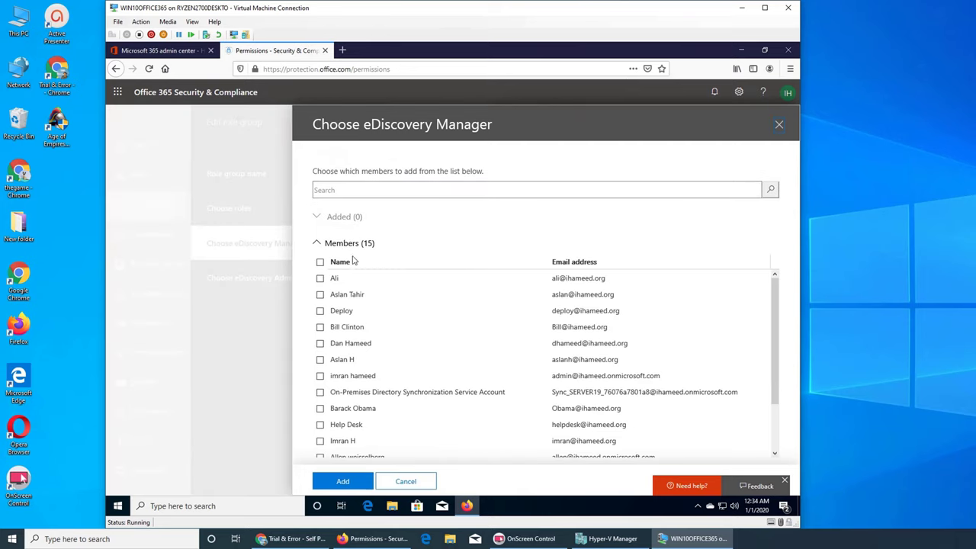
pyautogui.click(320, 278)
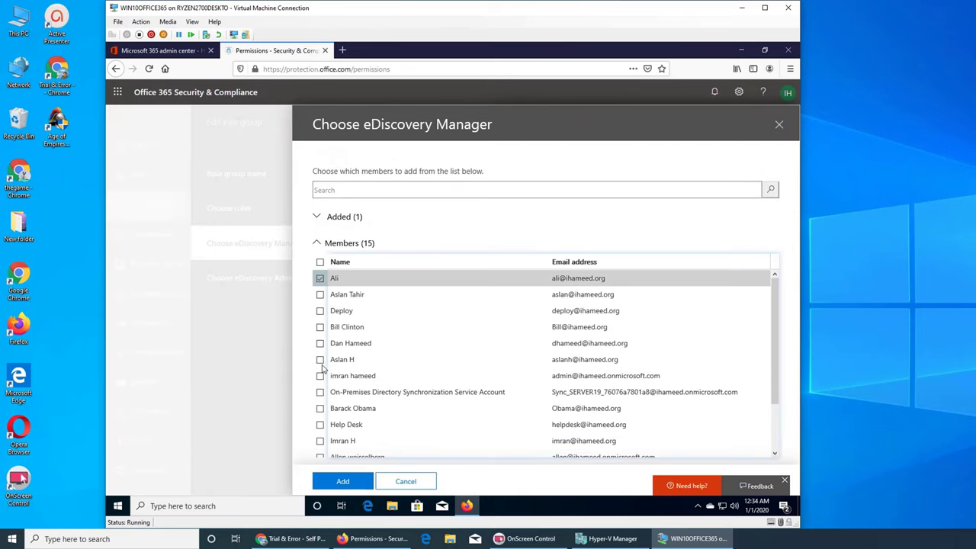
pyautogui.click(320, 377)
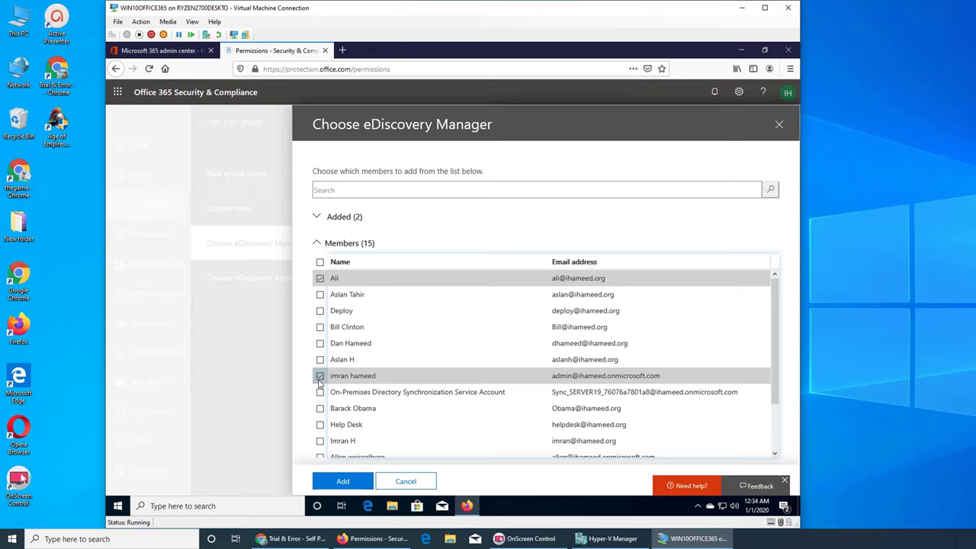
pyautogui.click(321, 279)
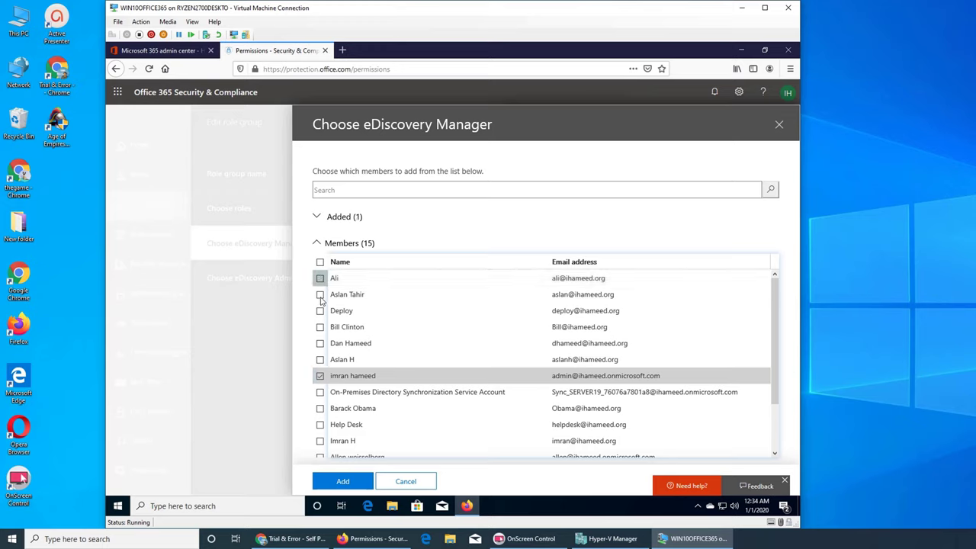
pyautogui.click(320, 295)
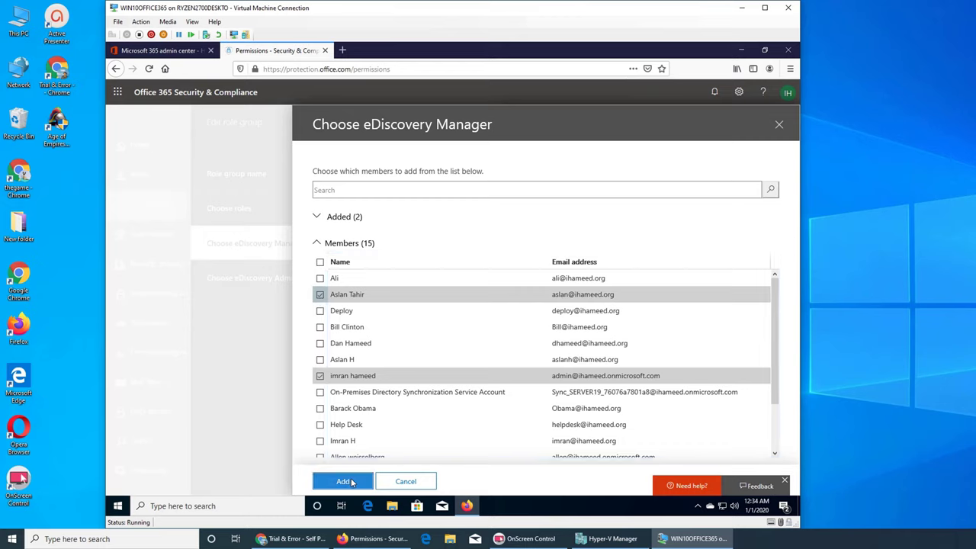
pyautogui.click(351, 482)
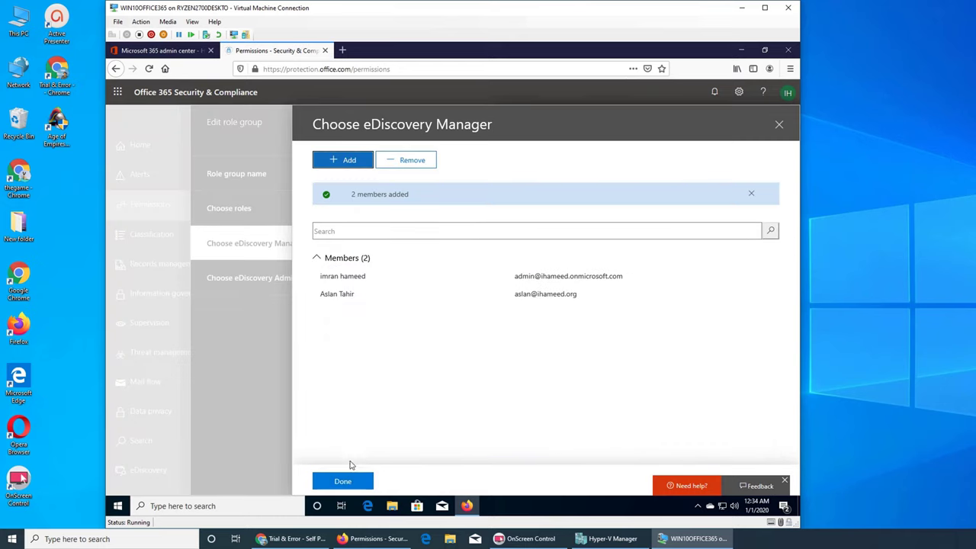
pyautogui.click(352, 482)
pyautogui.click(404, 254)
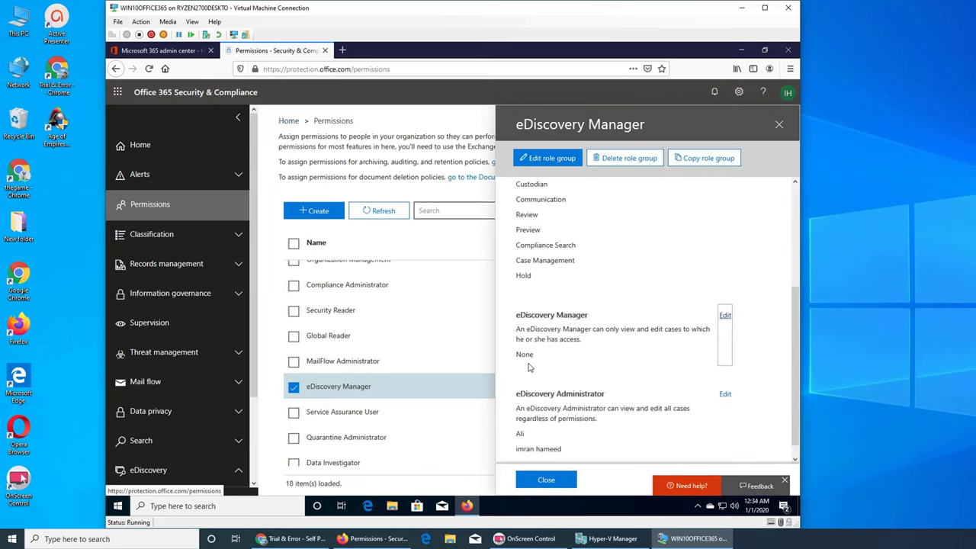
pyautogui.scroll(-1, 529, 367)
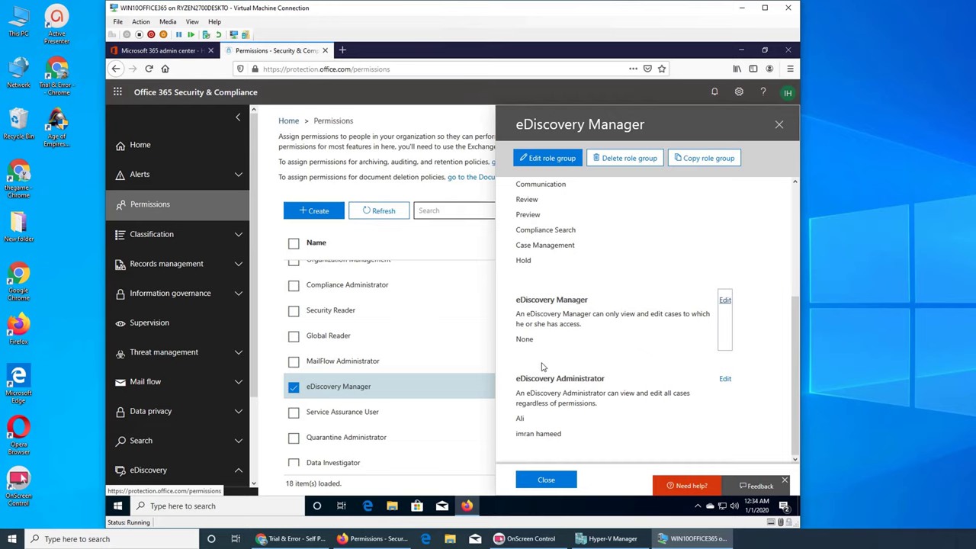
# - Close and reopen the eDiscovery Manager role group details, scrolling to its member sections
pyautogui.click(538, 478)
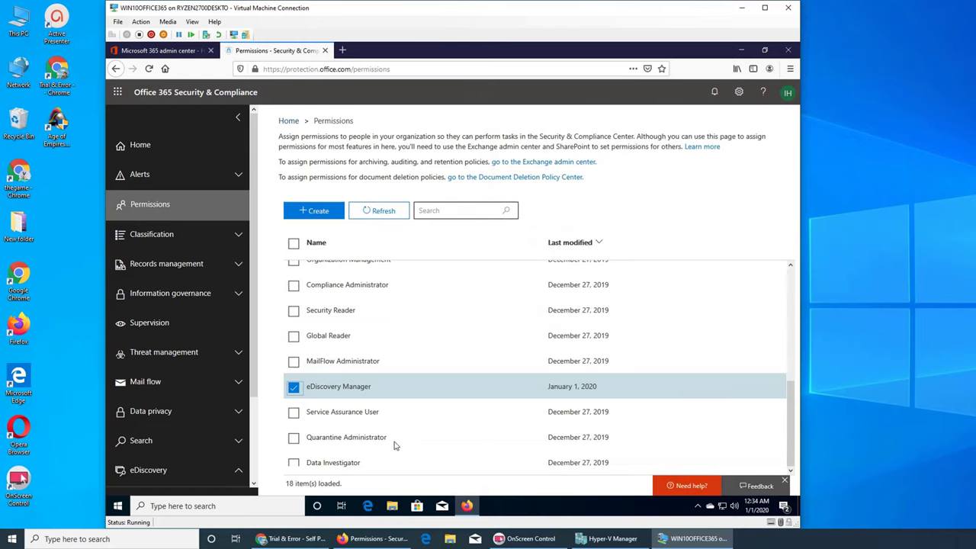
pyautogui.click(330, 389)
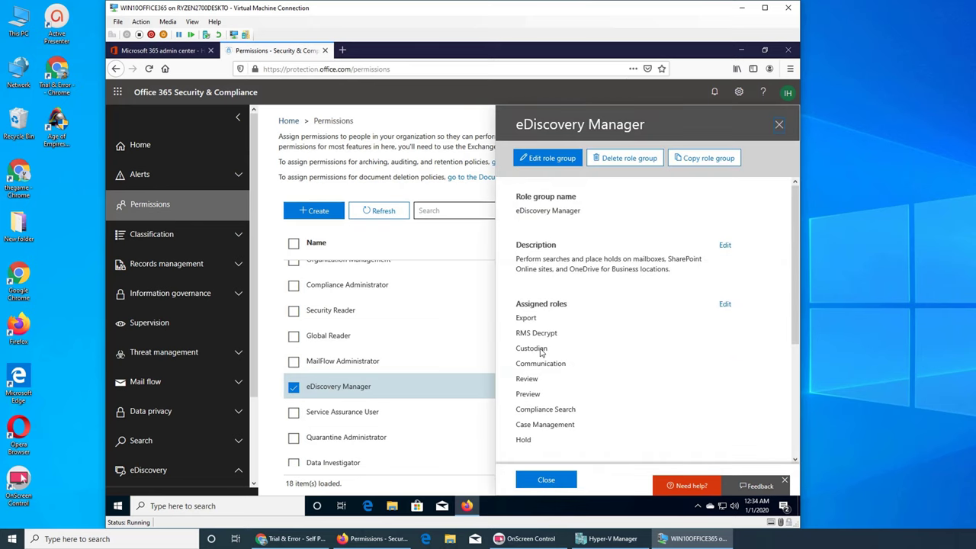
pyautogui.scroll(-1, 627, 356)
pyautogui.scroll(-2, 627, 356)
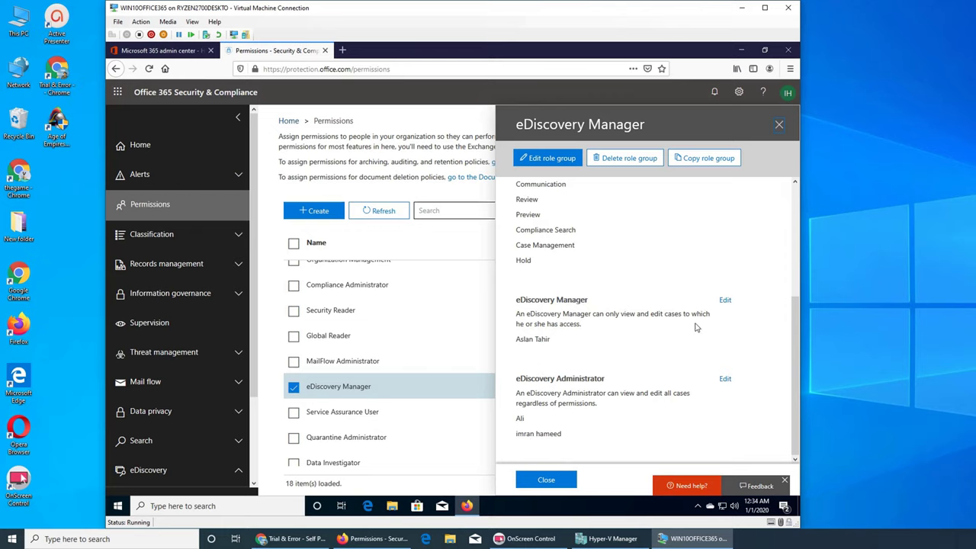
# - Add the seventh listed user as an eDiscovery Manager and save
pyautogui.click(724, 301)
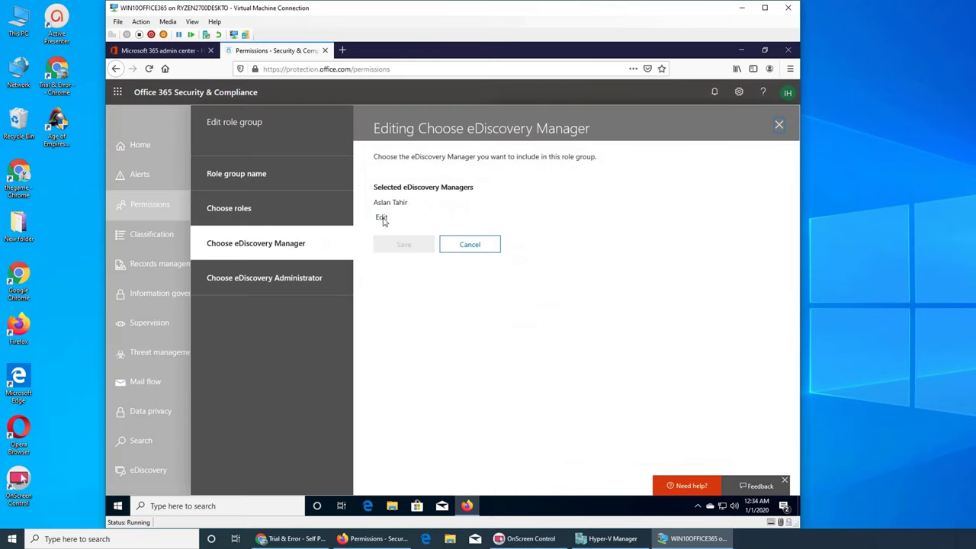
pyautogui.click(382, 219)
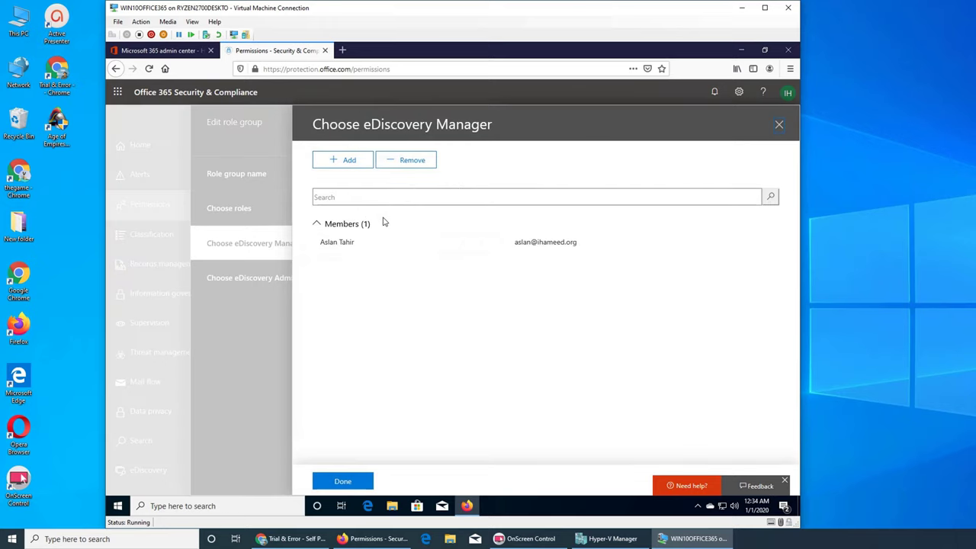
pyautogui.click(344, 160)
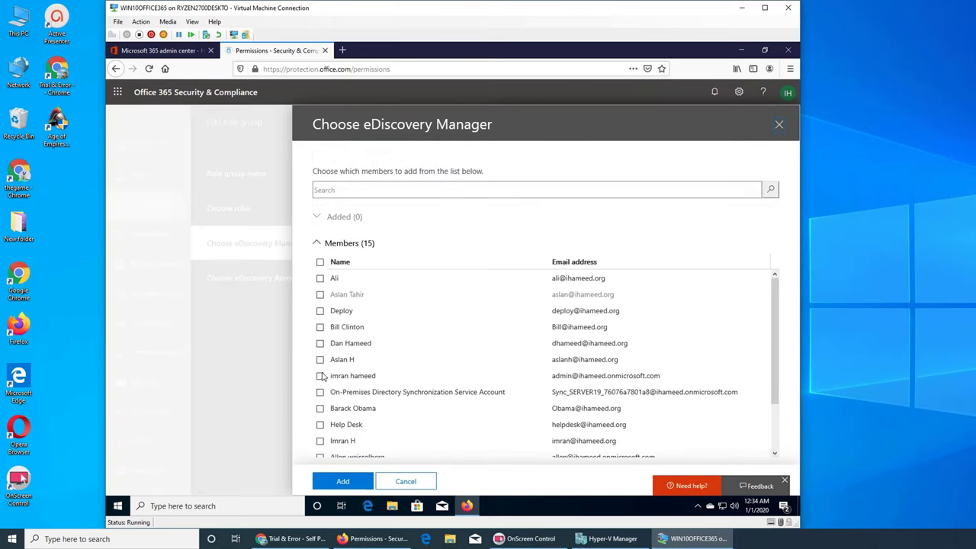
pyautogui.click(320, 376)
pyautogui.click(343, 482)
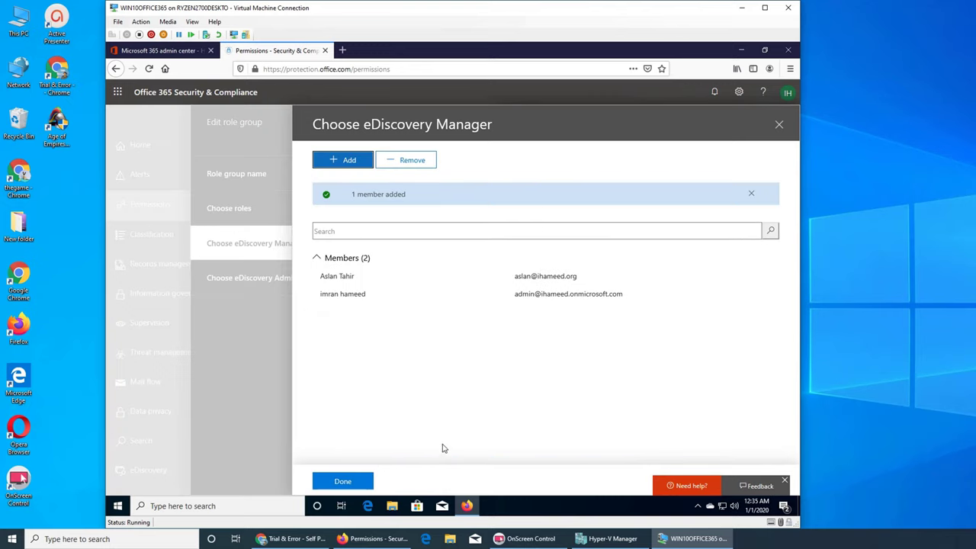
pyautogui.click(372, 480)
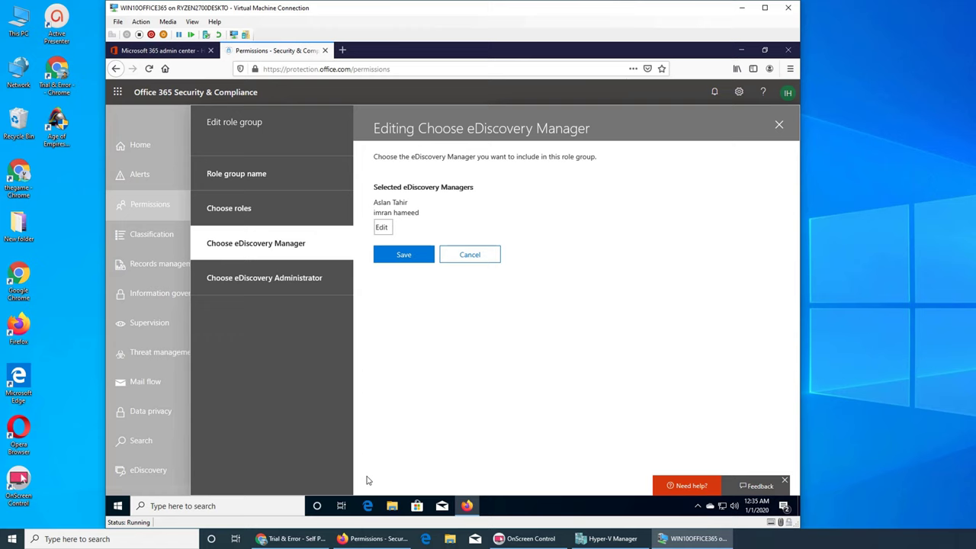
pyautogui.click(405, 254)
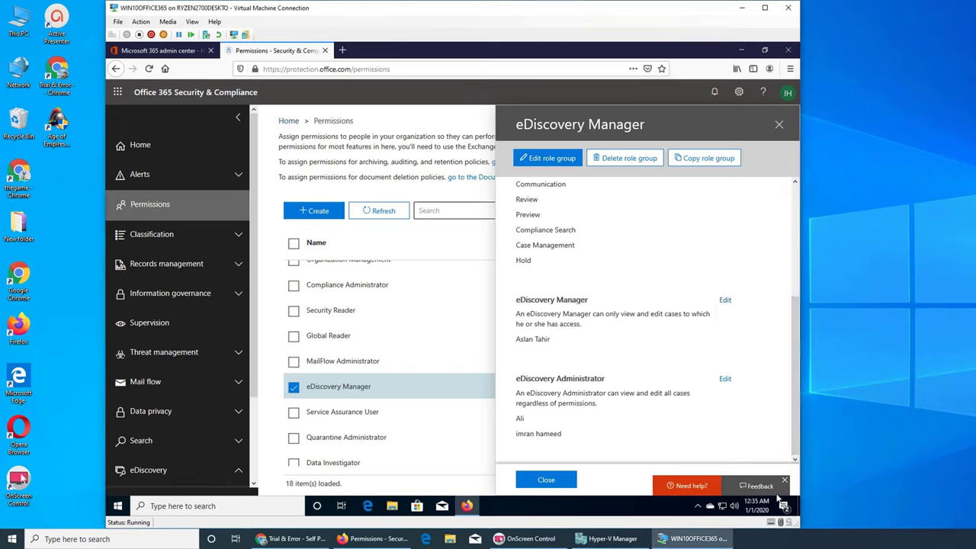
# - Close the role group details and reload the list of role groups
pyautogui.click(552, 480)
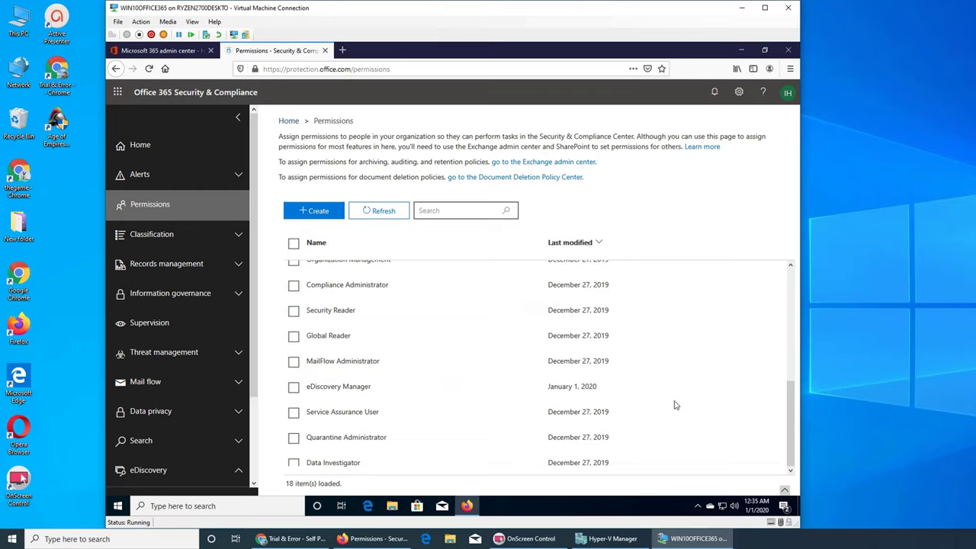
pyautogui.click(375, 211)
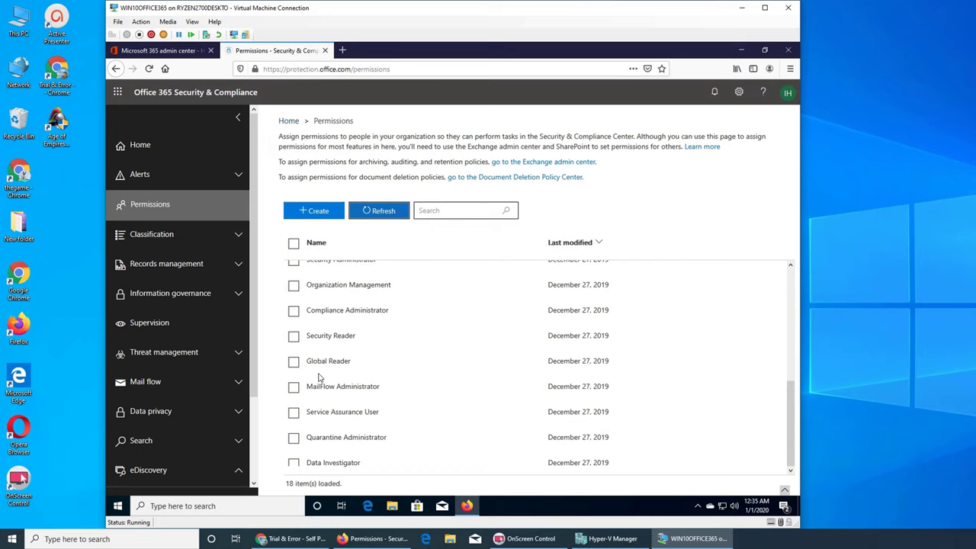
pyautogui.scroll(2, 718, 371)
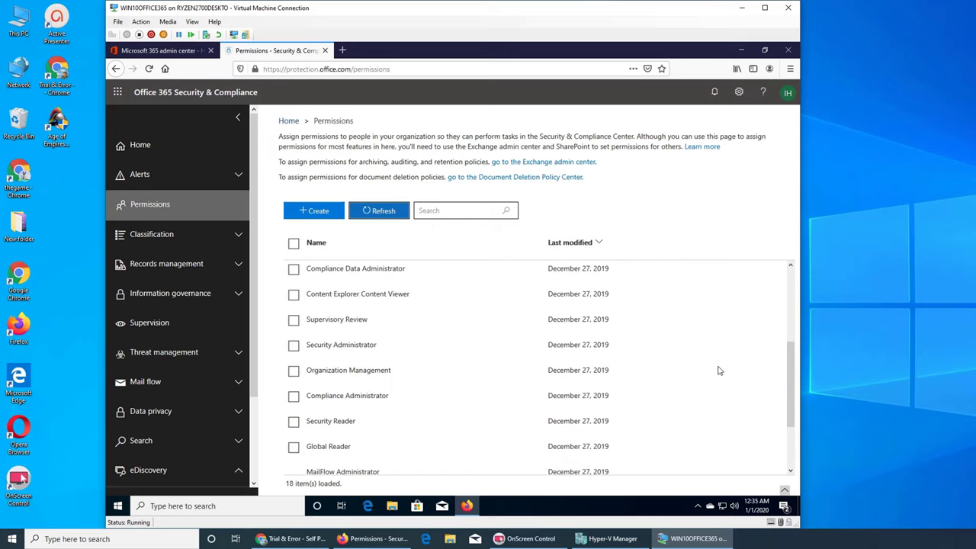
pyautogui.scroll(-2, 719, 369)
pyautogui.scroll(1, 717, 369)
pyautogui.scroll(1, 718, 370)
pyautogui.scroll(2, 718, 369)
pyautogui.scroll(2, 717, 369)
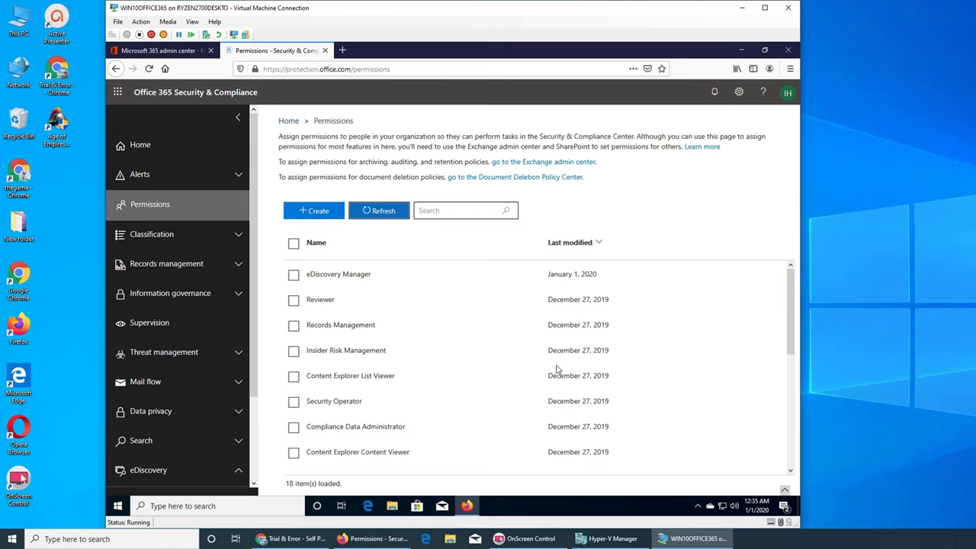
# - Reopen eDiscovery Manager, review its assigned members, then close the details
pyautogui.click(293, 274)
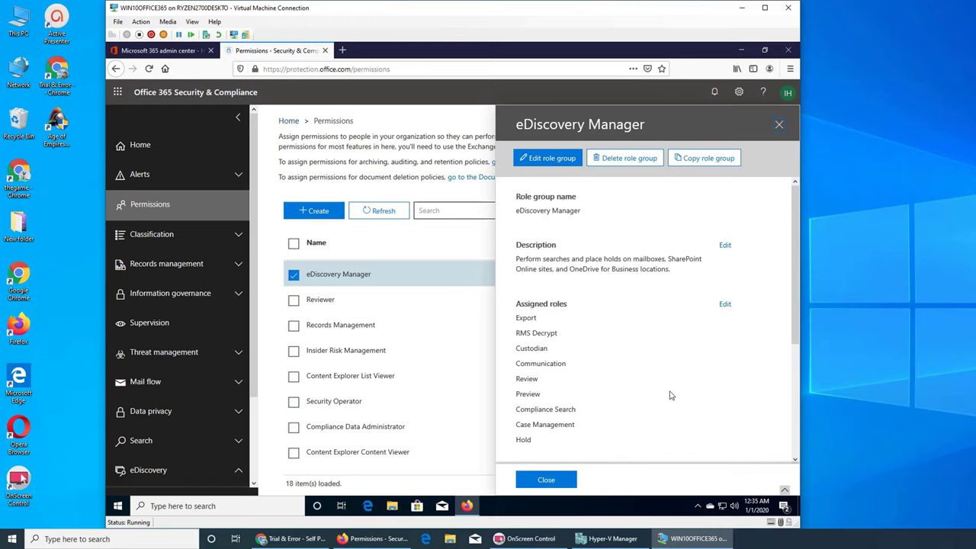
pyautogui.scroll(-3, 683, 380)
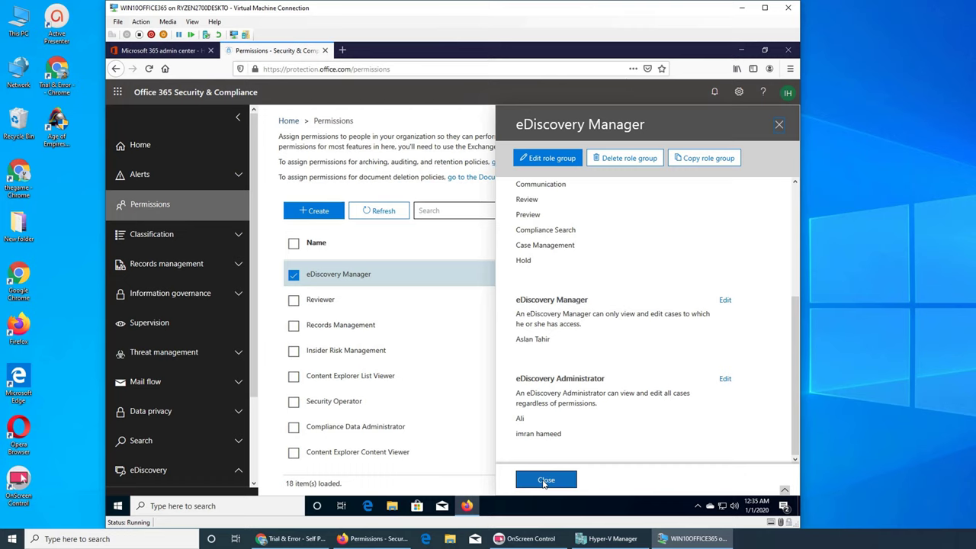
pyautogui.click(545, 482)
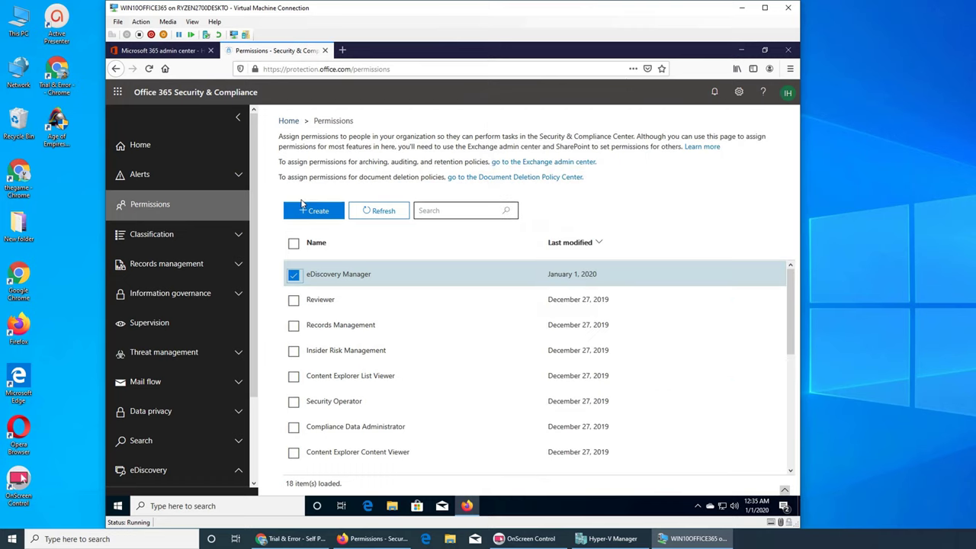
# - Deselect eDiscovery Manager and navigate Search & eDiscovery to open Content search in a new tab
pyautogui.click(291, 276)
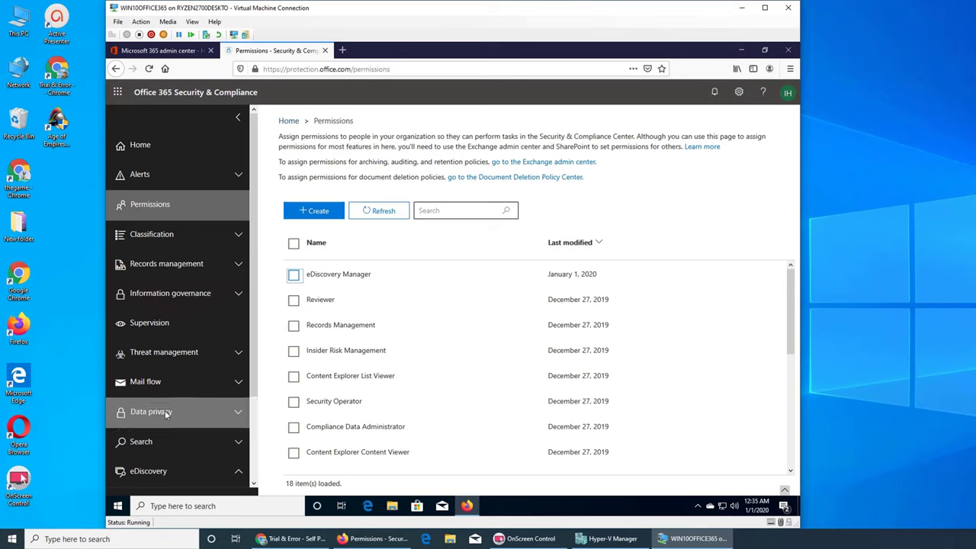
pyautogui.click(161, 439)
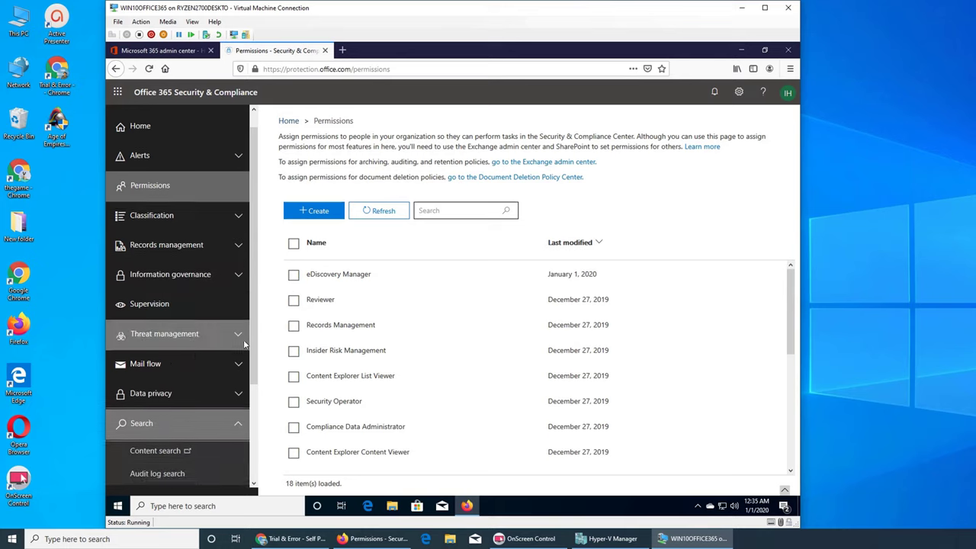
pyautogui.scroll(-3, 244, 345)
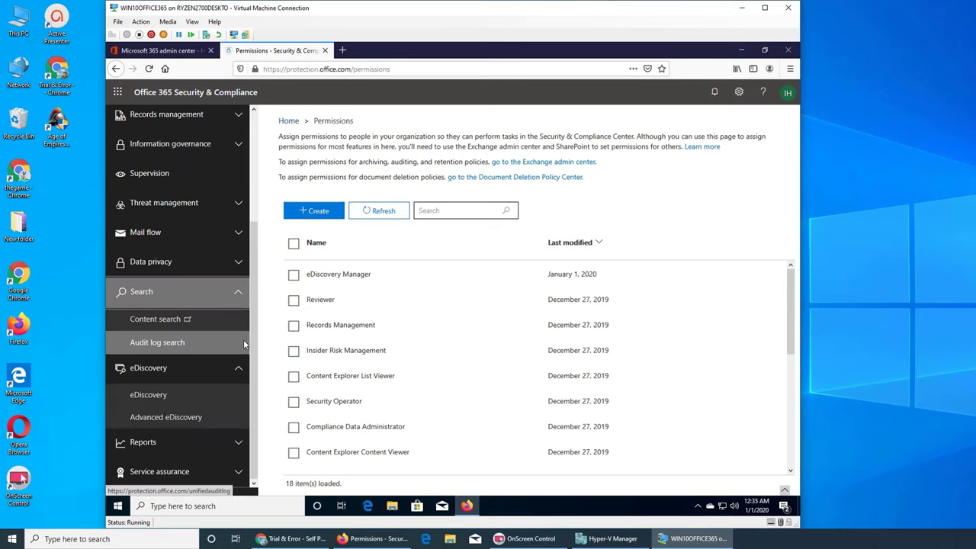
pyautogui.click(156, 398)
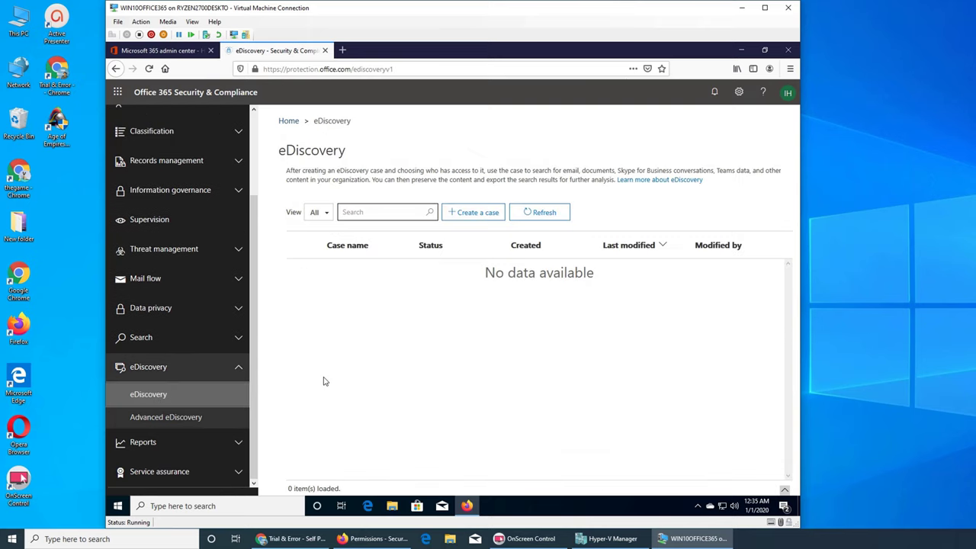
pyautogui.click(143, 363)
pyautogui.scroll(-1, 199, 347)
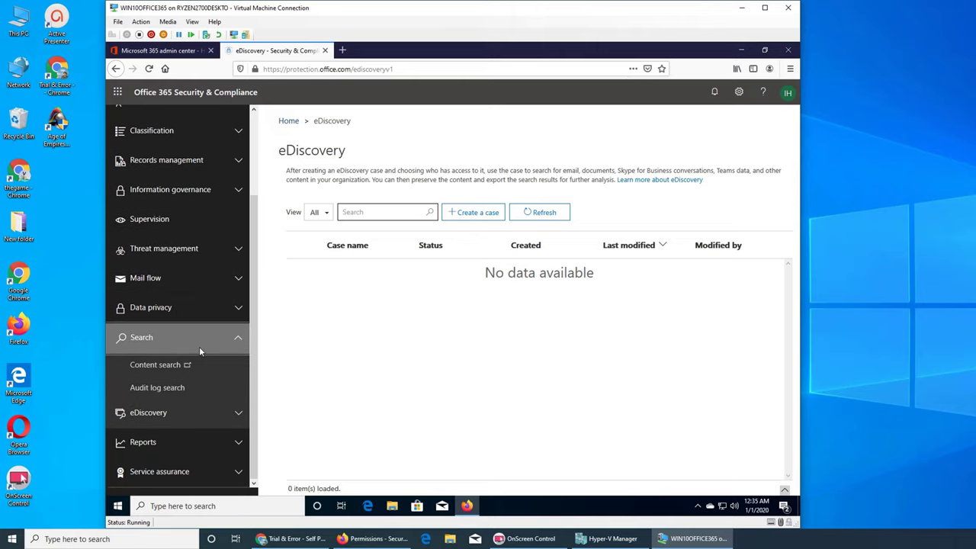
pyautogui.click(131, 367)
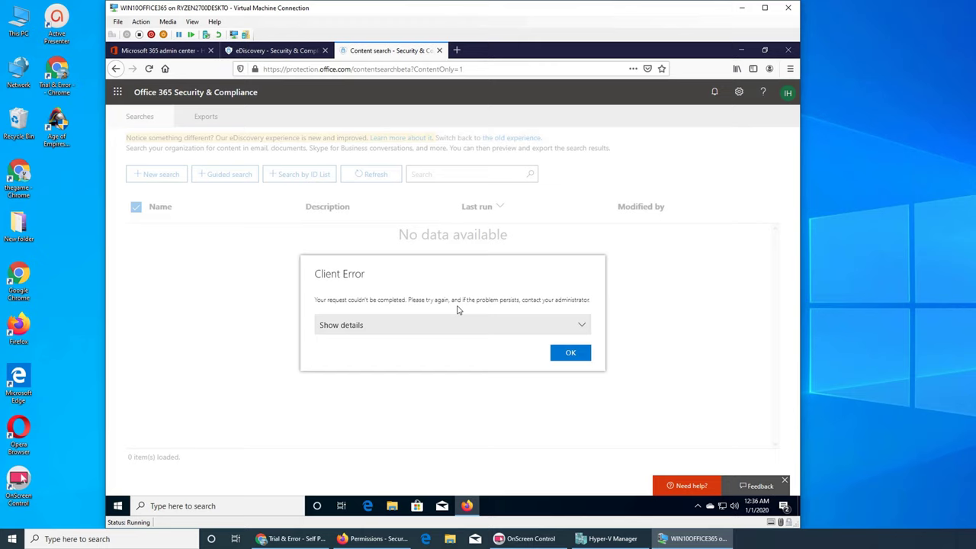
# - Review and dismiss both authentication client errors, then switch content search to the old experience
pyautogui.click(580, 326)
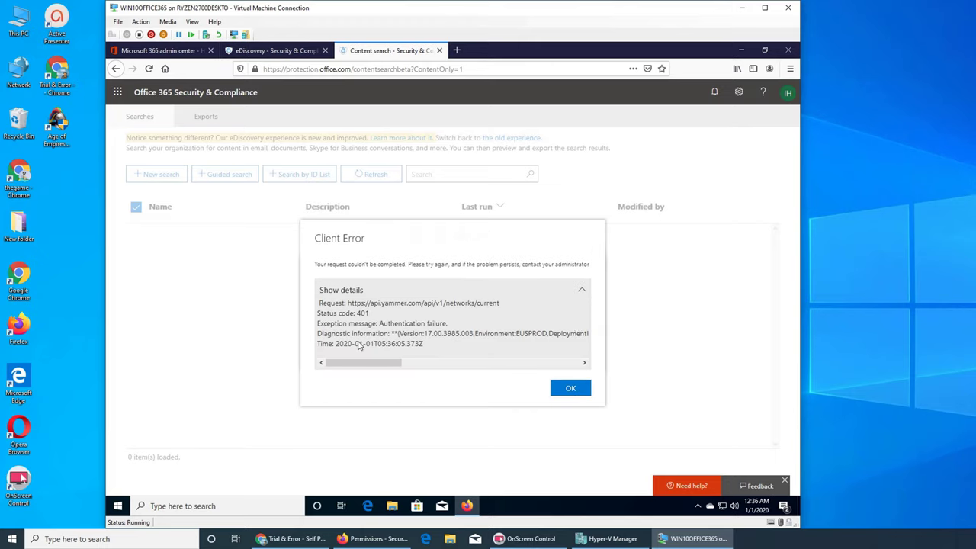
pyautogui.click(570, 391)
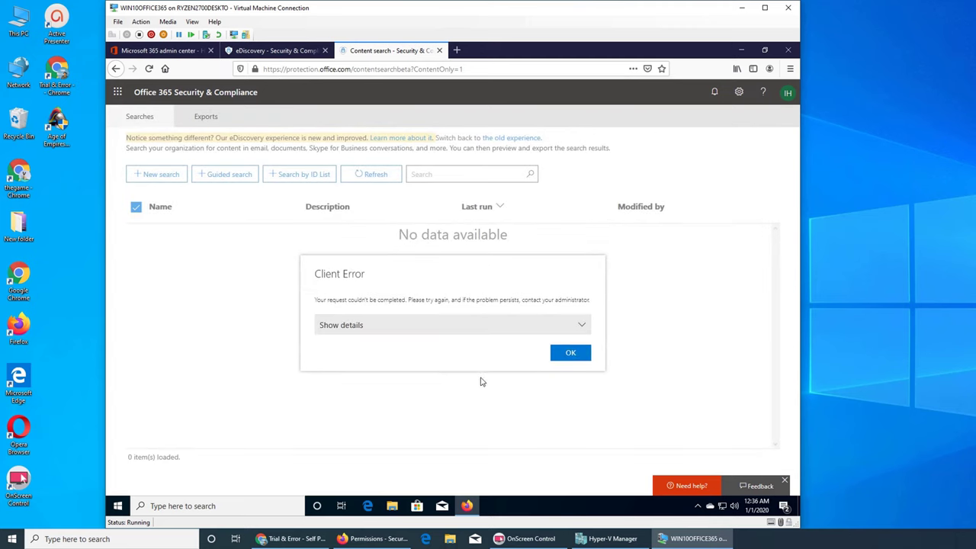
pyautogui.click(585, 354)
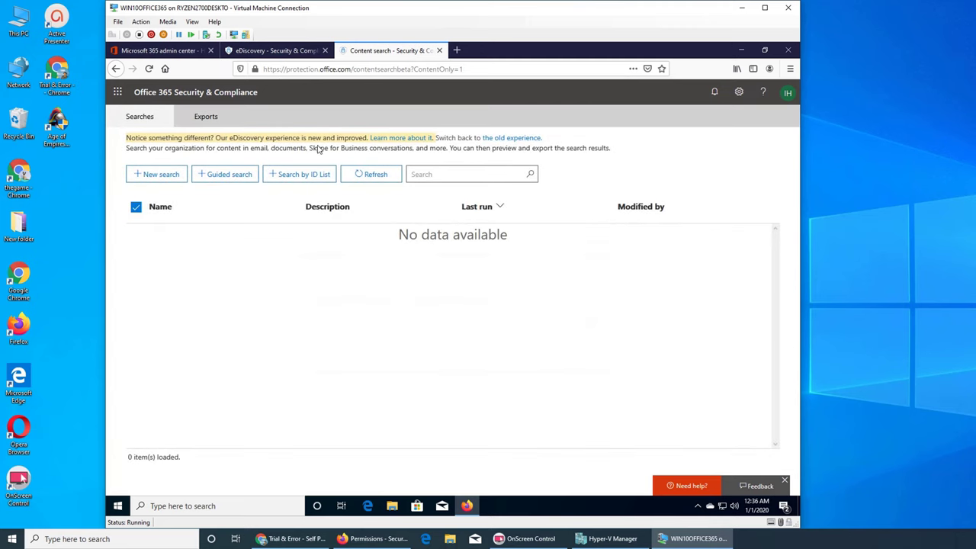
pyautogui.click(496, 138)
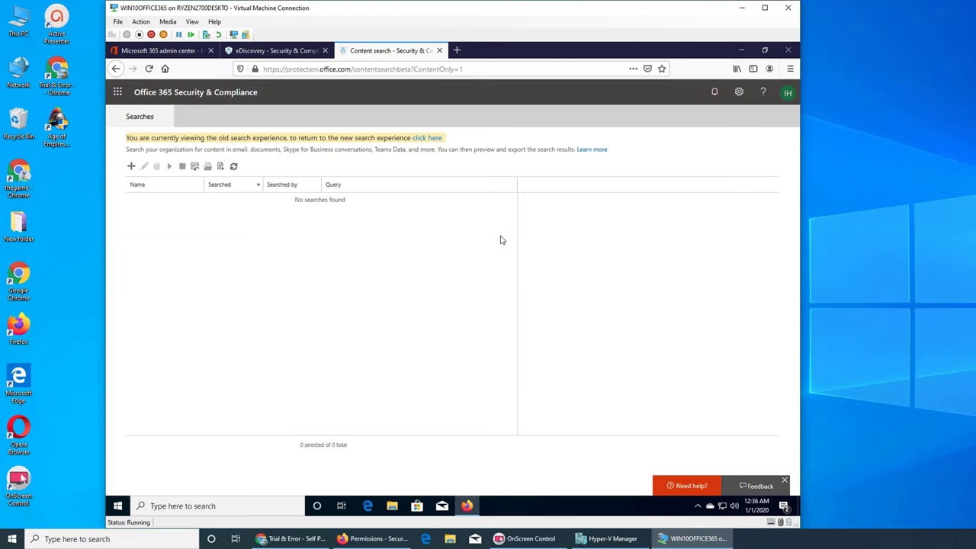
# - Start a new search with keyword 'support', then remove the Keywords card and open Add conditions
pyautogui.click(430, 139)
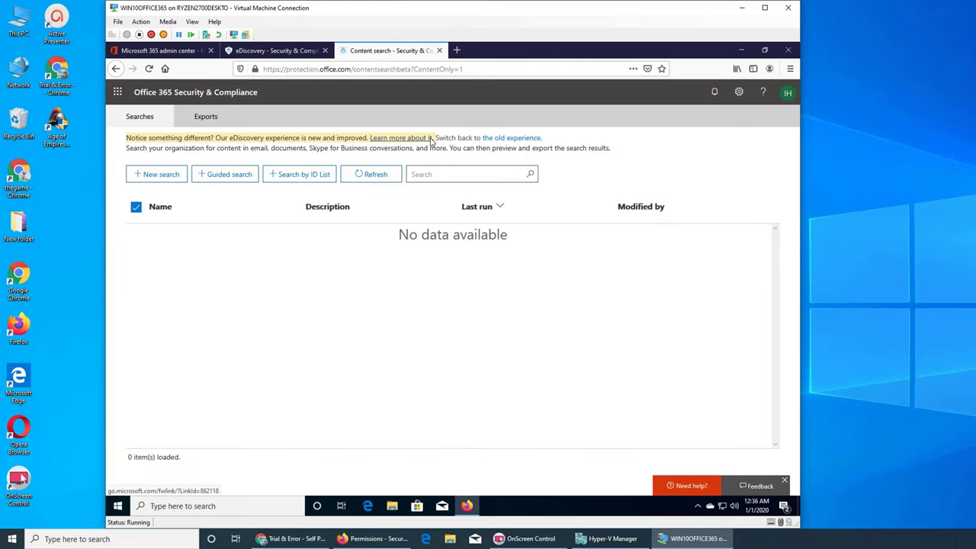
pyautogui.click(156, 174)
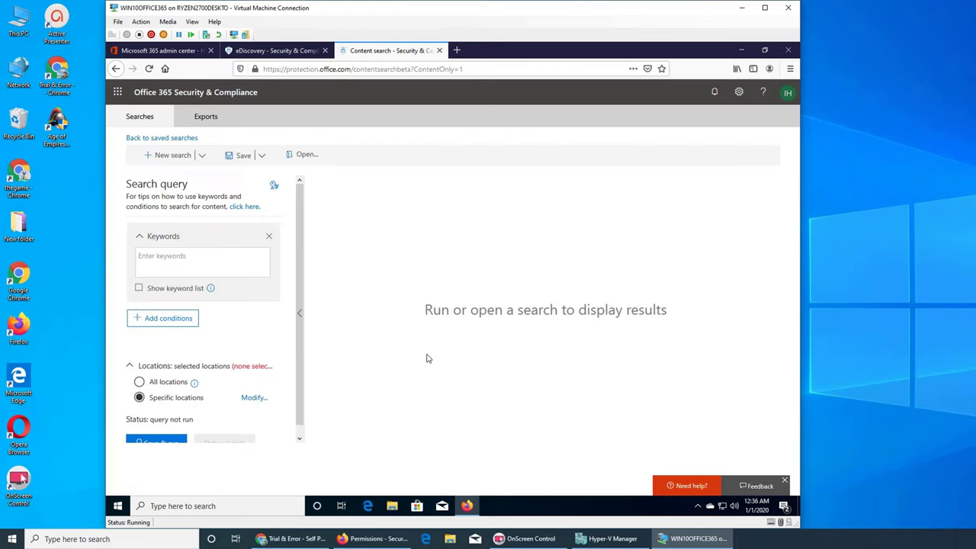
pyautogui.click(171, 262)
pyautogui.write('support')
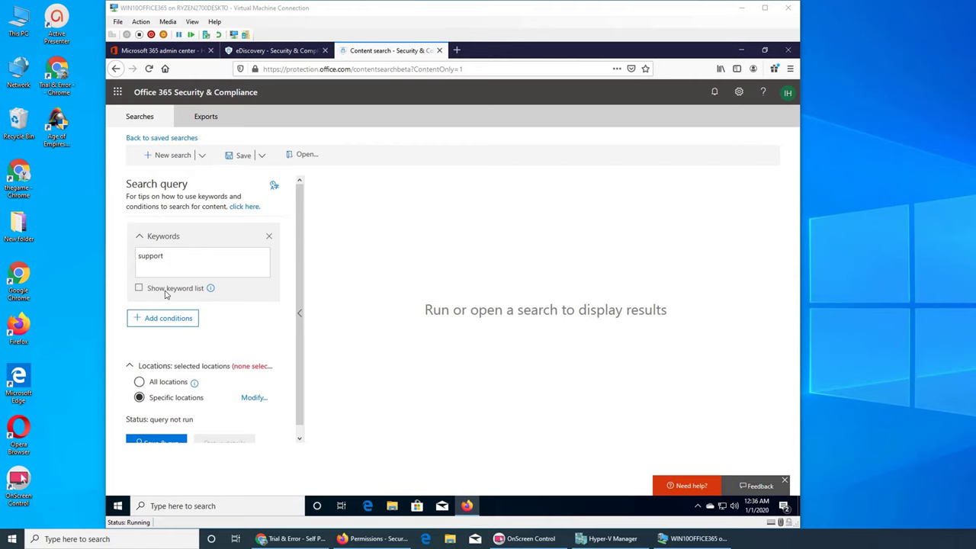
pyautogui.click(139, 288)
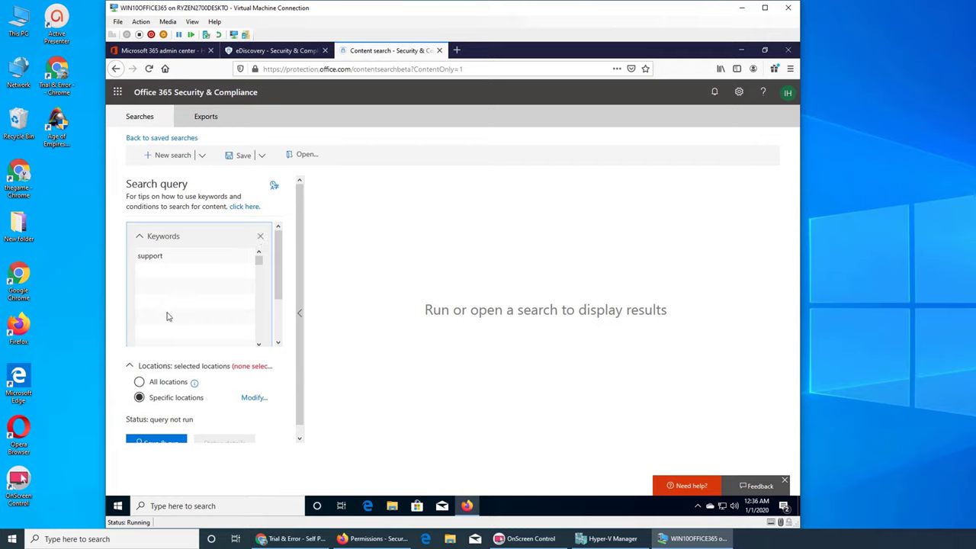
pyautogui.click(261, 236)
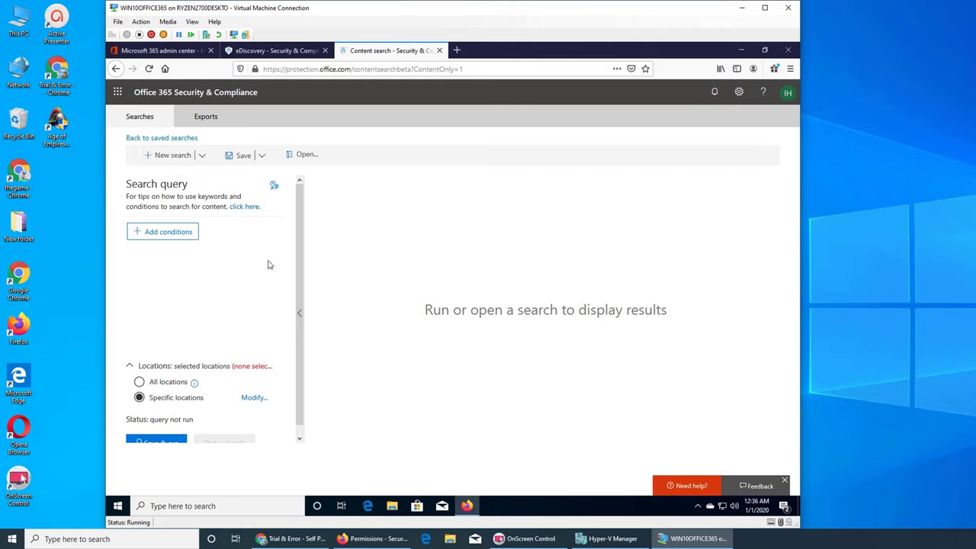
pyautogui.click(175, 231)
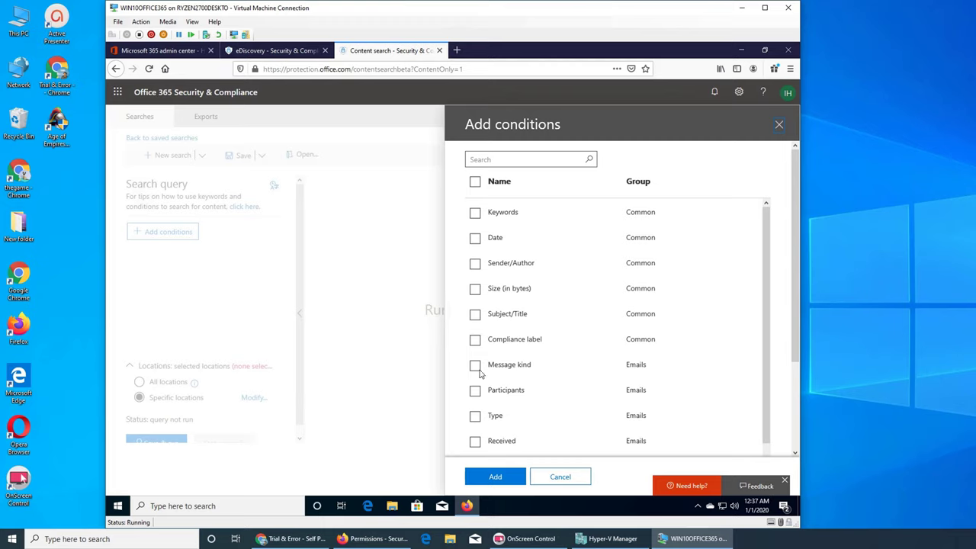
# - Browse the conditions list and cancel it without adding any condition
pyautogui.scroll(-1, 481, 373)
pyautogui.scroll(-2, 480, 374)
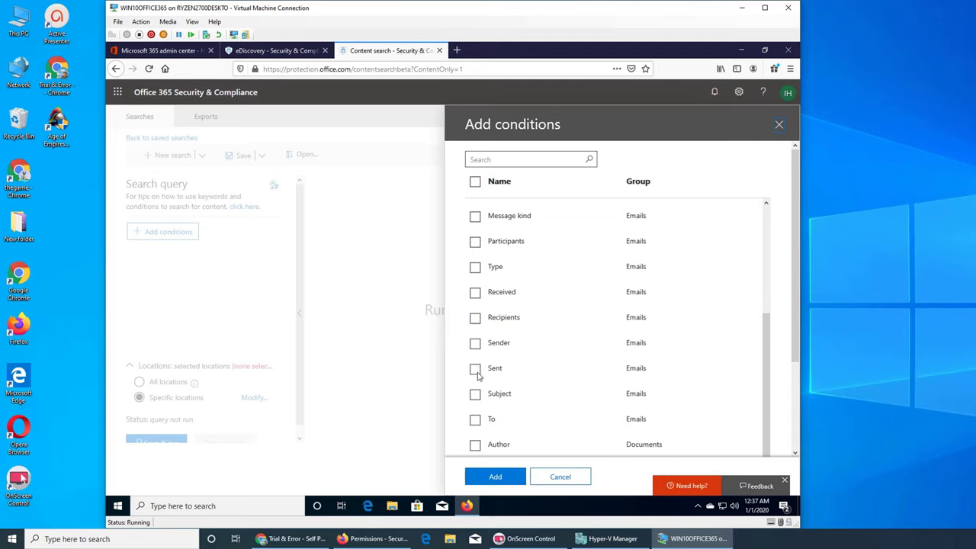
pyautogui.scroll(-3, 478, 385)
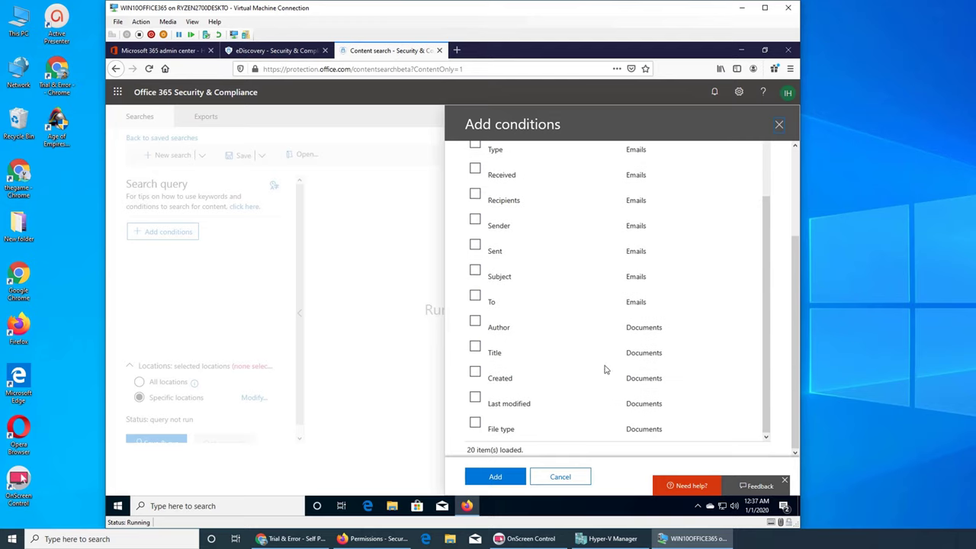
pyautogui.click(568, 477)
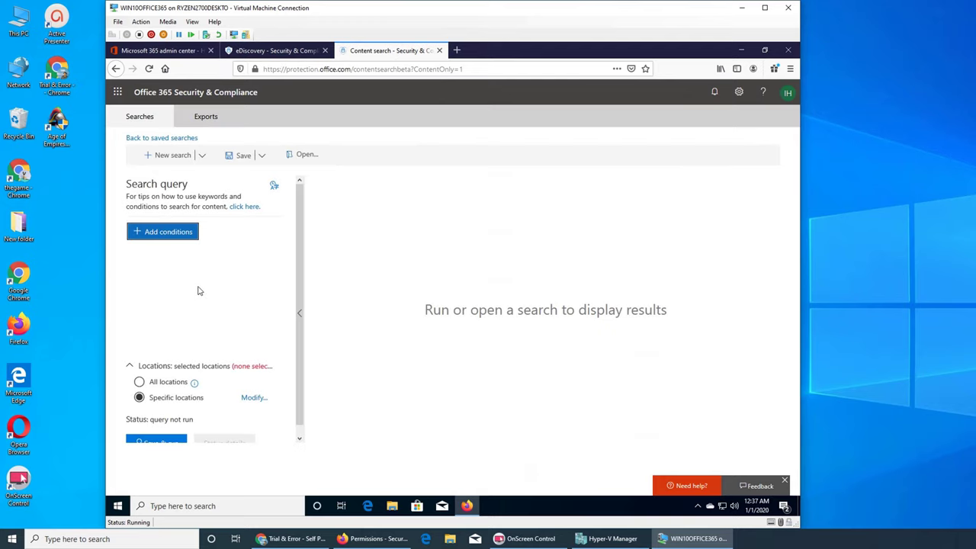
# - Open the keyword query and search conditions help page, then close it
pyautogui.scroll(-1, 206, 302)
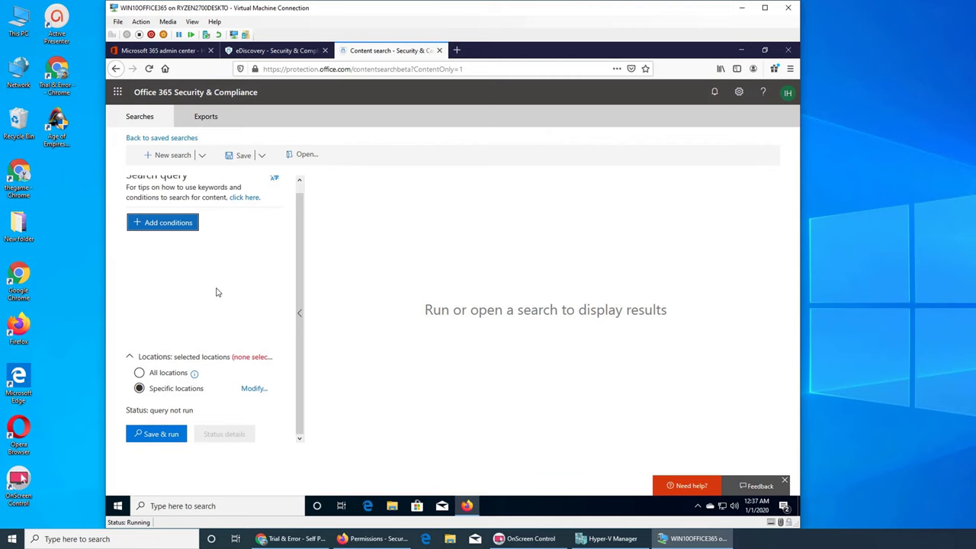
pyautogui.click(244, 197)
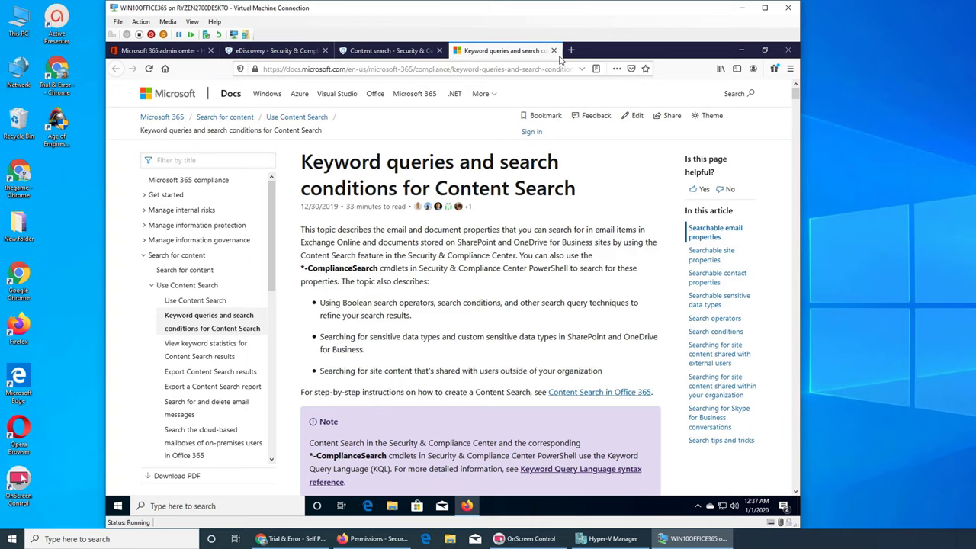
pyautogui.click(554, 50)
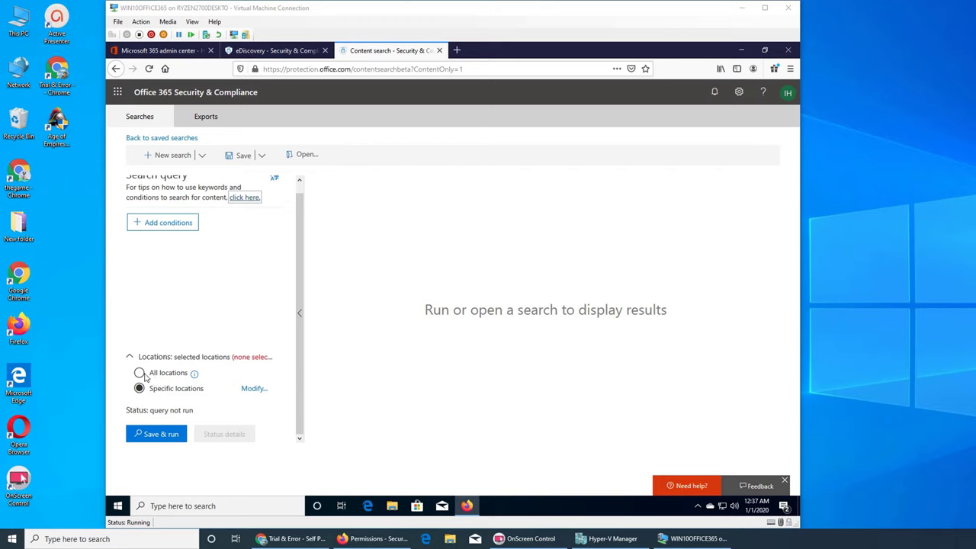
pyautogui.moveTo(194, 364)
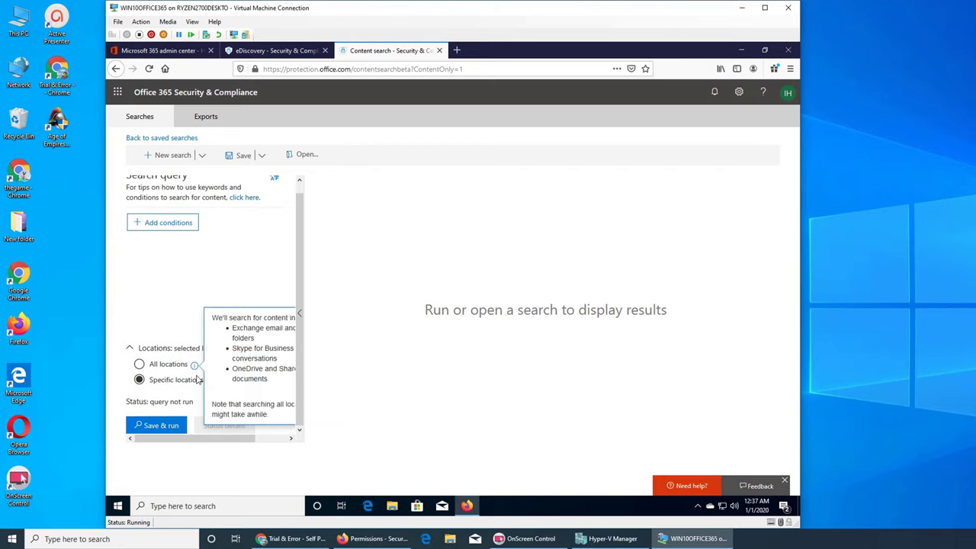
# - Drag the splitter right to widen the search query panel
pyautogui.moveTo(304, 319); pyautogui.dragTo(371, 326)
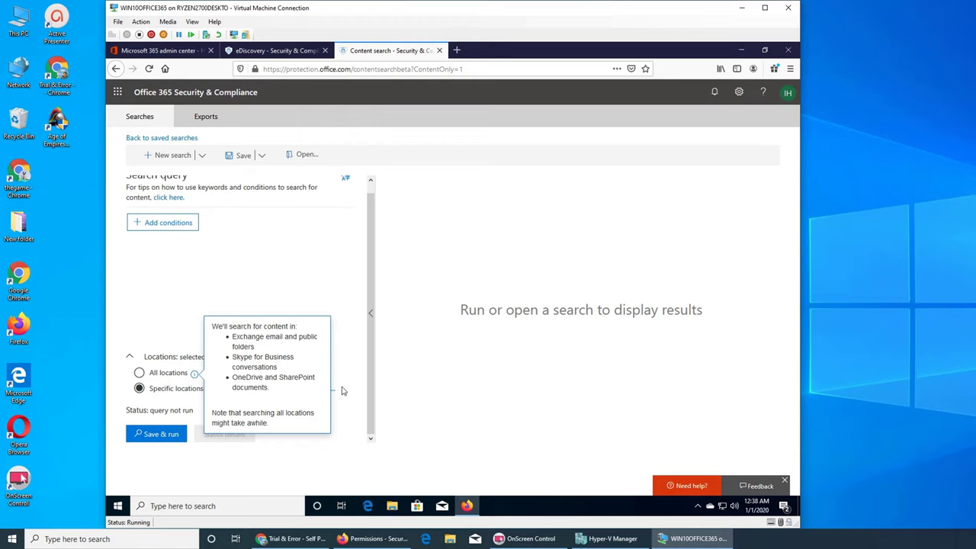
# - Open Outlook on the web in a new tab, view Conversation History, then close that tab
pyautogui.click(457, 50)
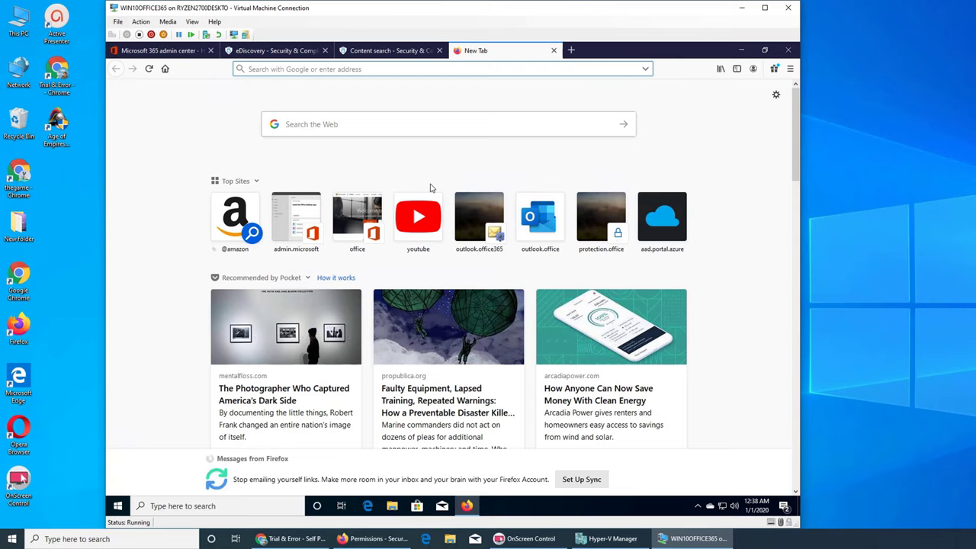
pyautogui.moveTo(376, 180)
pyautogui.write('outlook.office365.com/')
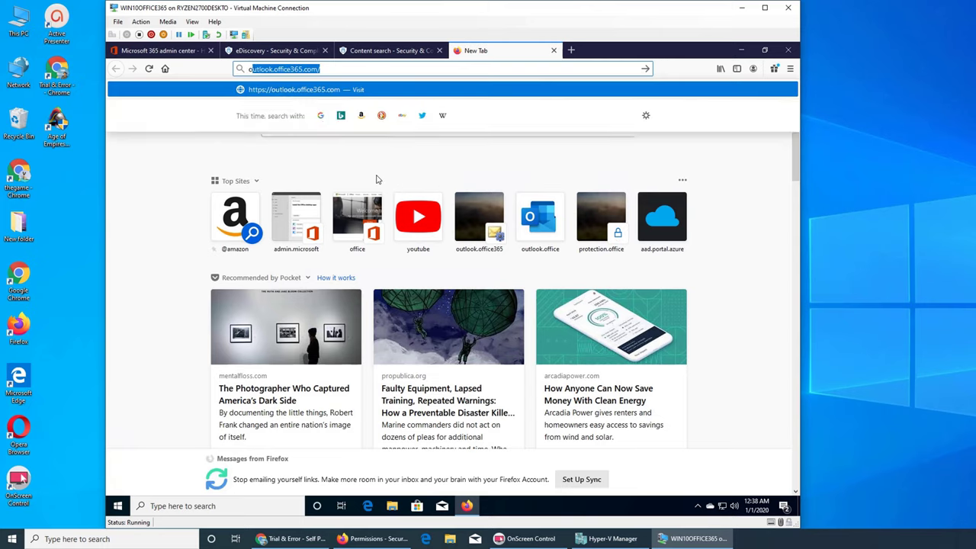
pyautogui.press('Return')
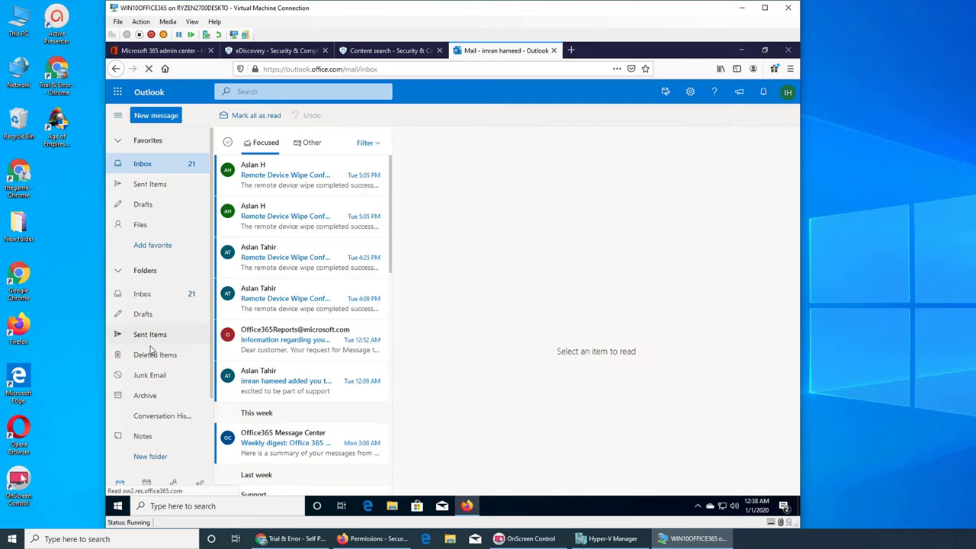
pyautogui.scroll(-2, 162, 358)
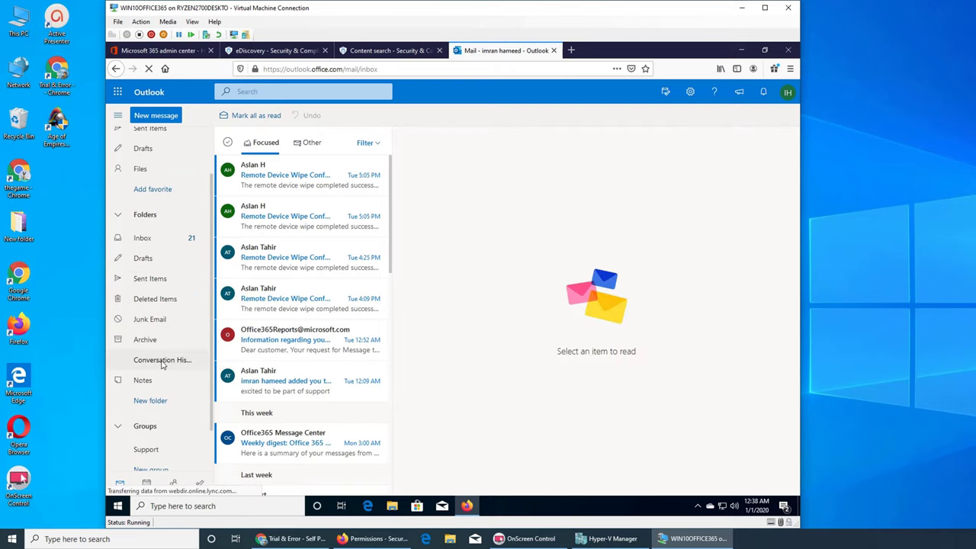
pyautogui.click(163, 365)
pyautogui.hotkey('ctrl', 'w')
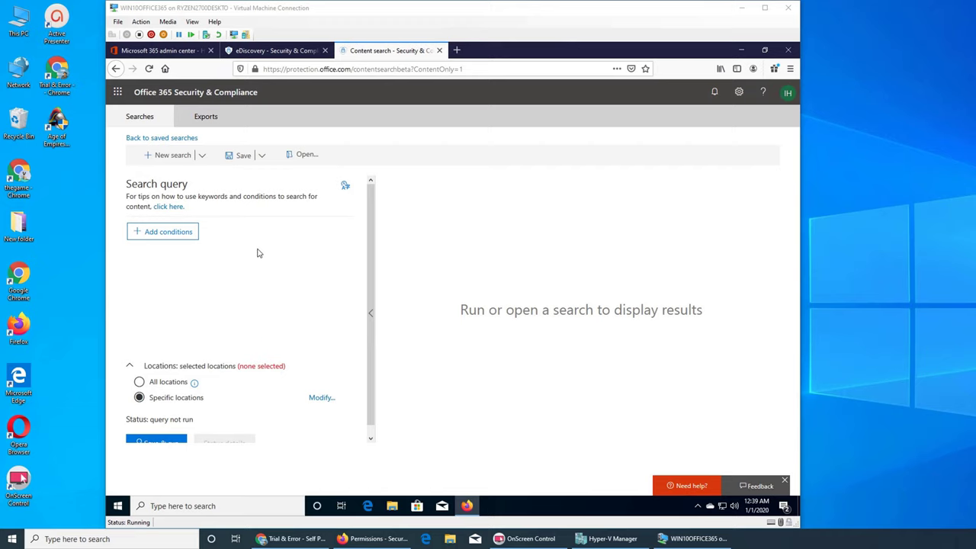
# - Return to the searches list and switch to the old search experience
pyautogui.click(160, 138)
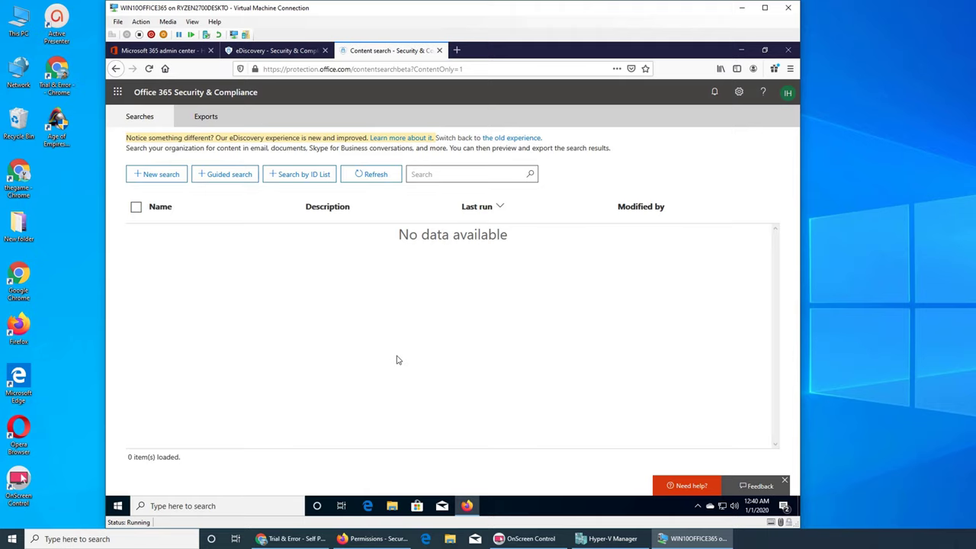
pyautogui.click(530, 140)
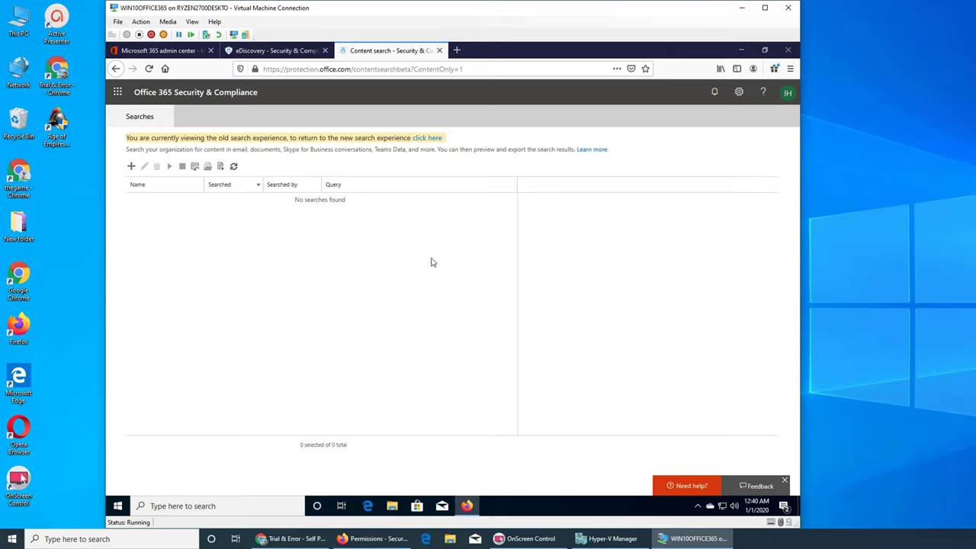
# - Create a search named 'support' covering everywhere, including Exchange, SharePoint and Public Folders
pyautogui.click(21, 478)
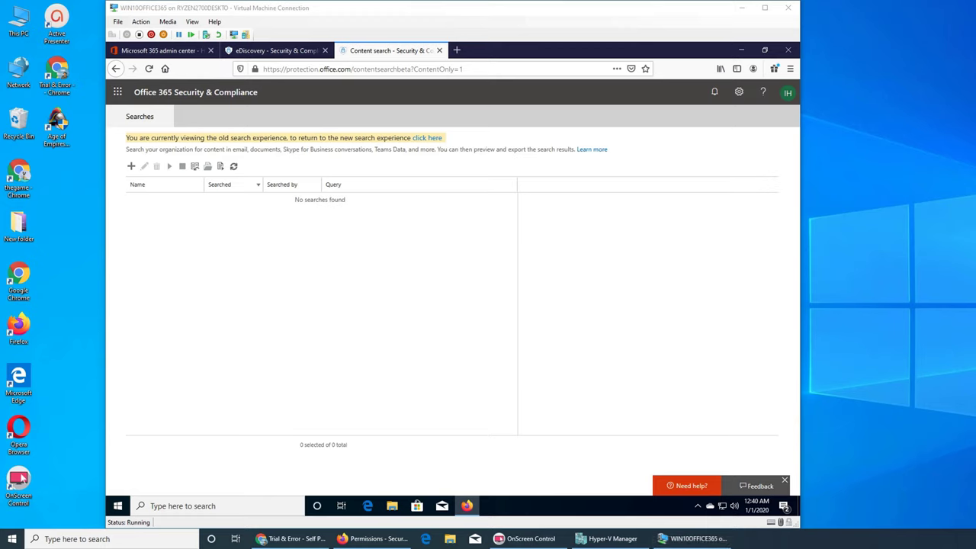
pyautogui.click(130, 166)
pyautogui.write('support')
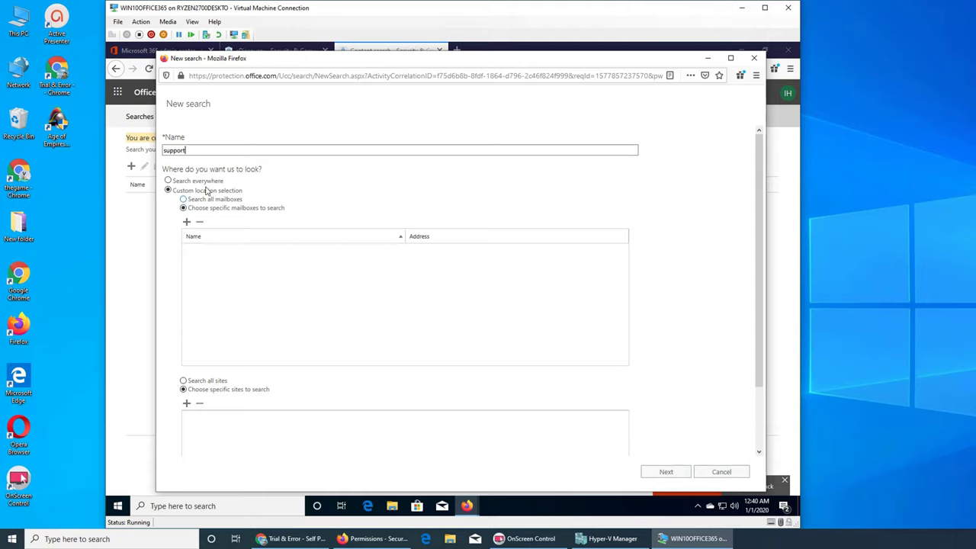
pyautogui.click(170, 149)
pyautogui.click(168, 181)
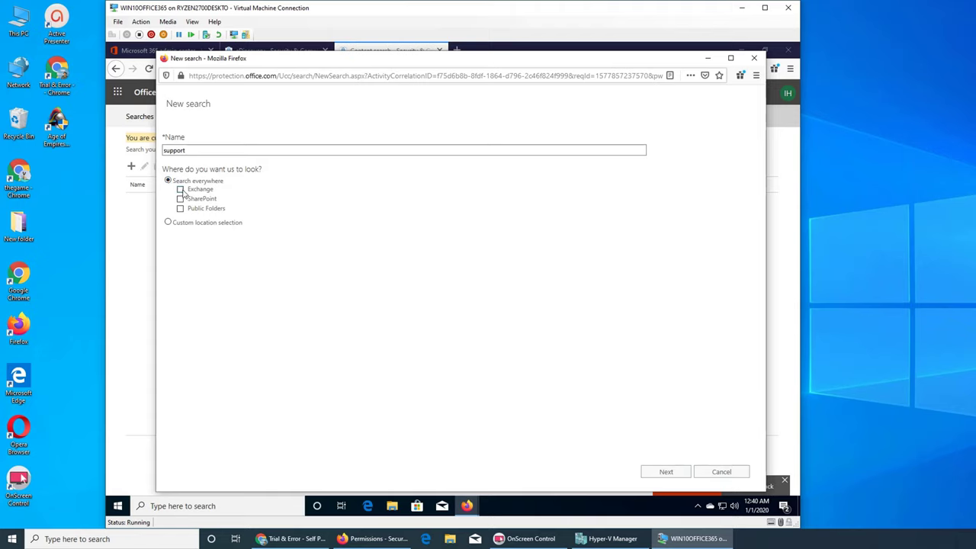
pyautogui.click(181, 199)
pyautogui.click(666, 472)
# - Enter 'support' in the keyword list and confirm the typo check reports the query looks good
pyautogui.click(188, 183)
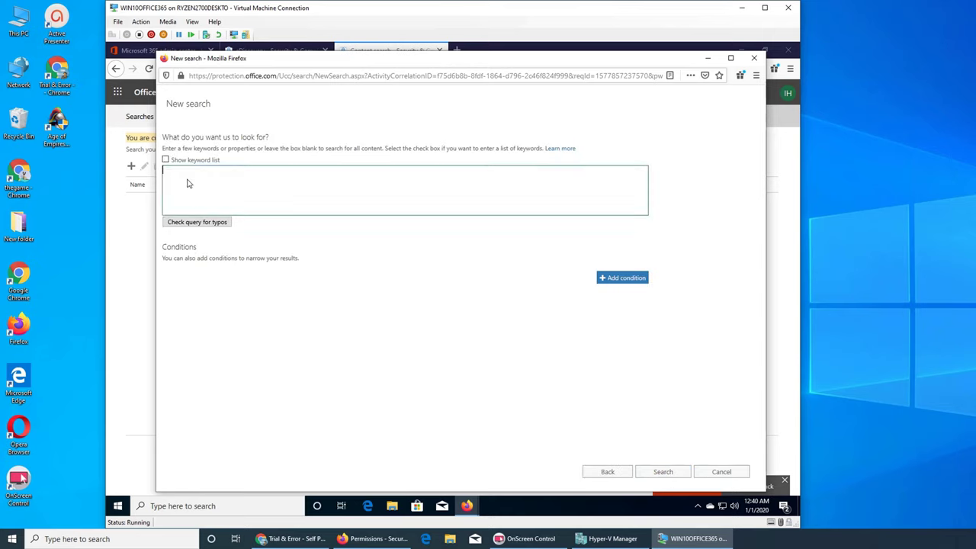
pyautogui.click(166, 159)
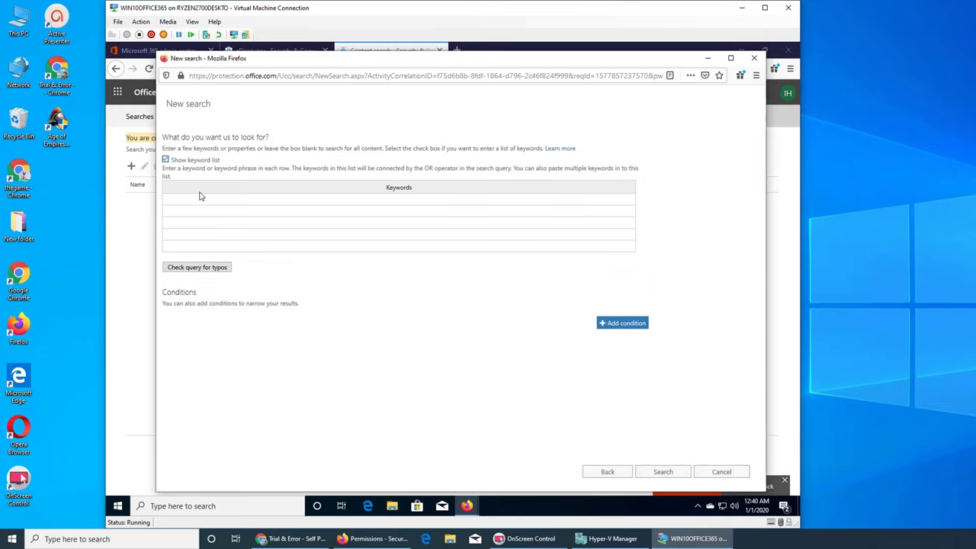
pyautogui.click(165, 160)
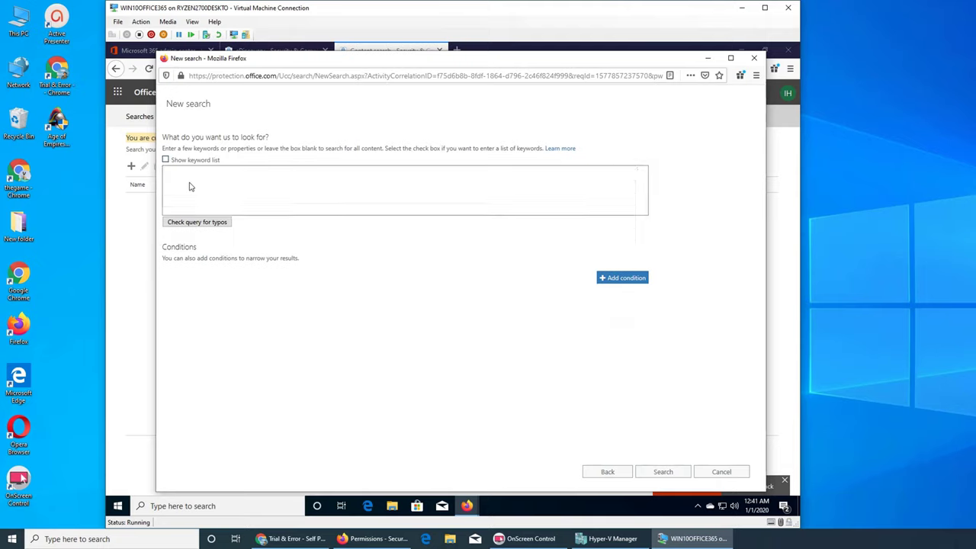
pyautogui.click(199, 184)
pyautogui.write('support')
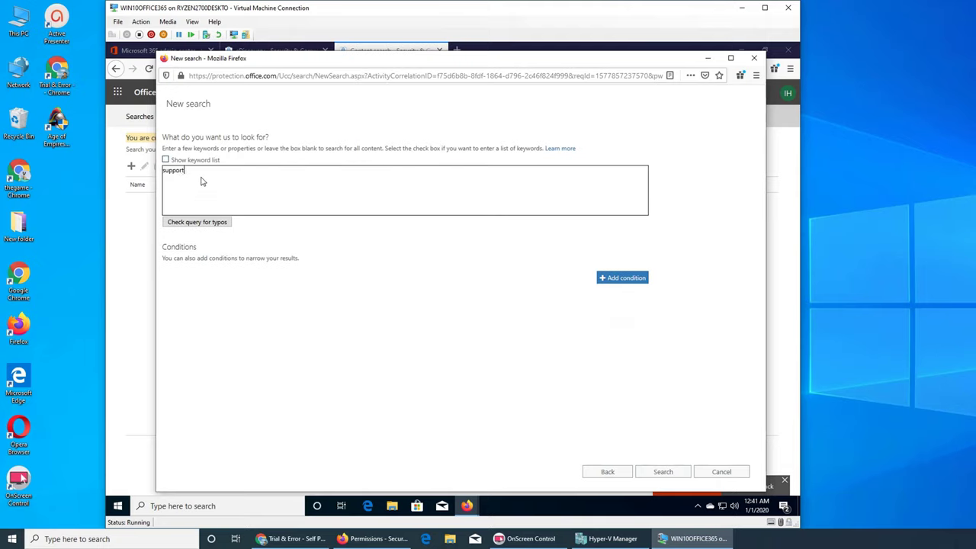
pyautogui.click(165, 160)
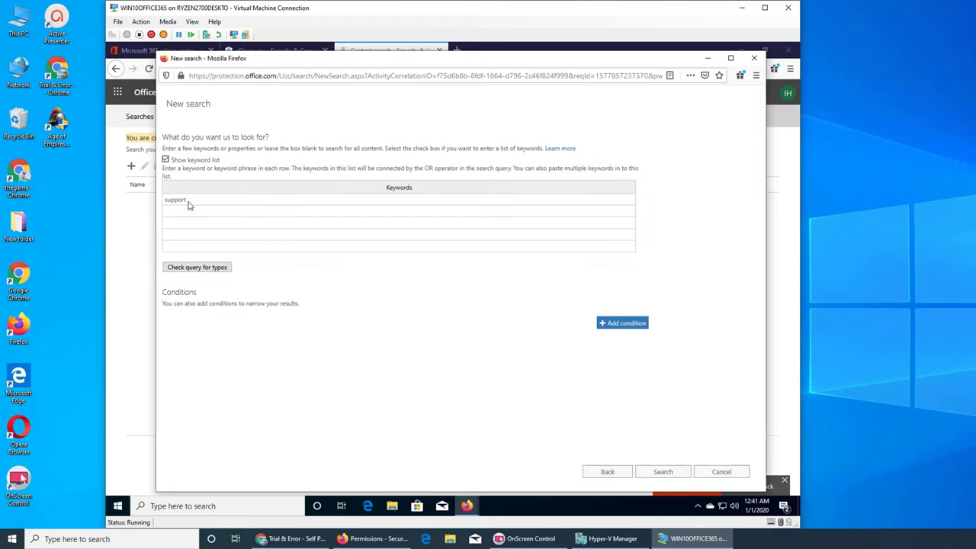
pyautogui.click(189, 221)
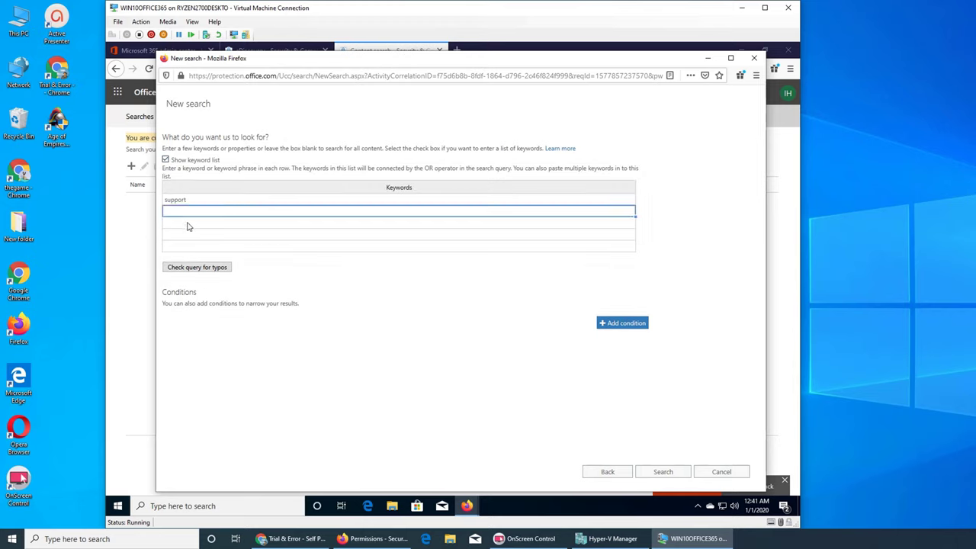
pyautogui.click(202, 268)
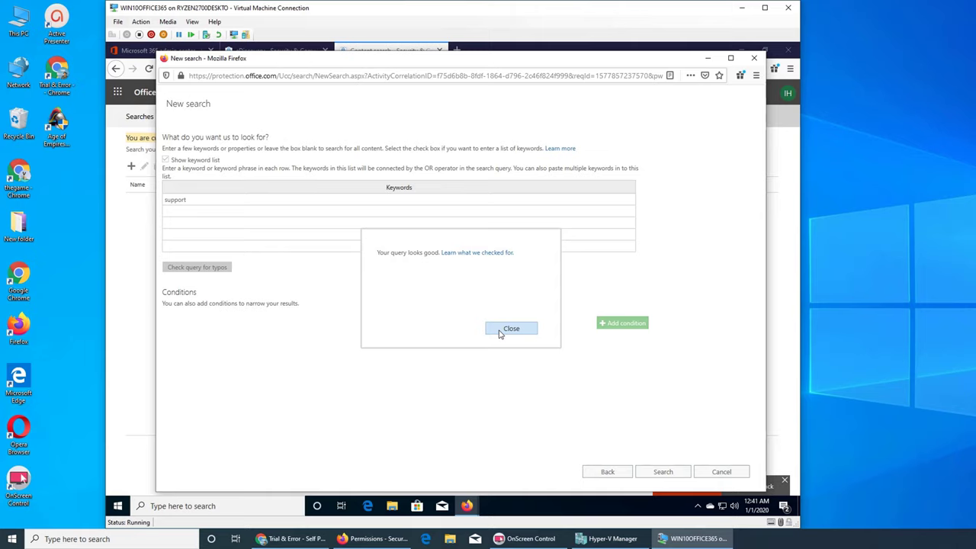
# - Dismiss the typo check and browse the available condition types
pyautogui.click(500, 331)
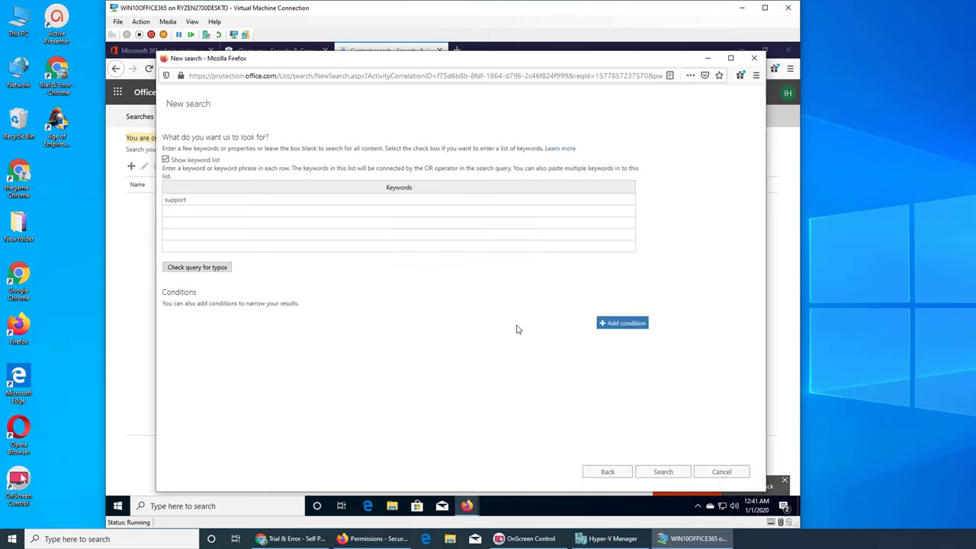
pyautogui.click(636, 326)
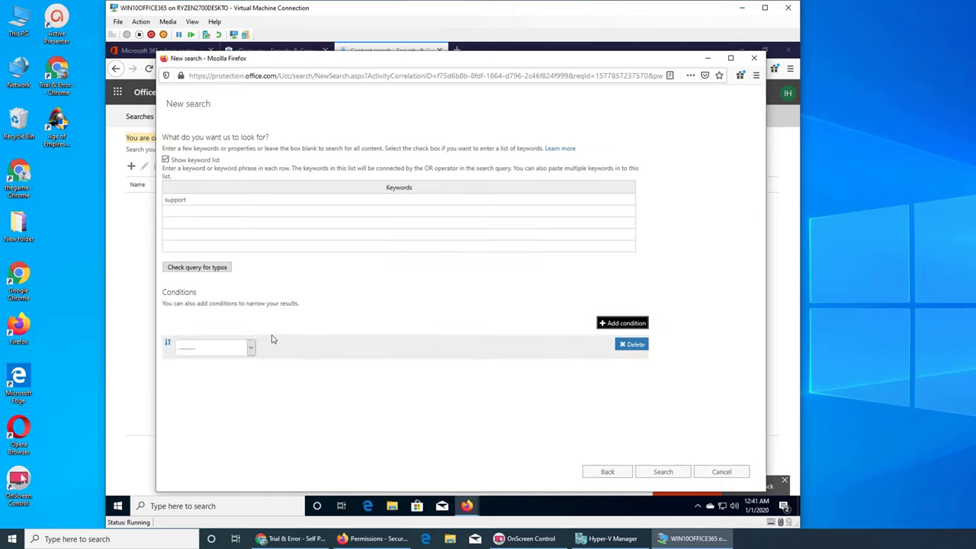
pyautogui.click(251, 348)
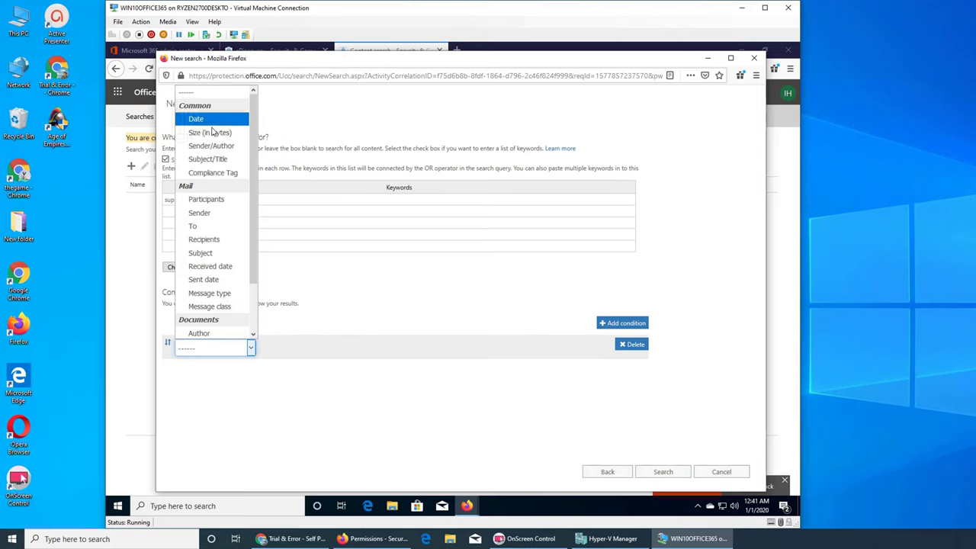
pyautogui.scroll(-2, 206, 199)
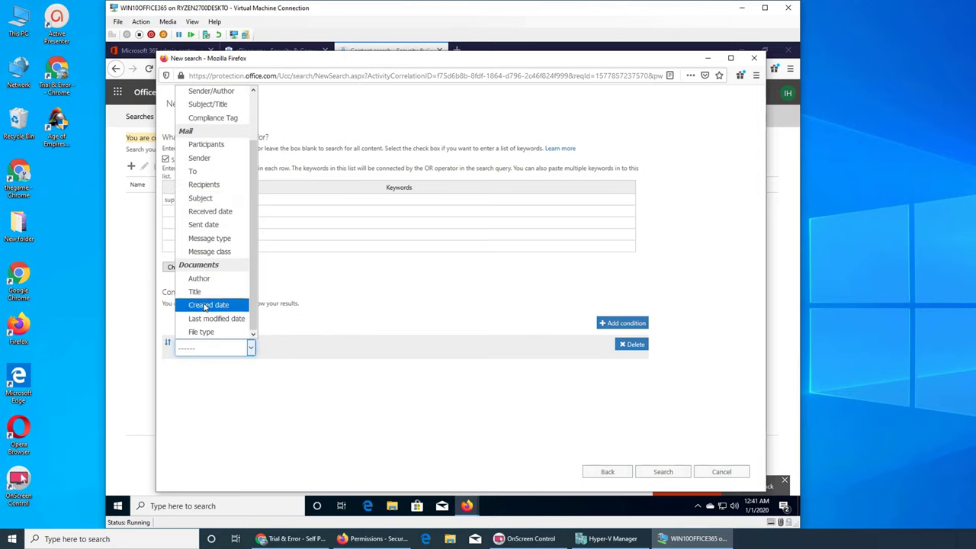
pyautogui.scroll(2, 221, 284)
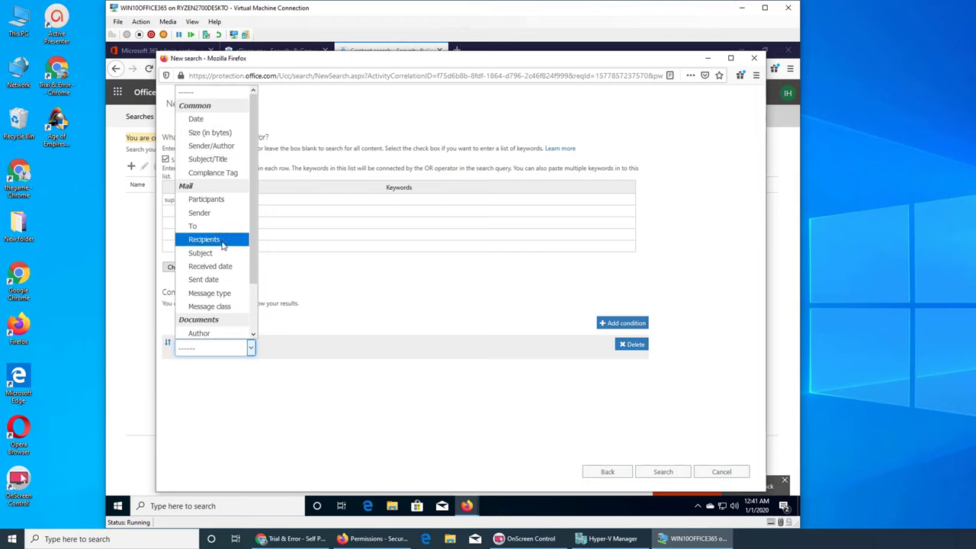
pyautogui.scroll(-2, 223, 244)
pyautogui.scroll(2, 223, 244)
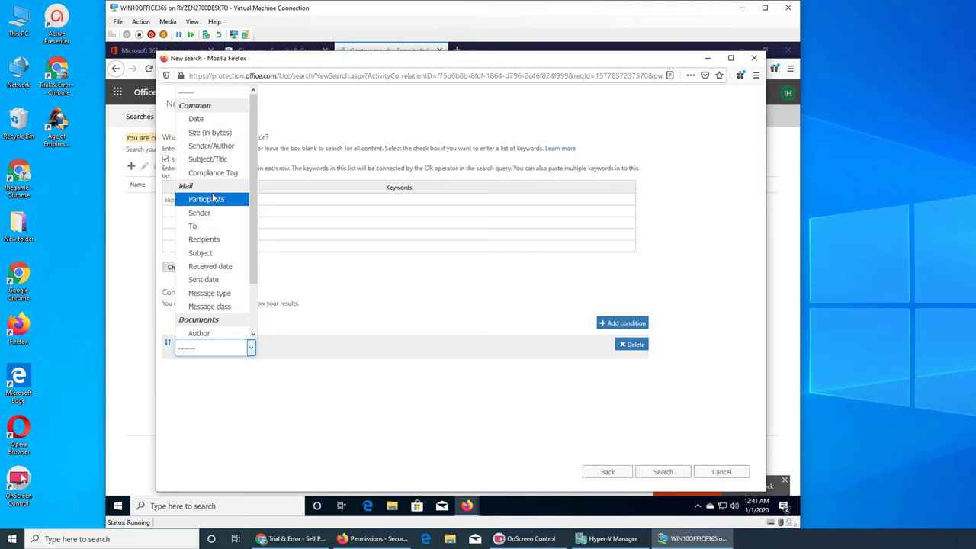
pyautogui.scroll(-2, 221, 240)
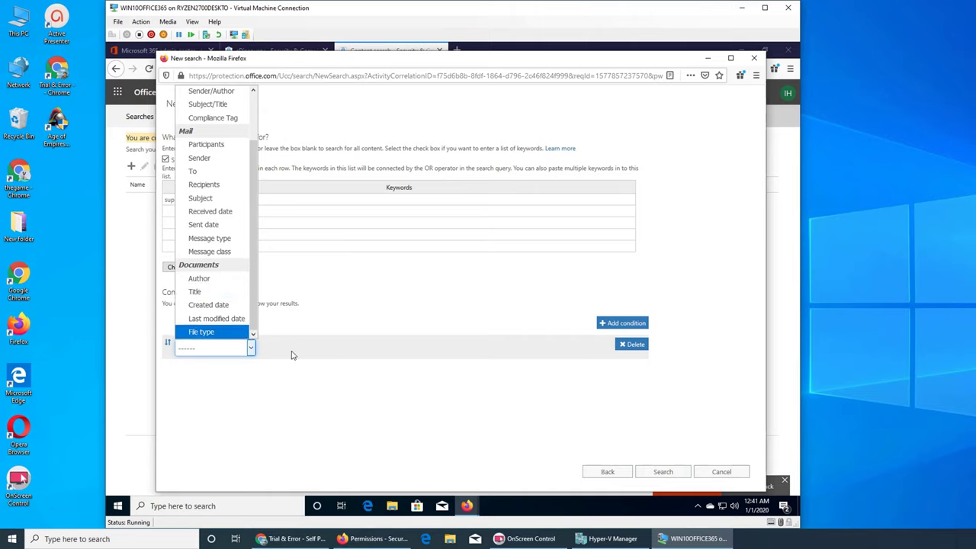
# - Discard the empty condition and run the search, finding 30 items (5.84 MB)
pyautogui.click(465, 403)
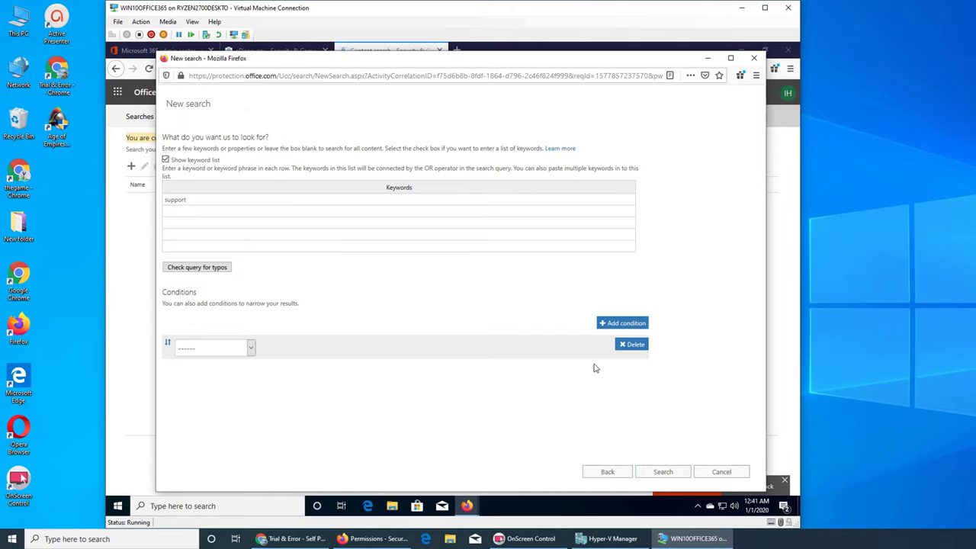
pyautogui.click(636, 344)
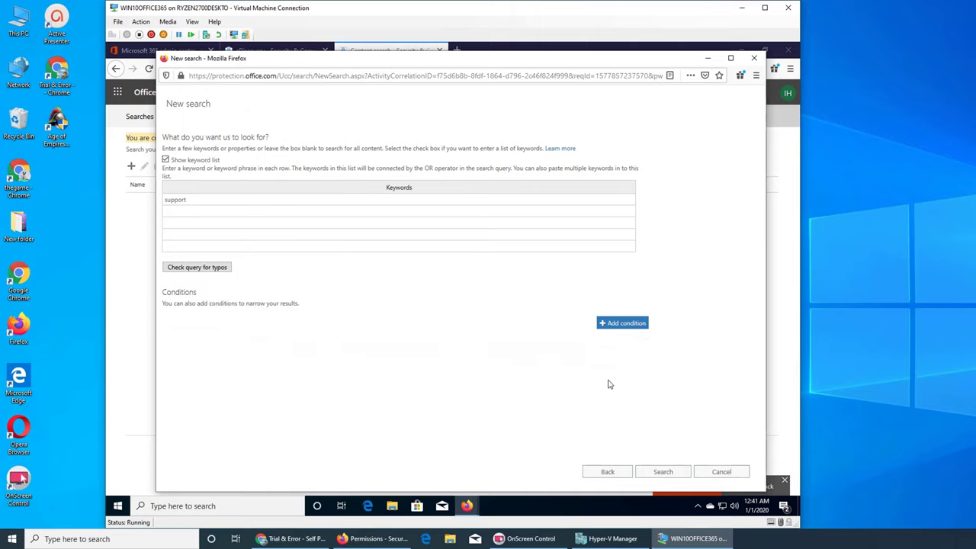
pyautogui.click(664, 473)
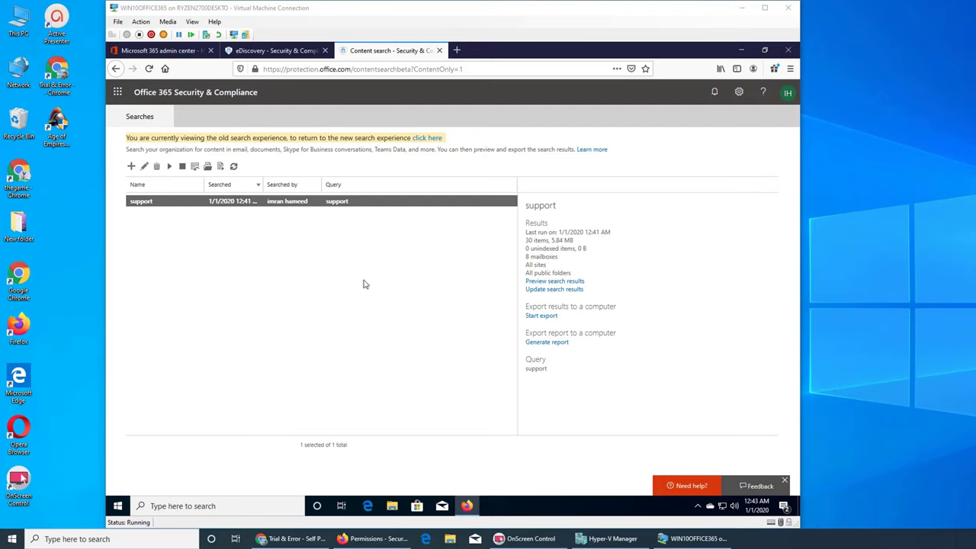
# - Open the Preview Search Results window listing the 30 found items
pyautogui.click(556, 281)
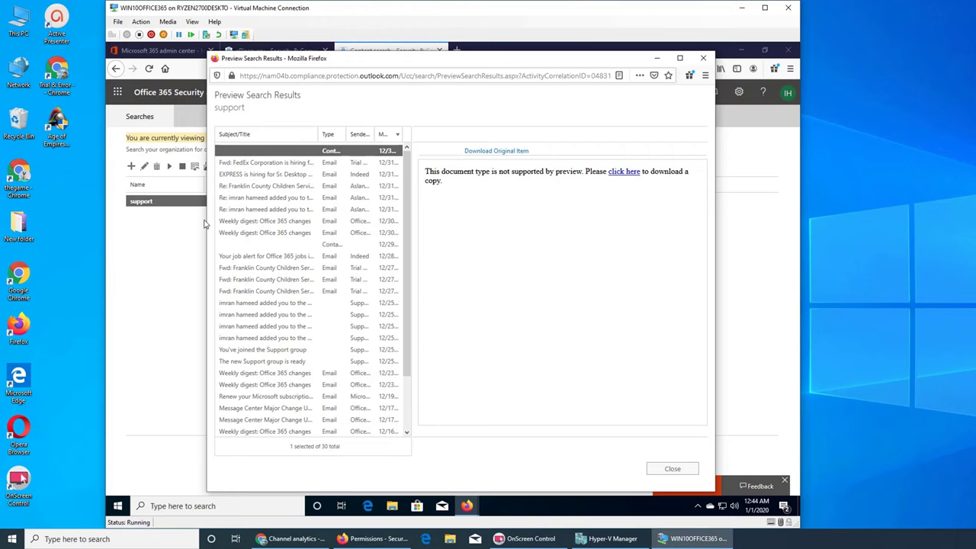
# - Widen the results preview and preview the FedEx Corporation and EXPRESS hiring emails
pyautogui.moveTo(206, 224); pyautogui.dragTo(145, 226)
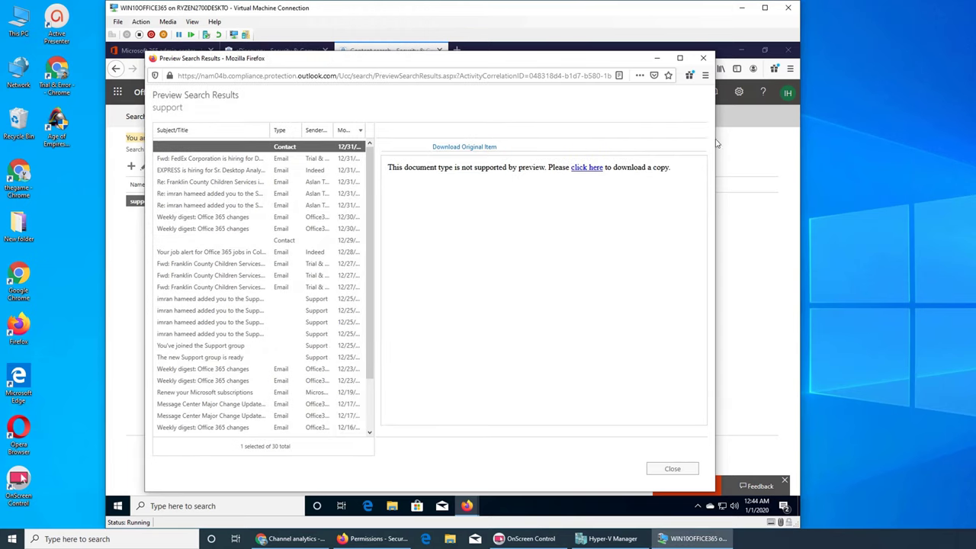
pyautogui.moveTo(717, 150); pyautogui.dragTo(803, 153)
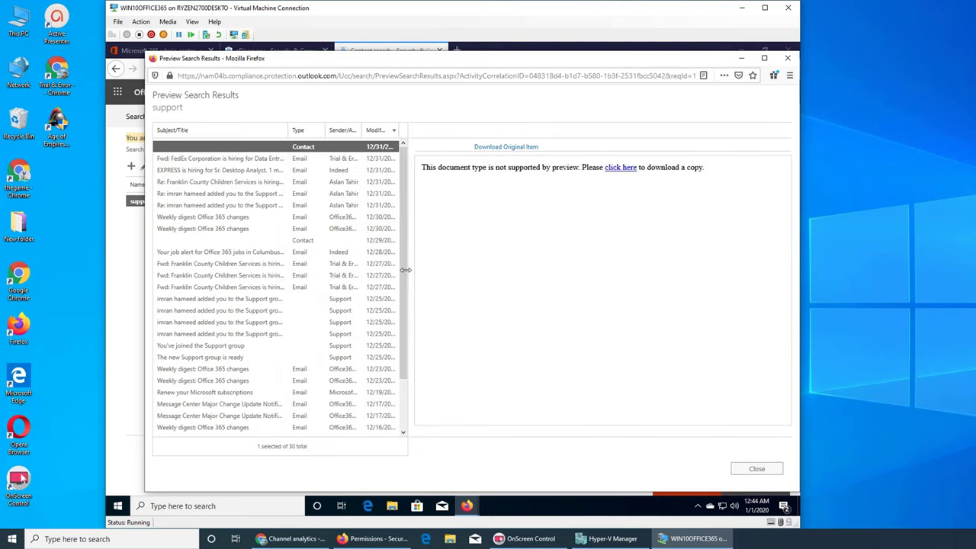
pyautogui.click(182, 157)
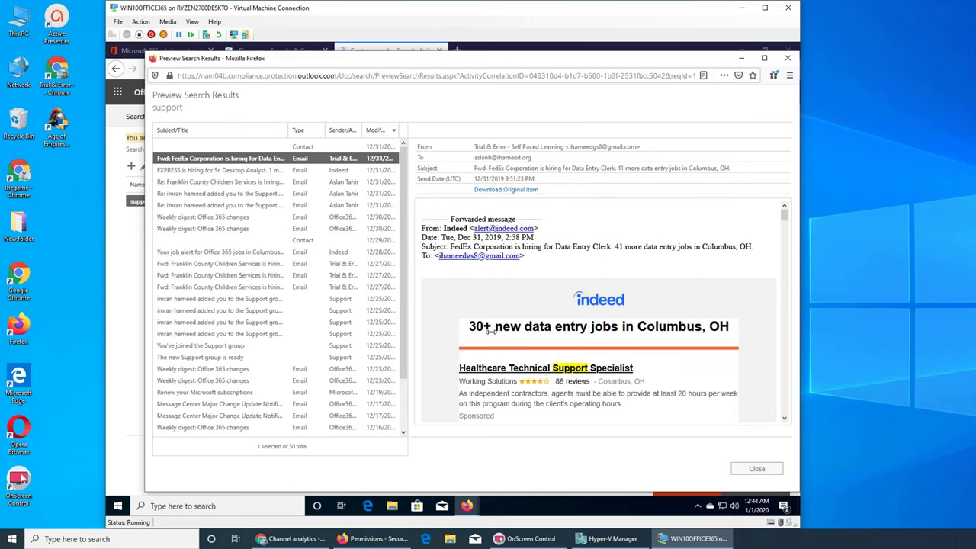
pyautogui.click(250, 169)
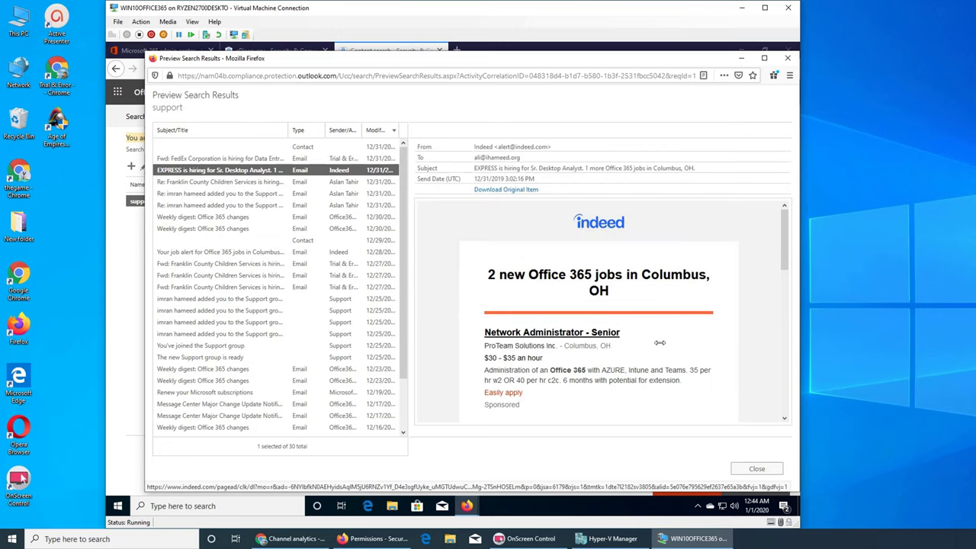
# - Preview the Franklin County Children Services reply and the Support group reply
pyautogui.scroll(-2, 659, 343)
pyautogui.scroll(-2, 660, 343)
pyautogui.click(246, 182)
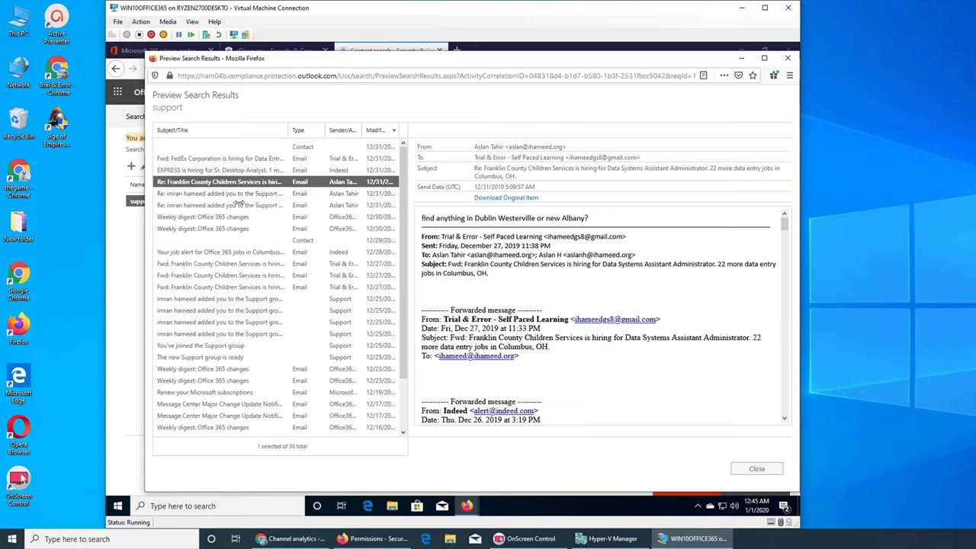
pyautogui.click(219, 195)
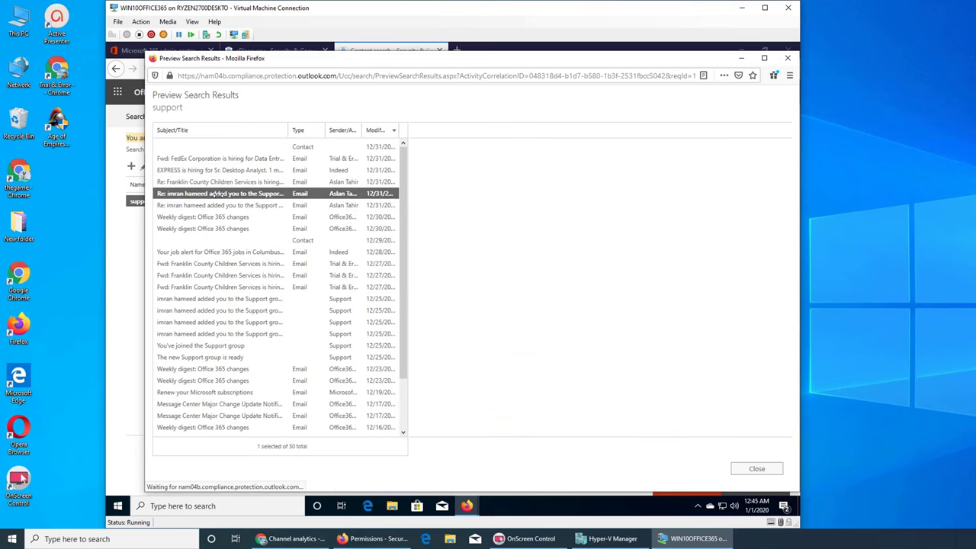
# - Widen Sender/Author, narrow Subject/Title, and move down to the Weekly digest email
pyautogui.moveTo(358, 130); pyautogui.dragTo(369, 131)
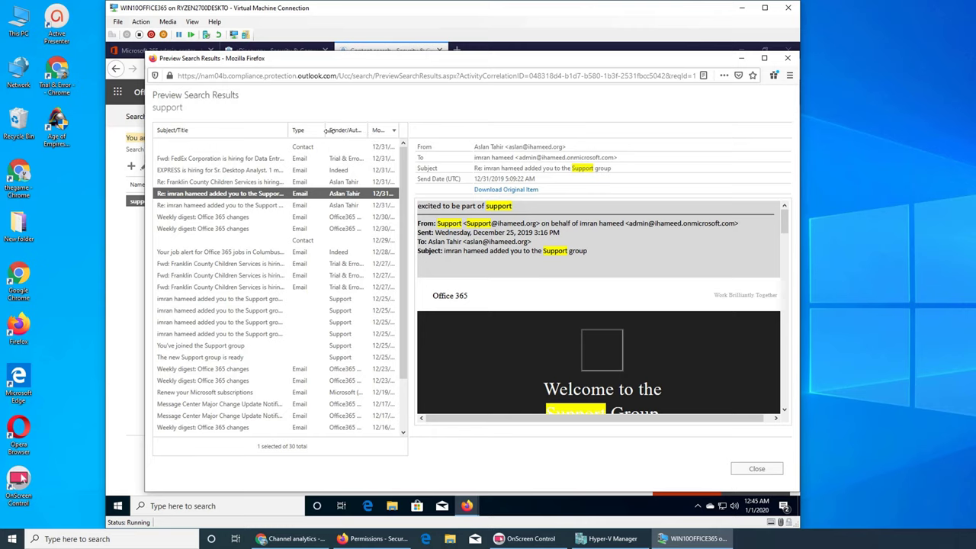
pyautogui.moveTo(289, 131)
pyautogui.mouseDown()
pyautogui.moveTo(276, 130)
pyautogui.moveTo(305, 132)
pyautogui.mouseUp()
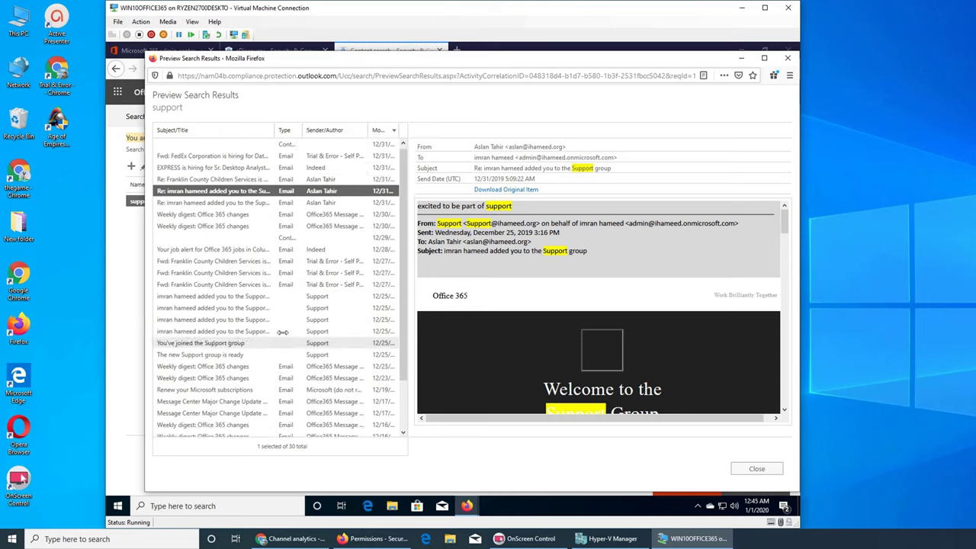
pyautogui.scroll(-2, 282, 334)
pyautogui.scroll(2, 283, 333)
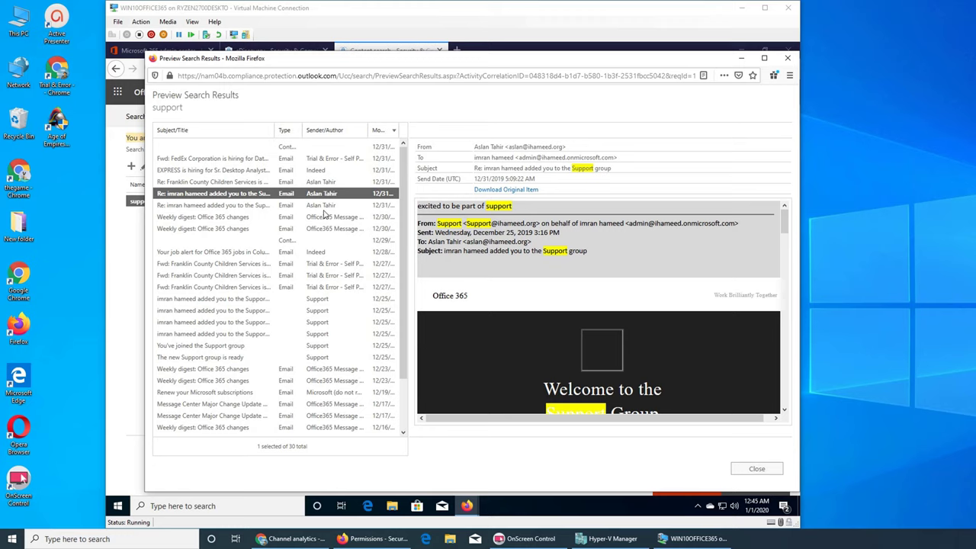
pyautogui.press('Down')
pyautogui.press('Down')
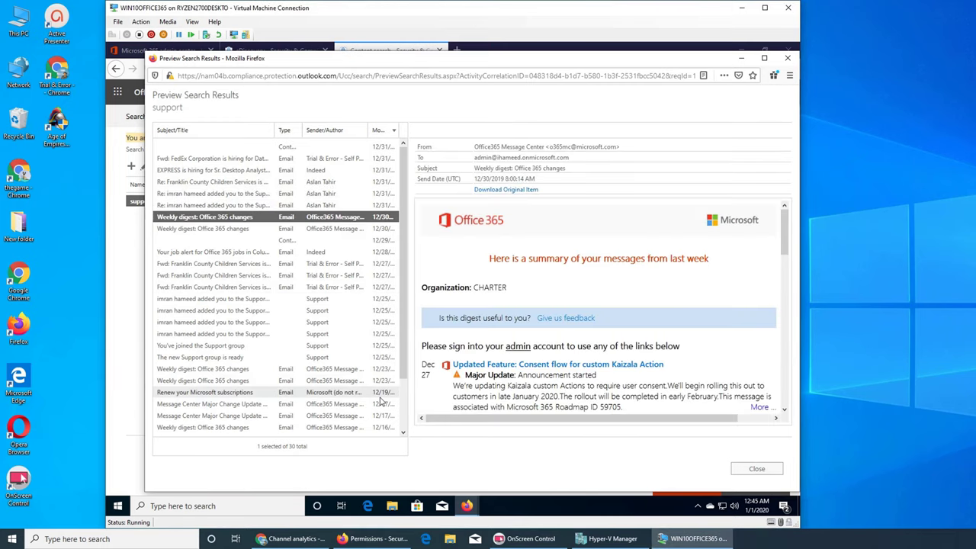
# - Preview each of the three Fwd: Franklin County Children Services messages, revisiting them twice
pyautogui.scroll(-2, 402, 429)
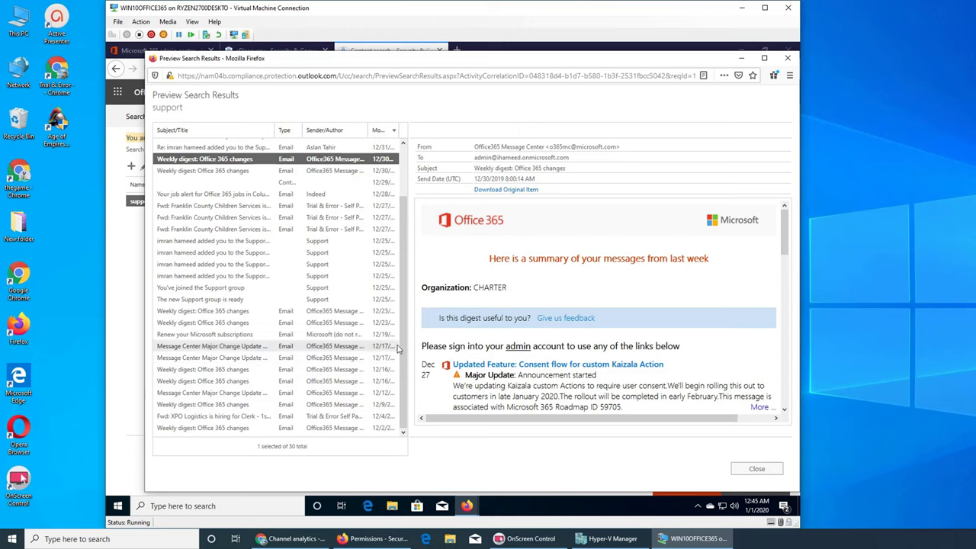
pyautogui.scroll(1, 401, 313)
pyautogui.scroll(1, 403, 290)
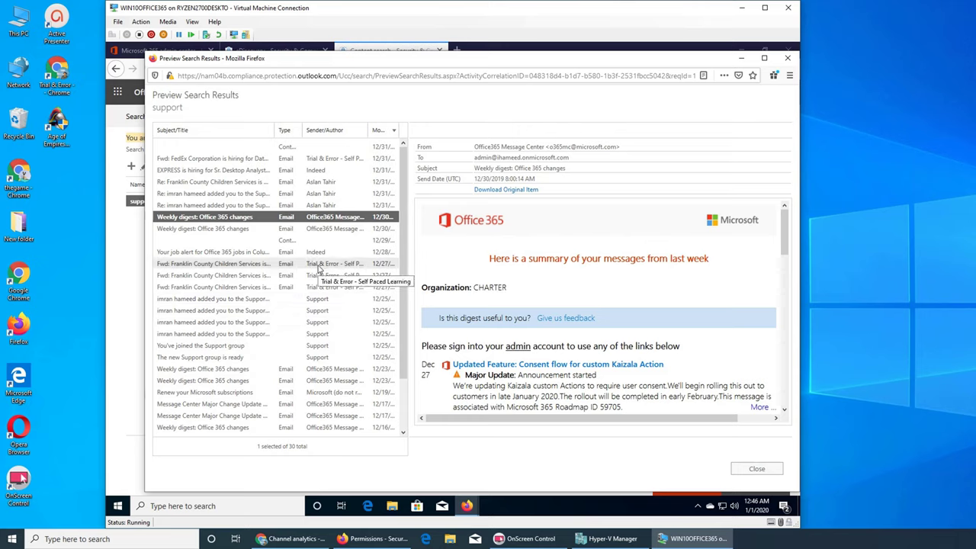
pyautogui.click(305, 265)
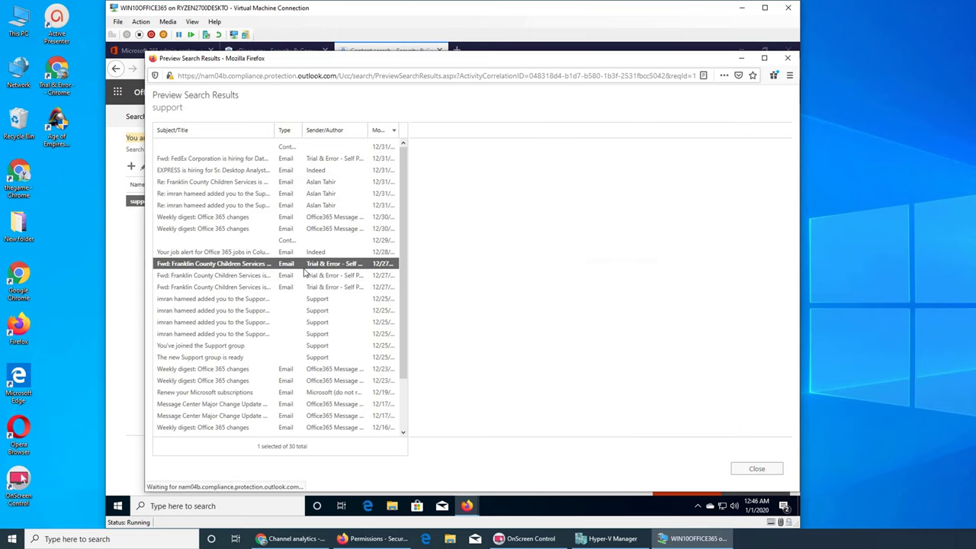
pyautogui.click(338, 277)
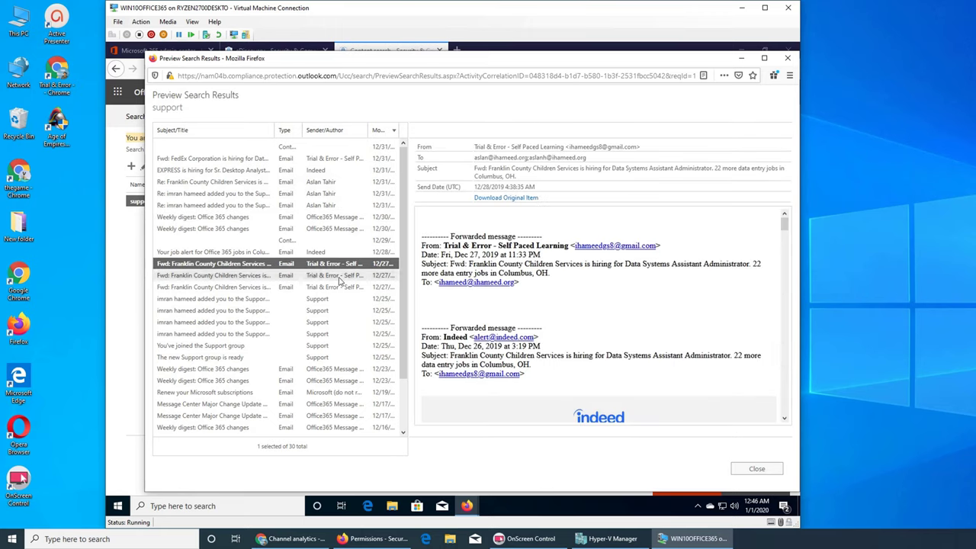
pyautogui.click(334, 289)
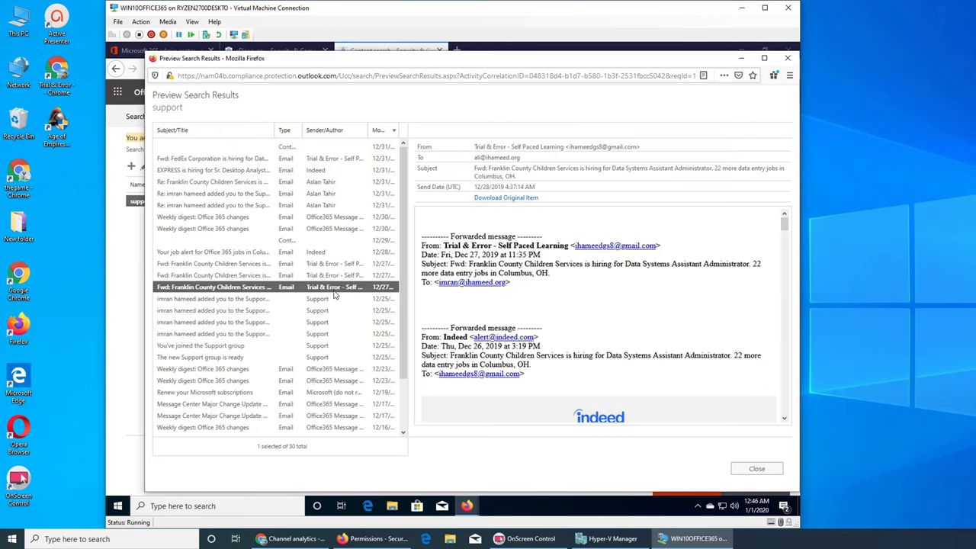
pyautogui.click(337, 277)
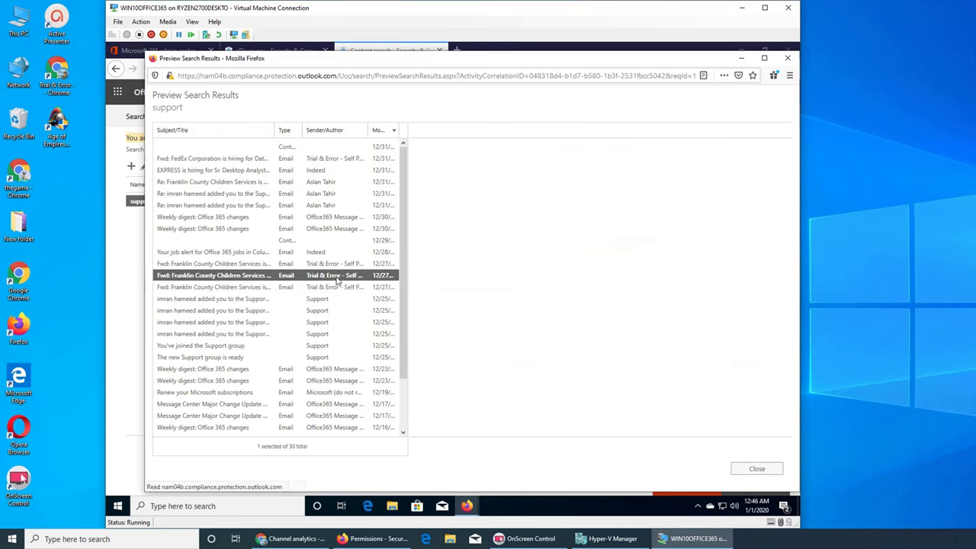
pyautogui.click(336, 265)
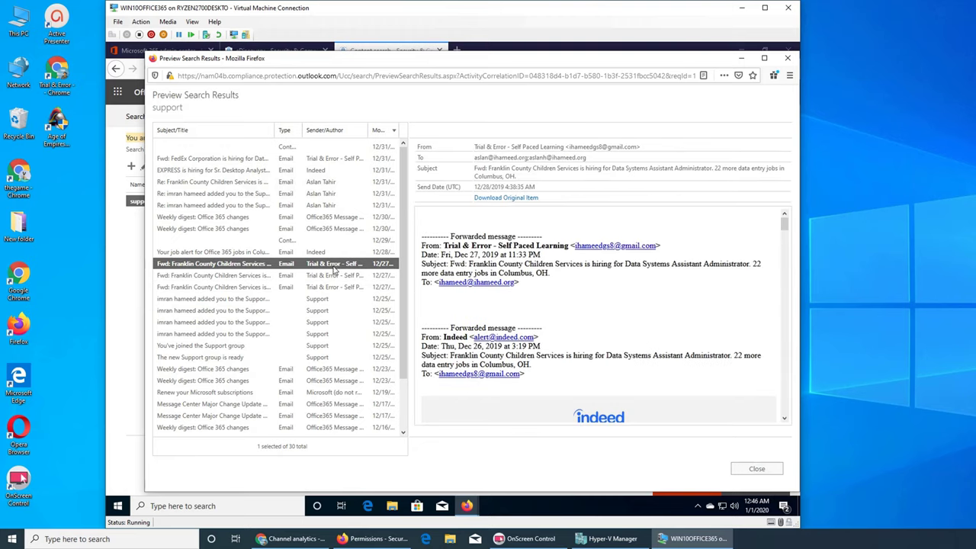
pyautogui.click(332, 276)
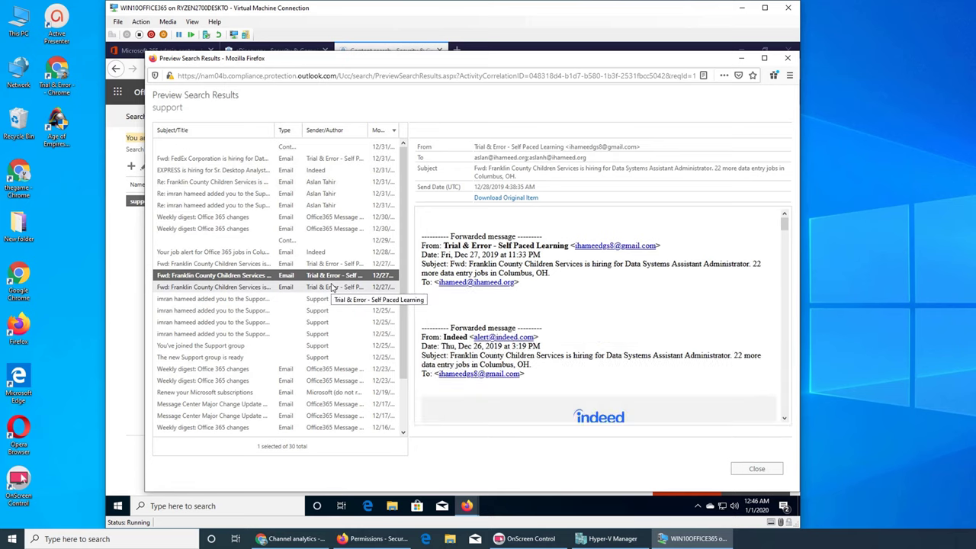
pyautogui.click(333, 288)
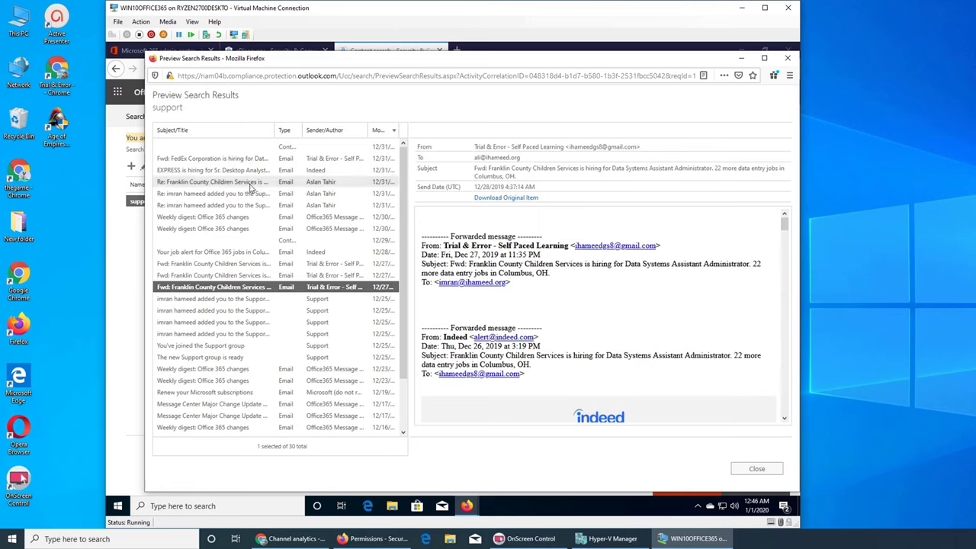
pyautogui.scroll(-2, 250, 191)
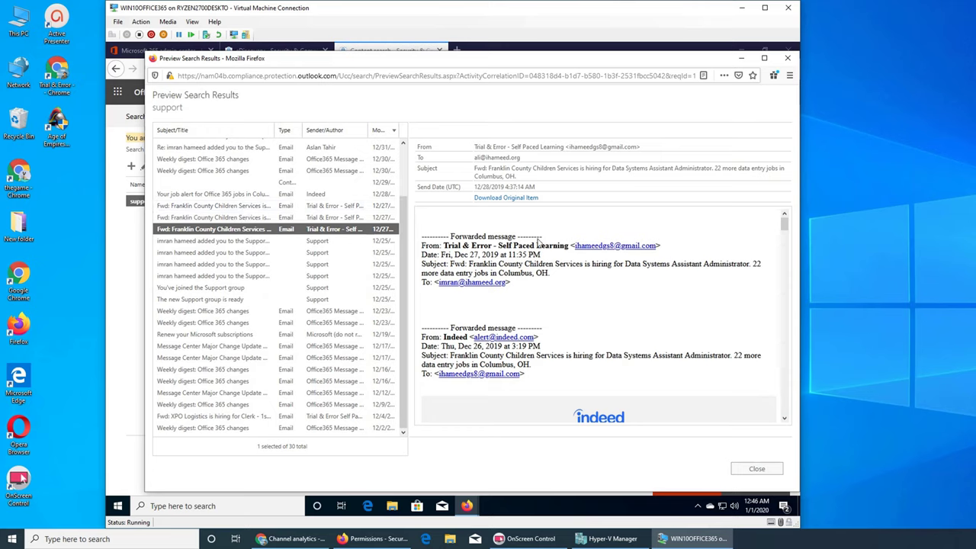
pyautogui.click(757, 469)
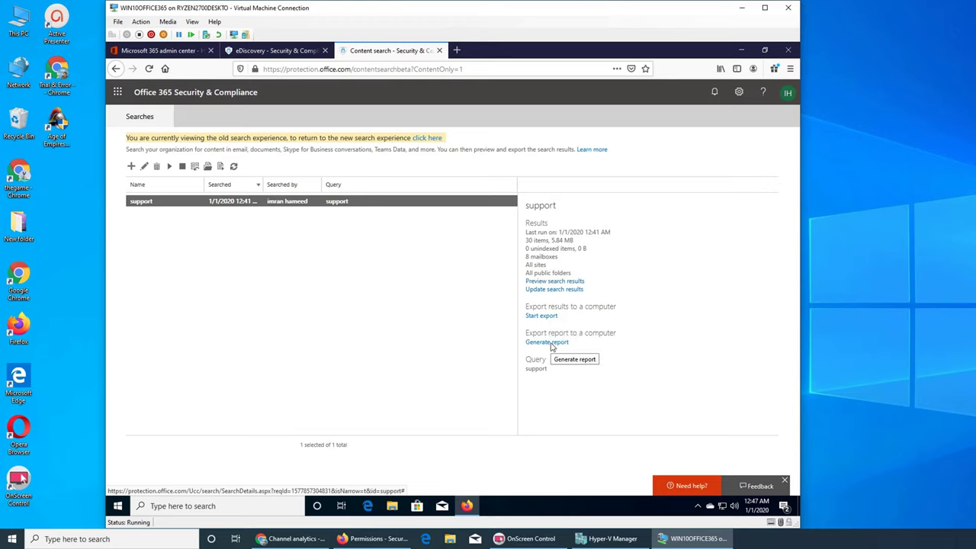
# - Export the support search results as one PST file per mailbox with default options
pyautogui.click(549, 342)
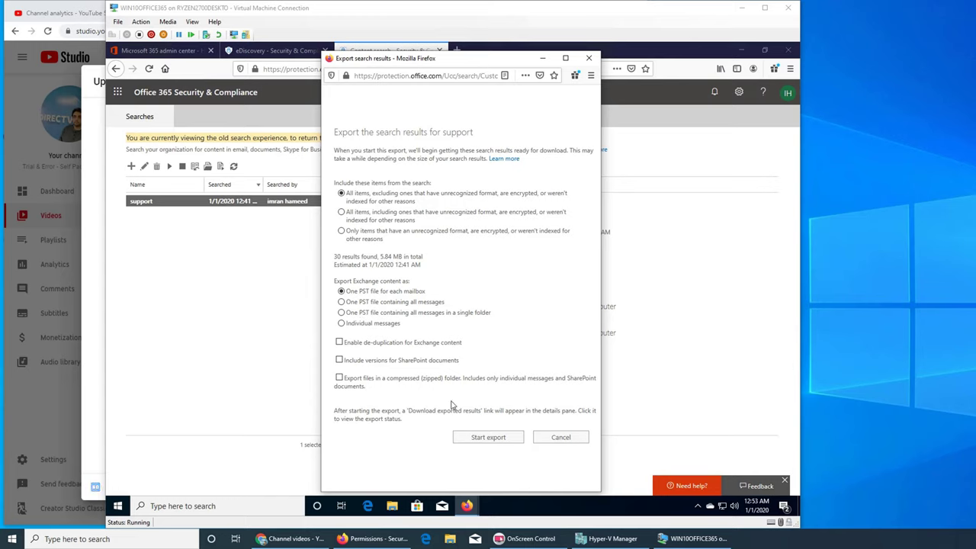
pyautogui.click(488, 439)
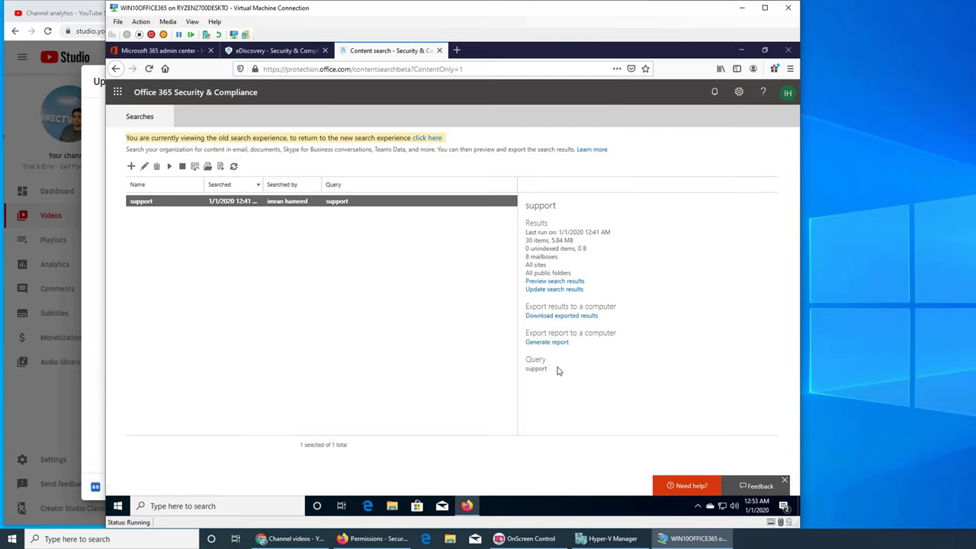
# - Open the support export's download details, still scheduling at 0%
pyautogui.click(578, 319)
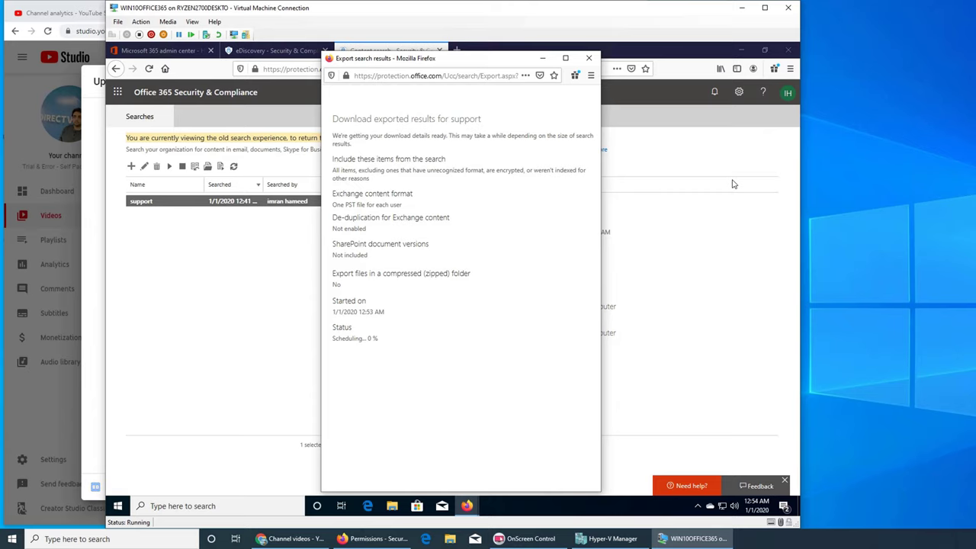
pyautogui.click(741, 49)
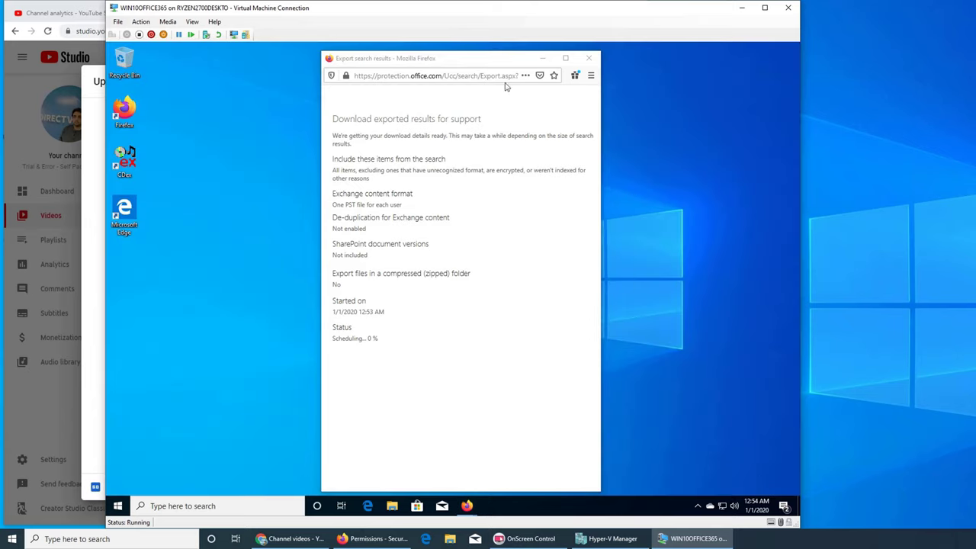
pyautogui.click(543, 59)
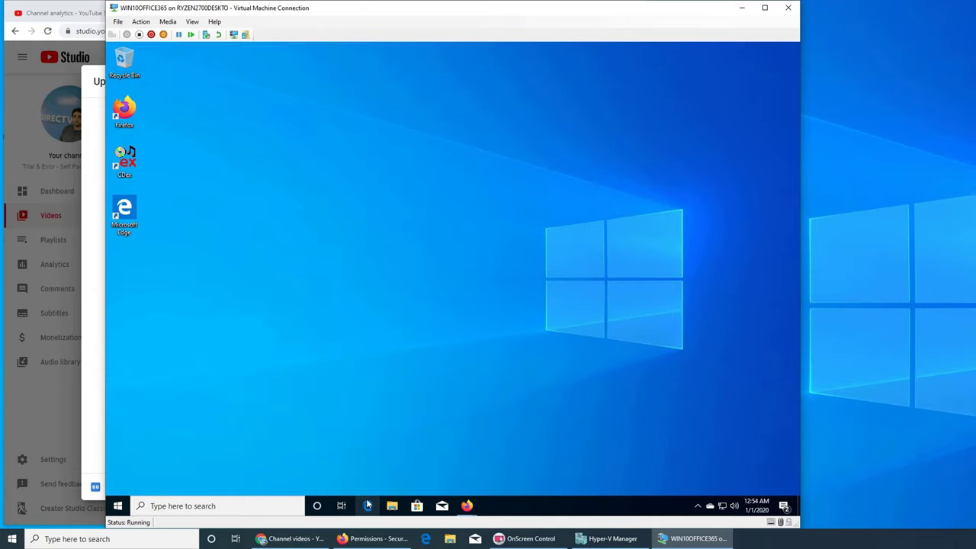
pyautogui.click(466, 506)
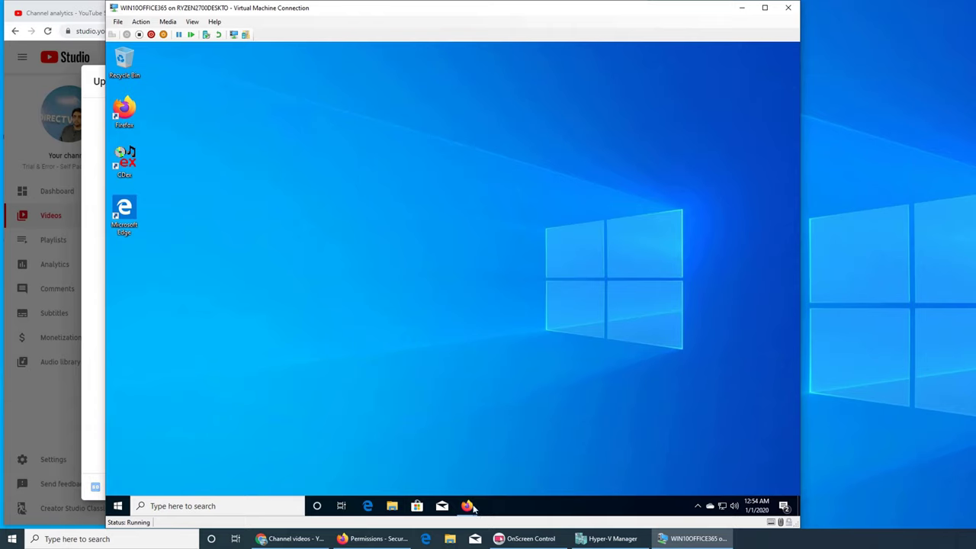
pyautogui.moveTo(467, 506)
pyautogui.click(516, 467)
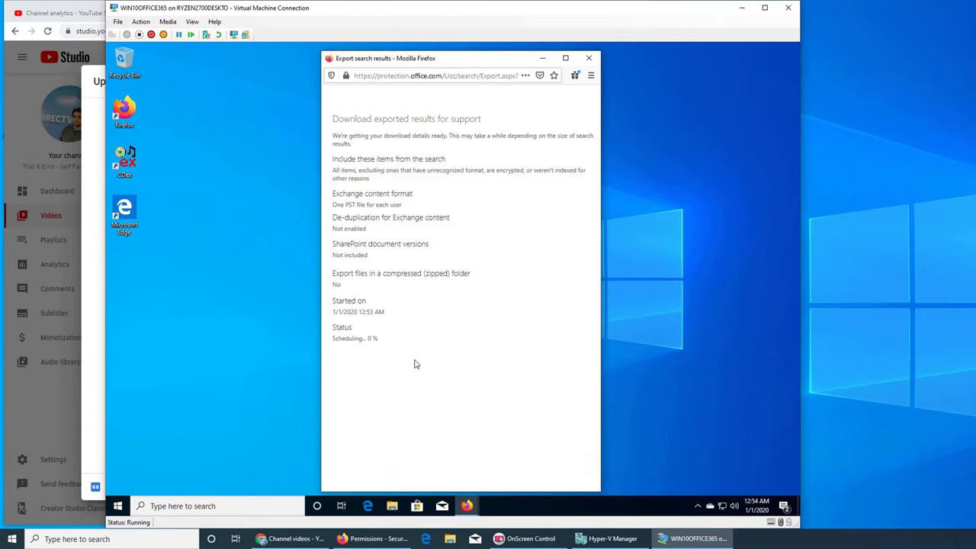
pyautogui.click(468, 507)
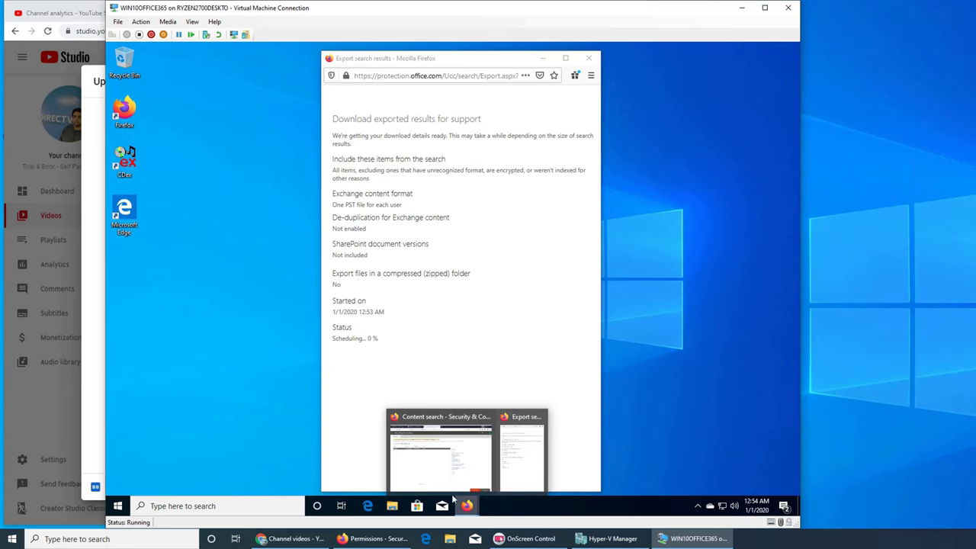
pyautogui.click(443, 467)
pyautogui.click(465, 509)
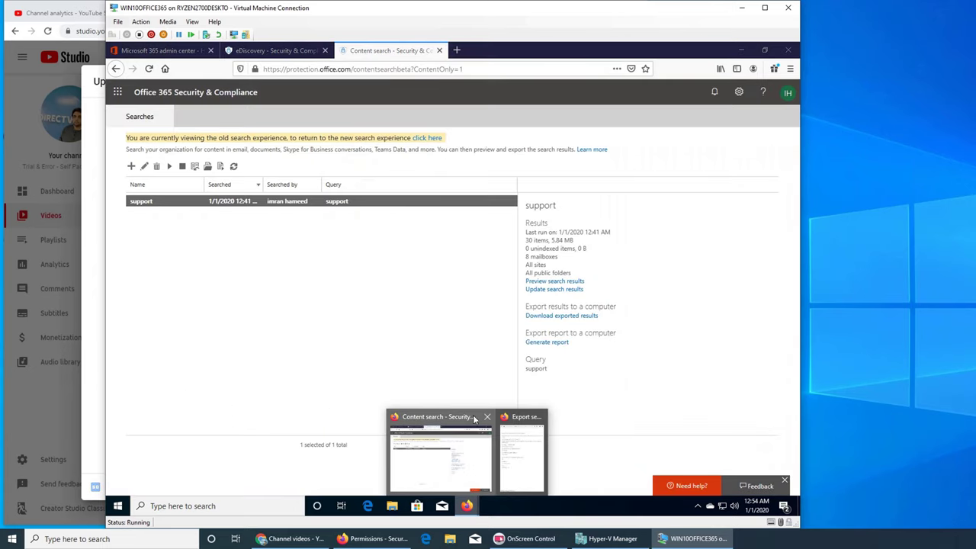
pyautogui.click(534, 465)
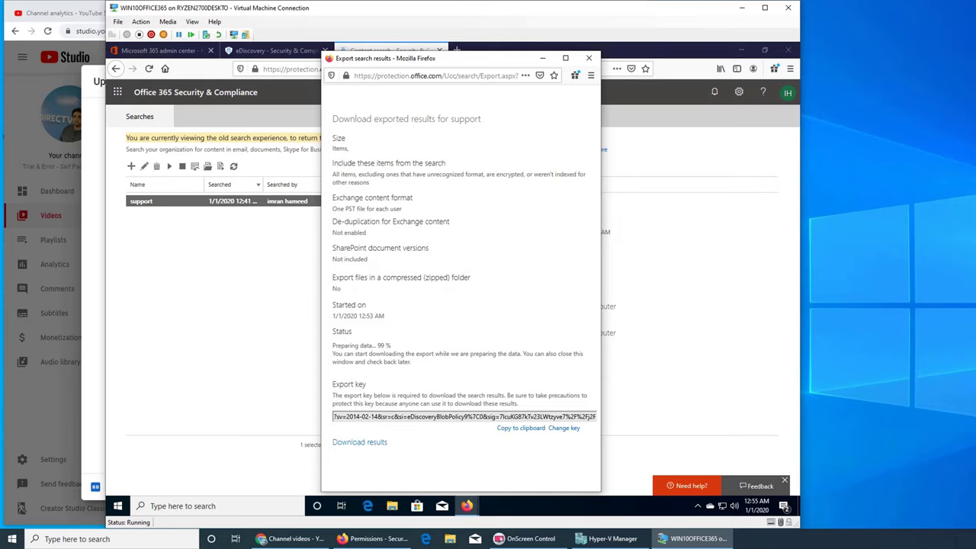
# - Save the UnifiedExportTool application file and show it in the Downloads folder
pyautogui.click(354, 446)
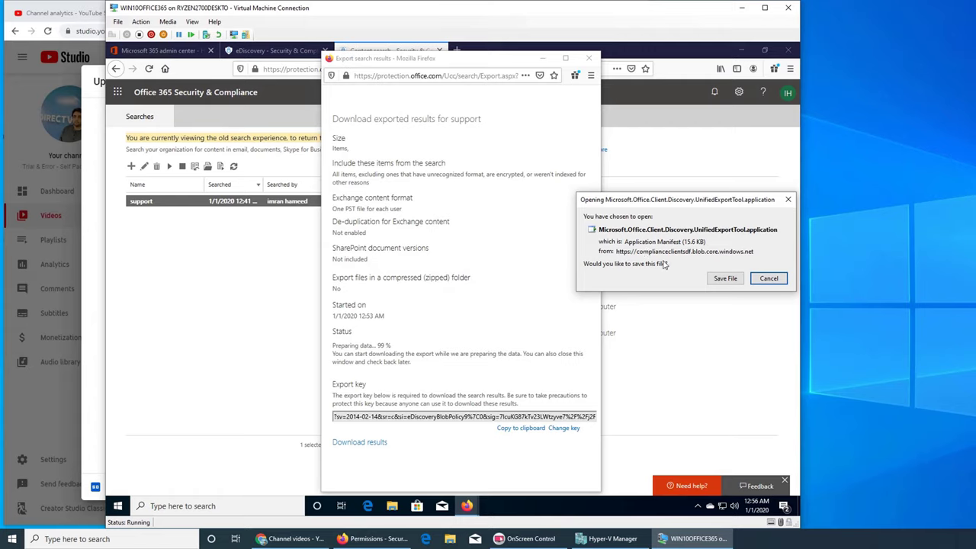
pyautogui.click(725, 279)
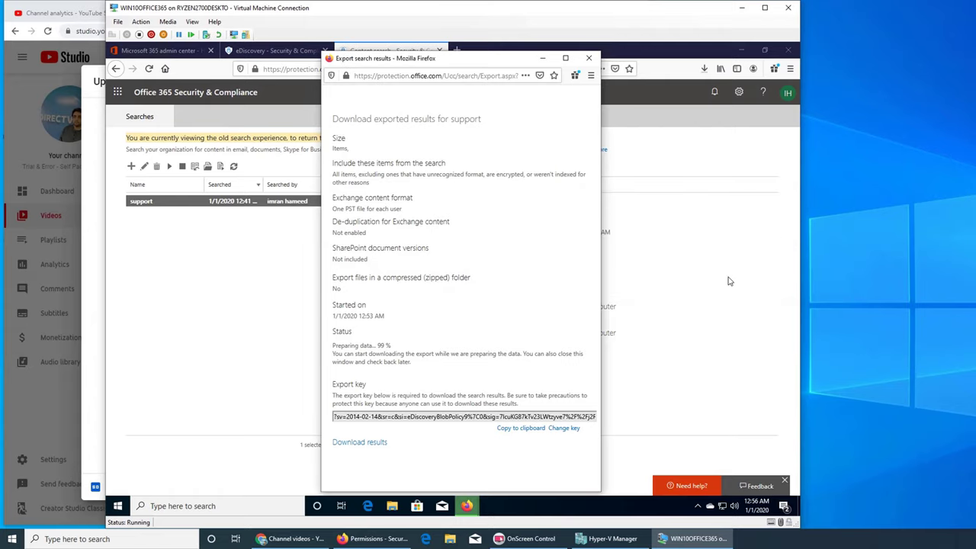
pyautogui.click(543, 57)
pyautogui.click(704, 69)
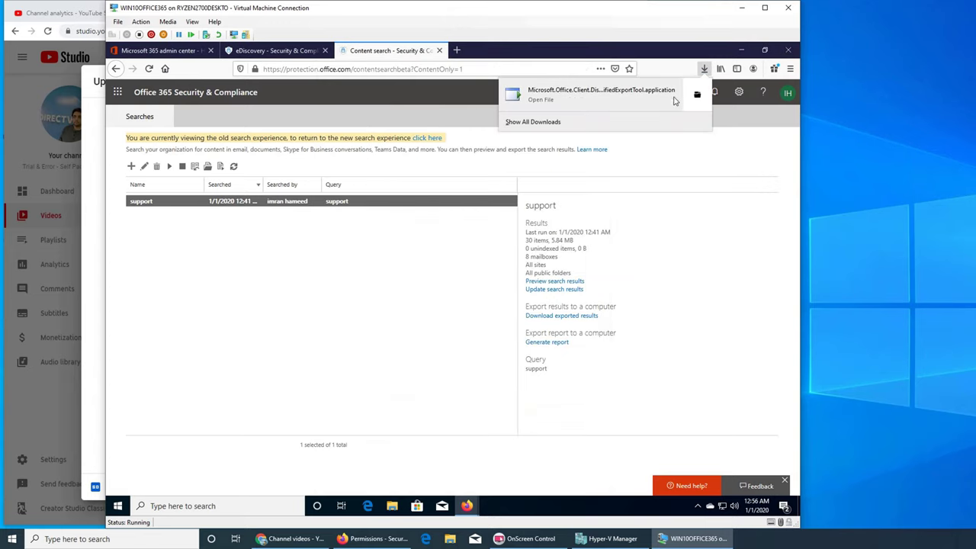
pyautogui.click(697, 95)
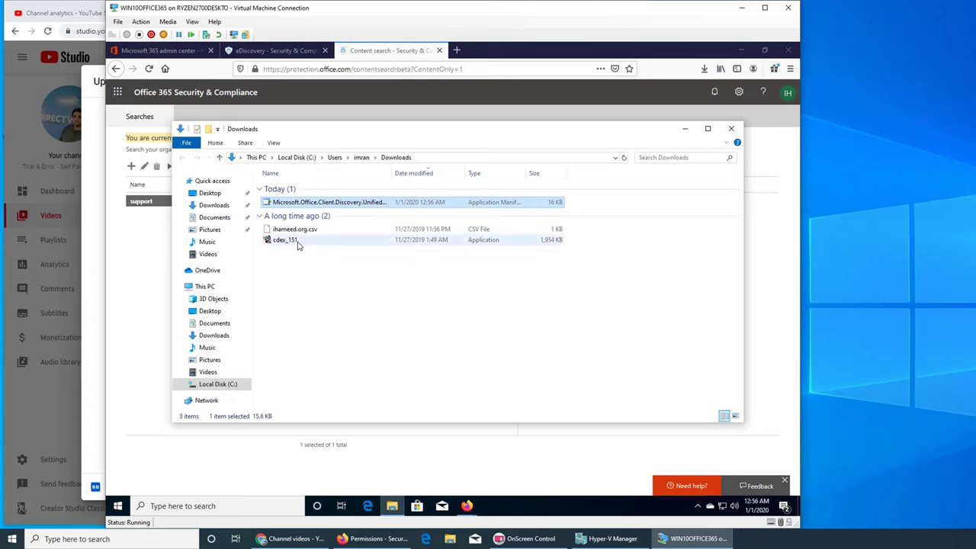
# - Try launching the downloaded export tool, dismiss the cannot-start error, and close Downloads
pyautogui.doubleClick(341, 205)
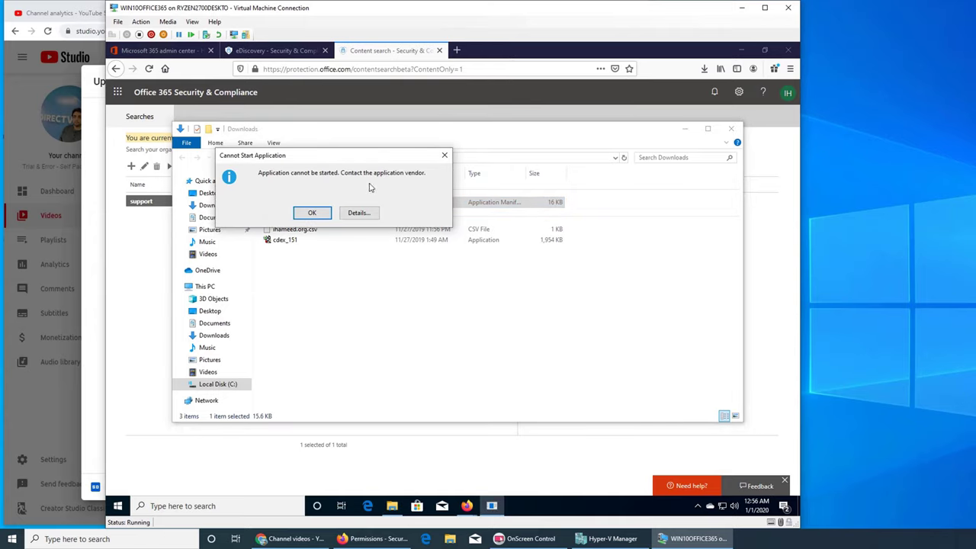
pyautogui.click(315, 214)
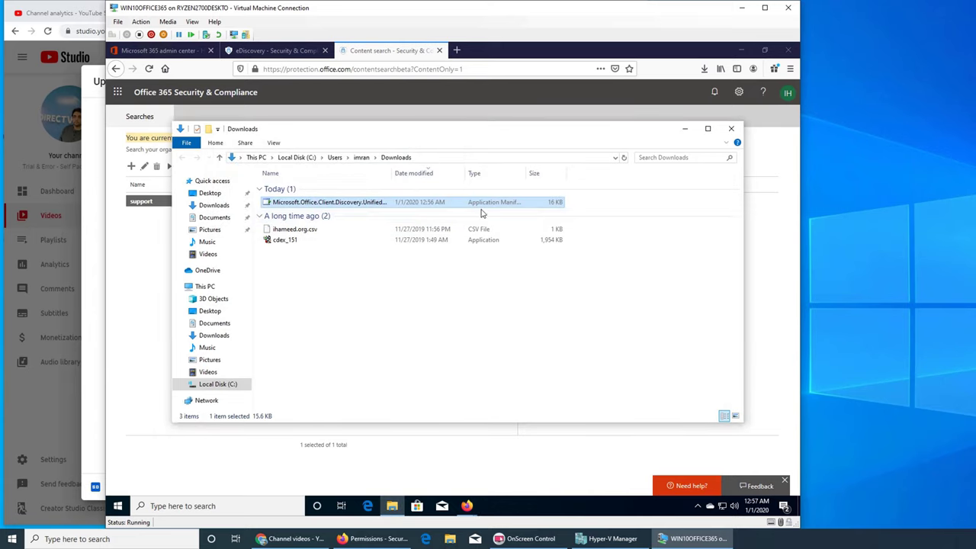
pyautogui.click(730, 131)
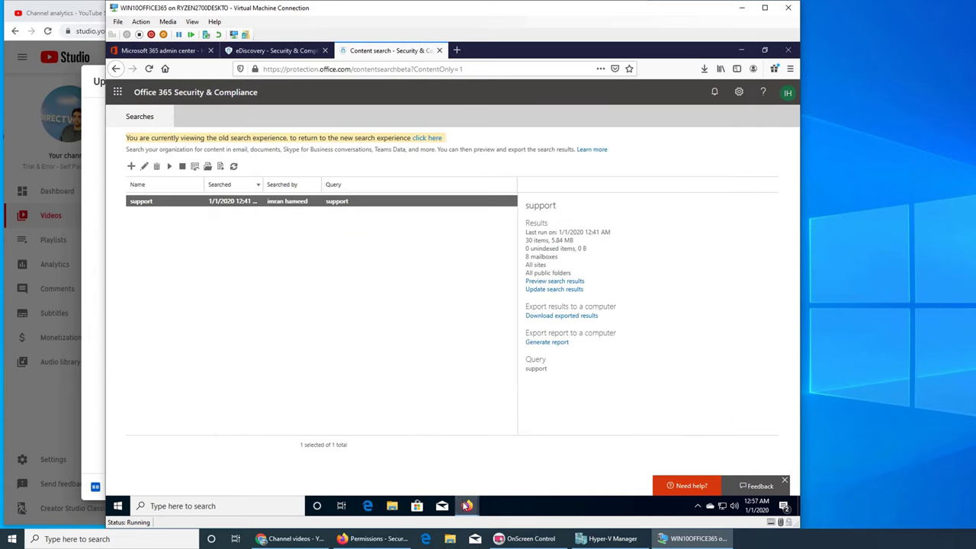
# - Close the export details and generate the support report, excluding unrecognized or unindexed items
pyautogui.moveTo(467, 506)
pyautogui.click(504, 466)
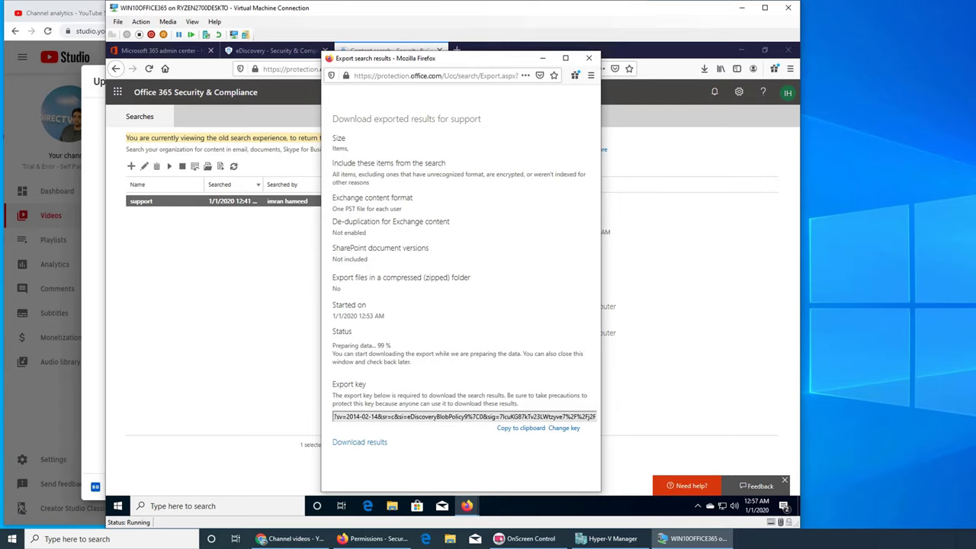
pyautogui.click(588, 58)
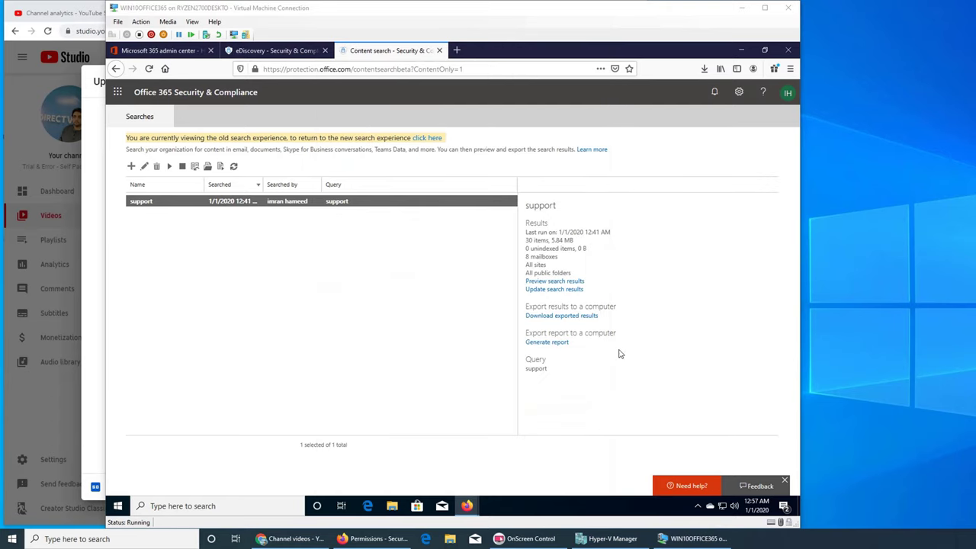
pyautogui.click(546, 342)
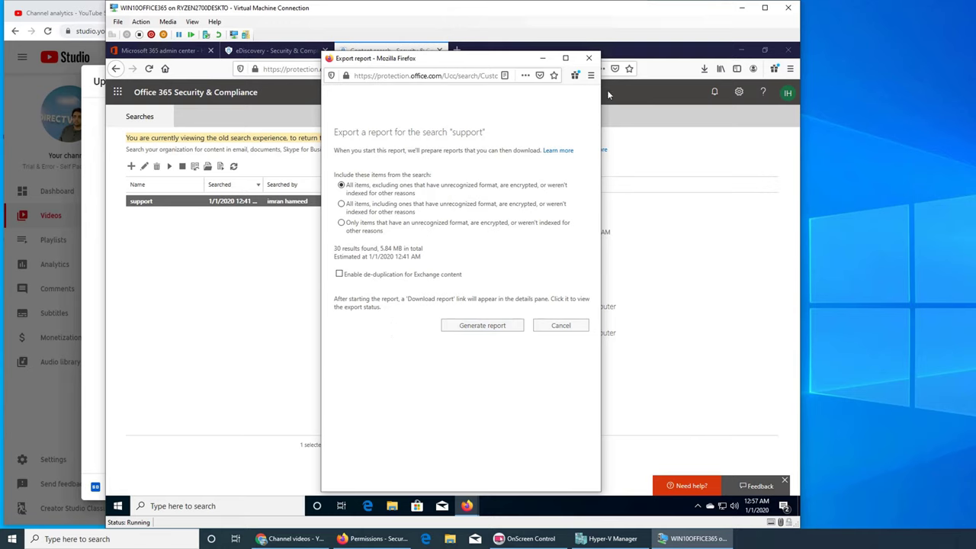
pyautogui.moveTo(517, 63); pyautogui.dragTo(389, 77)
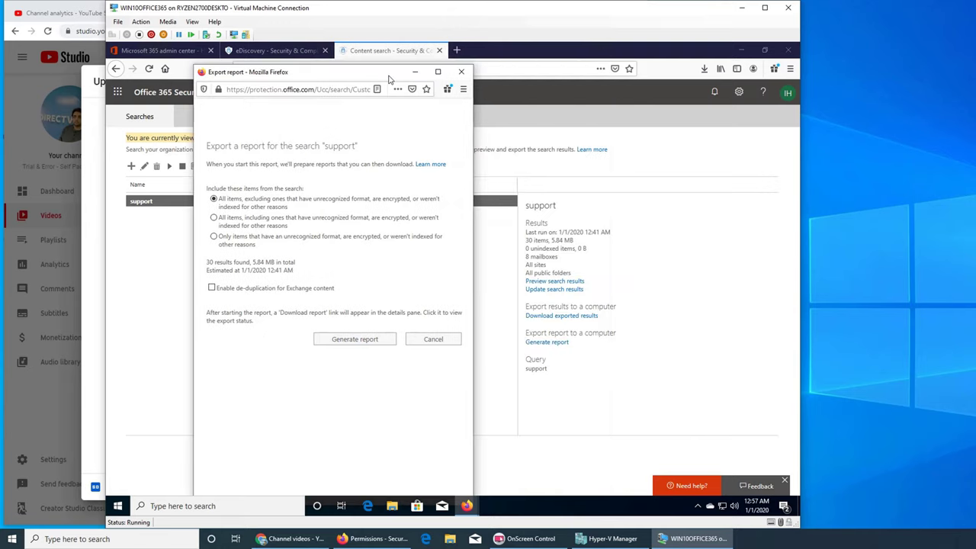
pyautogui.doubleClick(389, 76)
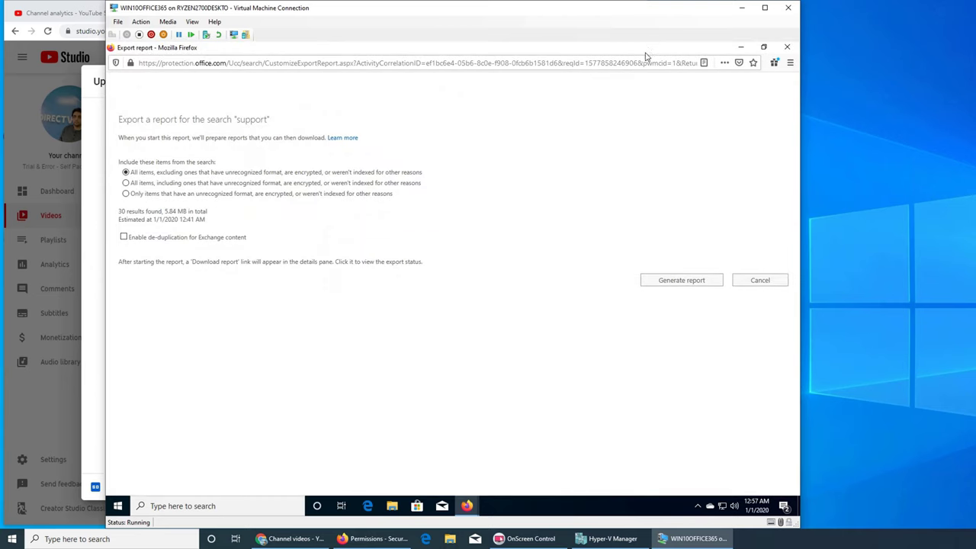
pyautogui.moveTo(645, 53)
pyautogui.mouseDown()
pyautogui.moveTo(603, 104)
pyautogui.moveTo(510, 74)
pyautogui.mouseUp()
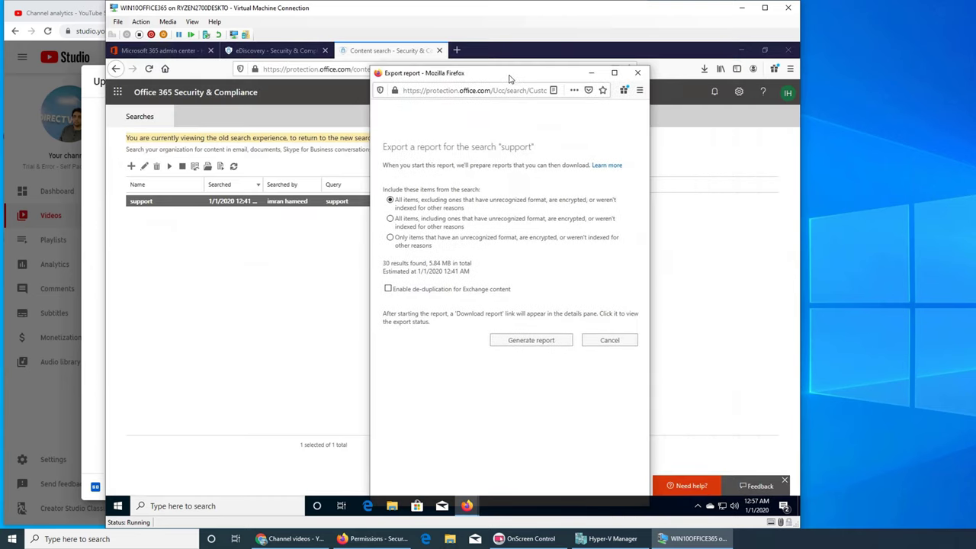
pyautogui.click(531, 343)
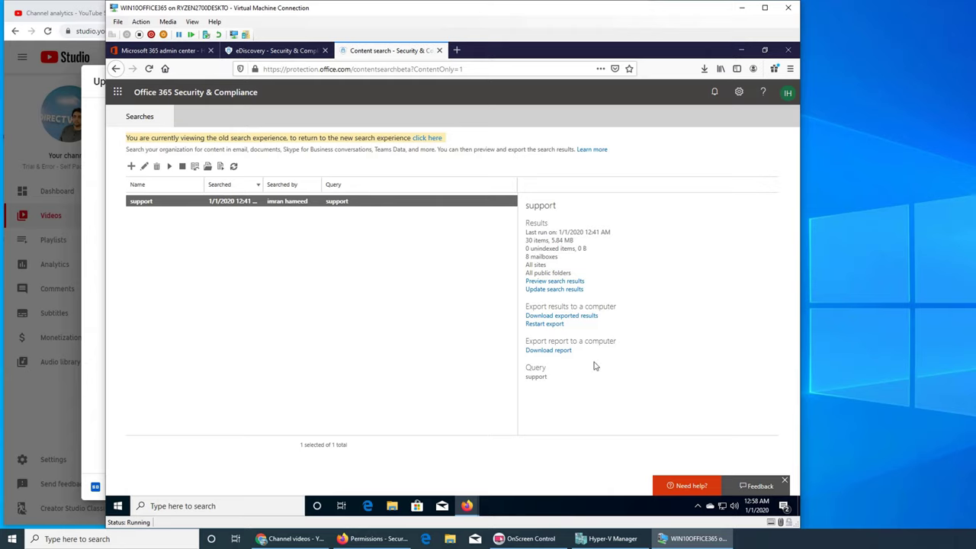
# - Open the support_ReportsOnly download details and place them beside the support export details
pyautogui.moveTo(467, 506)
pyautogui.click(509, 470)
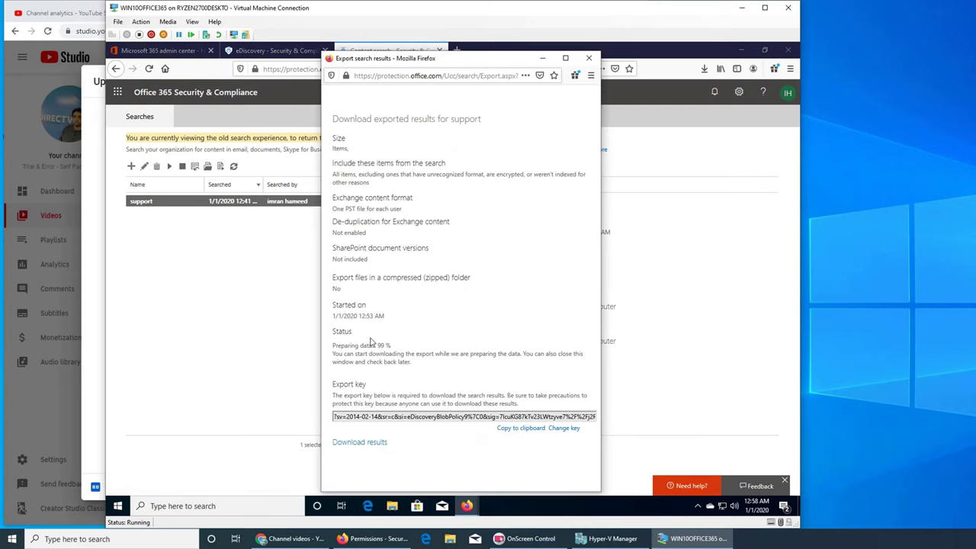
pyautogui.click(673, 381)
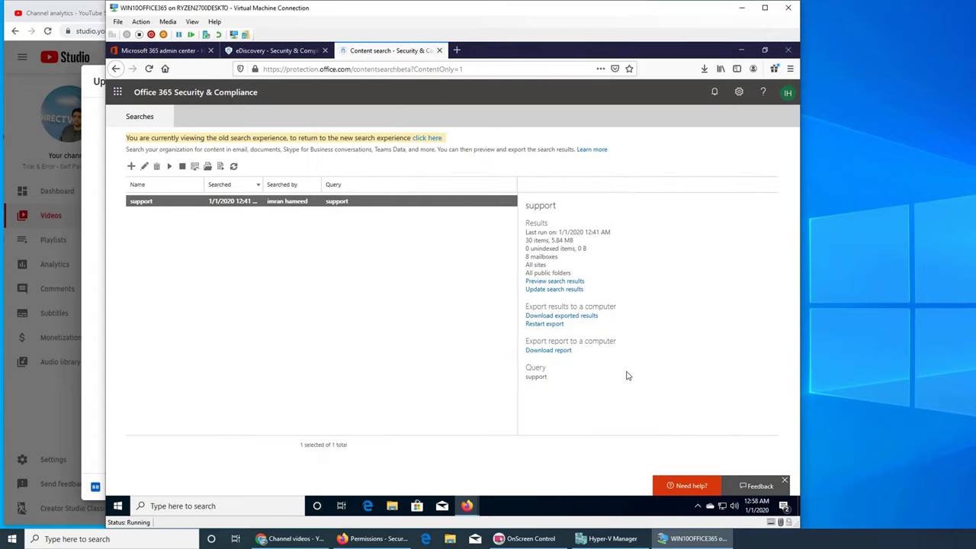
pyautogui.click(558, 351)
pyautogui.moveTo(466, 506)
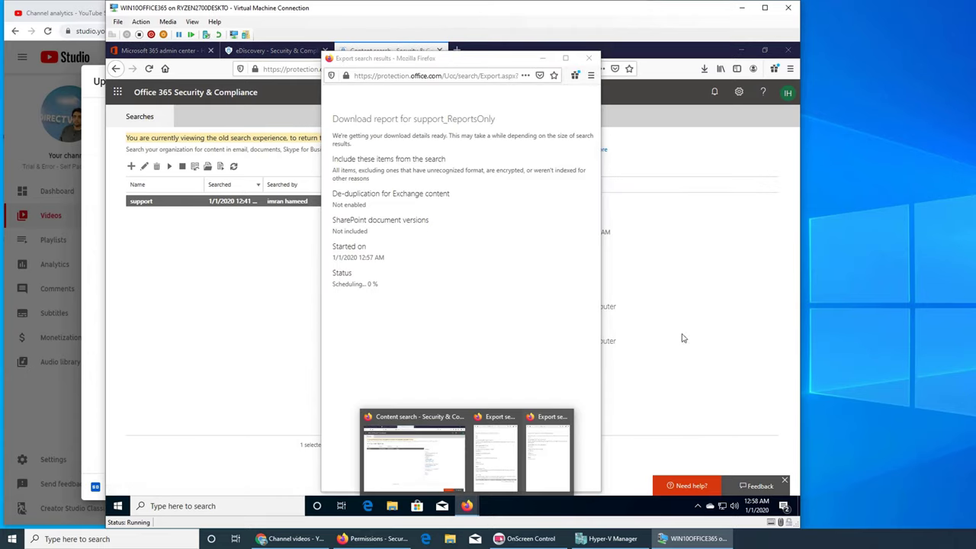
pyautogui.click(566, 290)
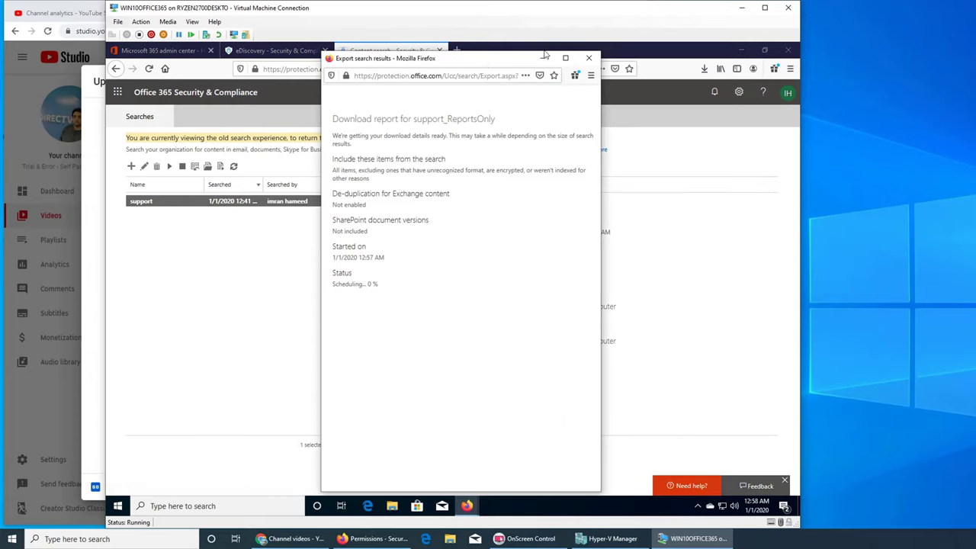
pyautogui.moveTo(545, 55); pyautogui.dragTo(657, 60)
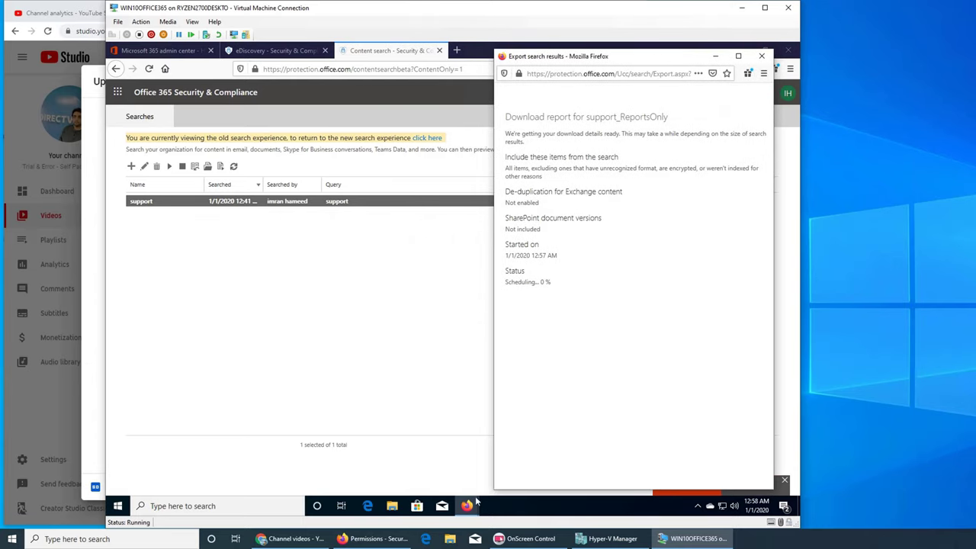
pyautogui.moveTo(466, 505)
pyautogui.click(489, 458)
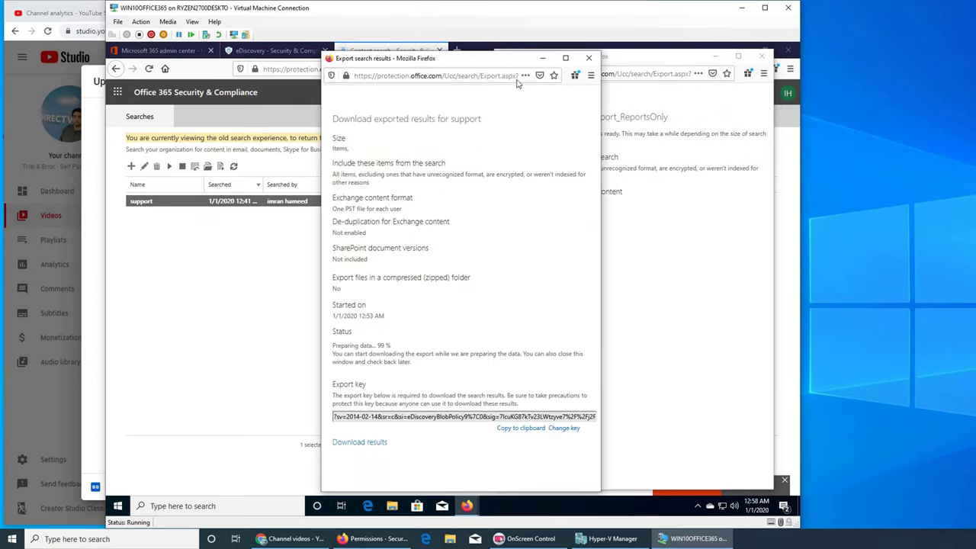
pyautogui.moveTo(510, 65); pyautogui.dragTo(391, 63)
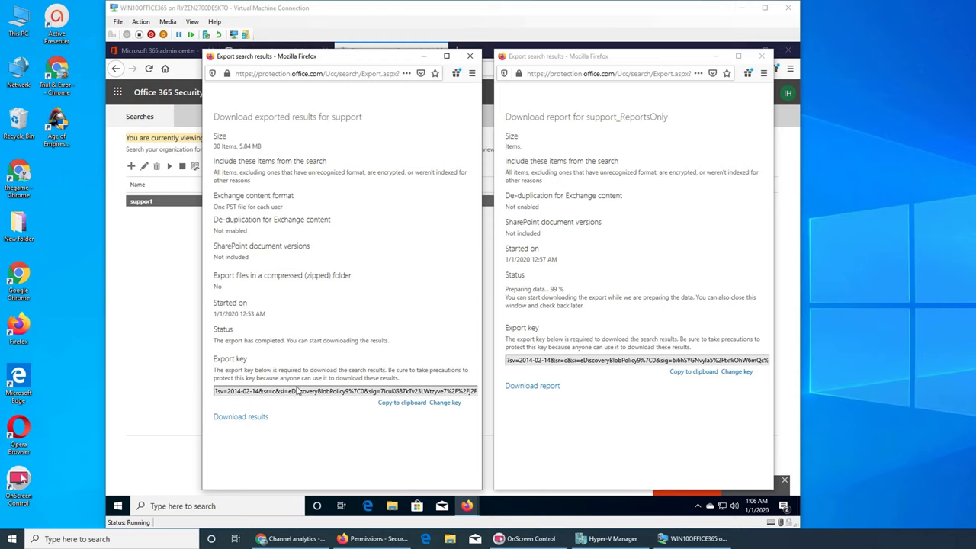
# - Download the 15.6 KB UnifiedExportTool application file for the support export results
pyautogui.click(246, 418)
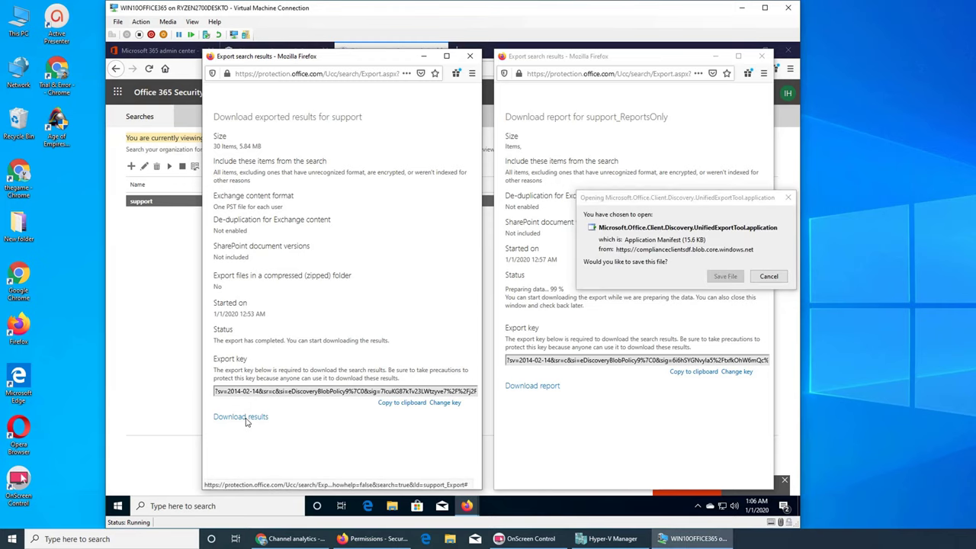
pyautogui.click(726, 279)
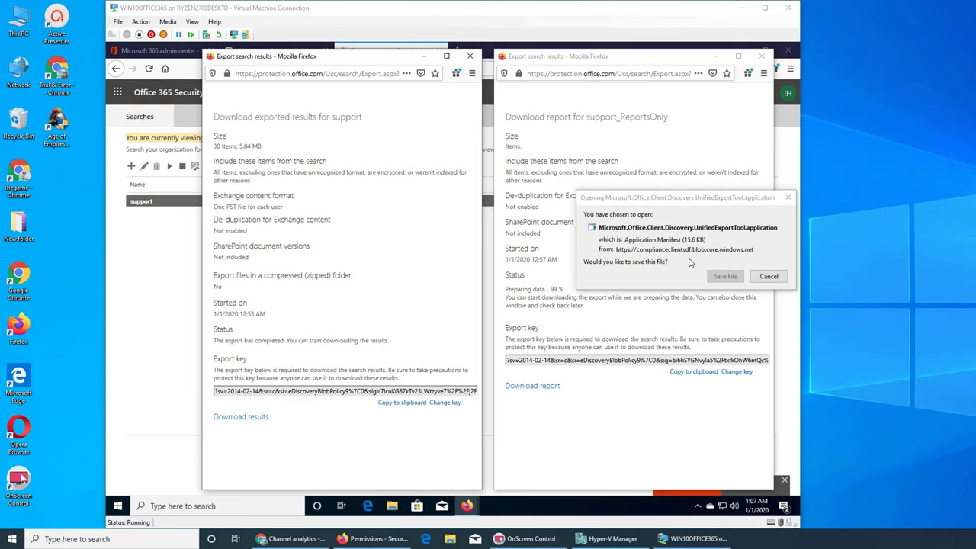
# - Launch the newest Export Tool file from Downloads and read its error details in Notepad
pyautogui.click(782, 128)
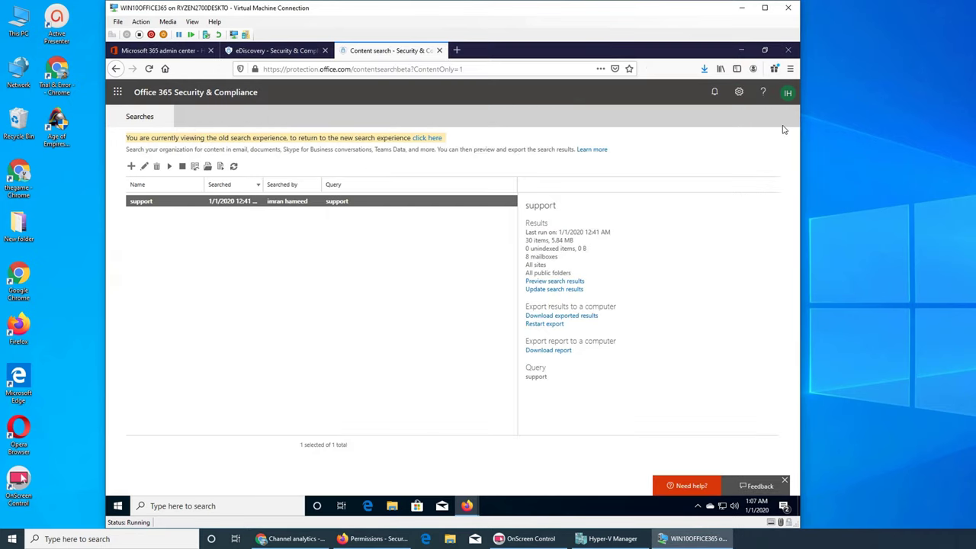
pyautogui.click(703, 68)
pyautogui.click(697, 95)
pyautogui.doubleClick(341, 204)
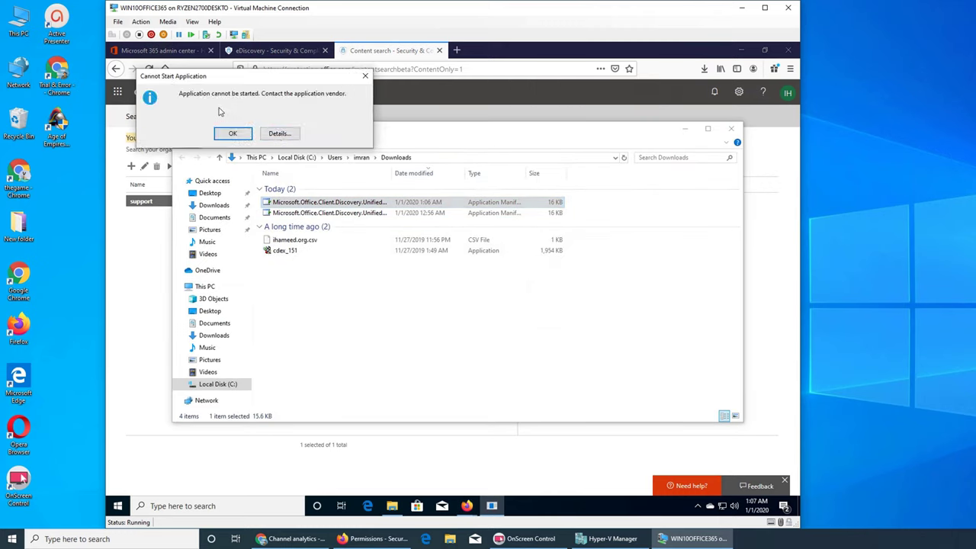
pyautogui.click(284, 135)
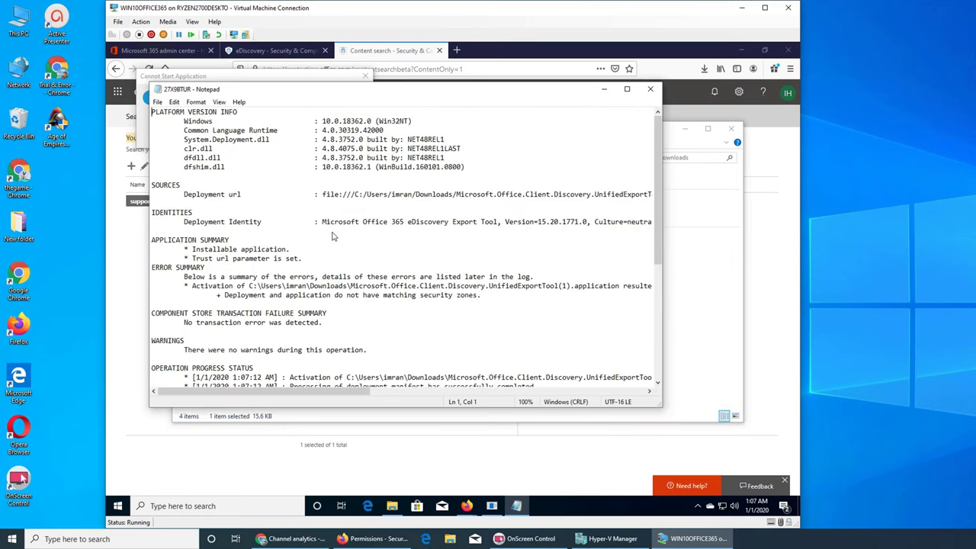
pyautogui.scroll(-5, 333, 236)
pyautogui.scroll(-3, 332, 237)
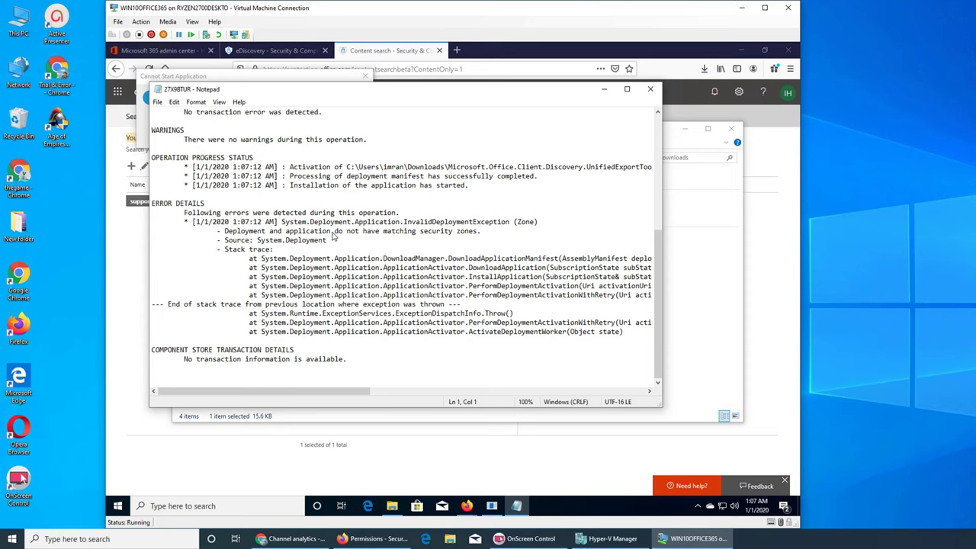
pyautogui.scroll(4, 332, 236)
pyautogui.scroll(4, 333, 237)
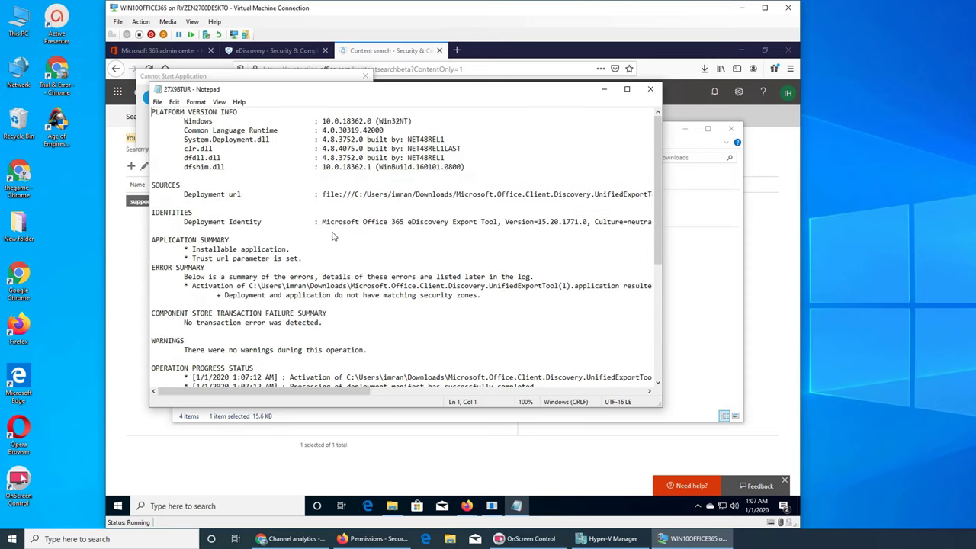
pyautogui.click(651, 89)
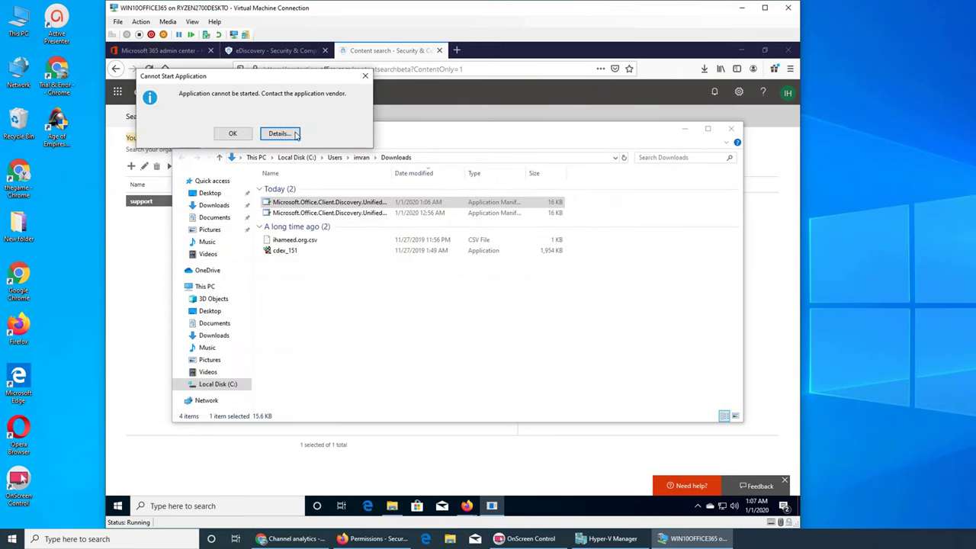
pyautogui.click(232, 134)
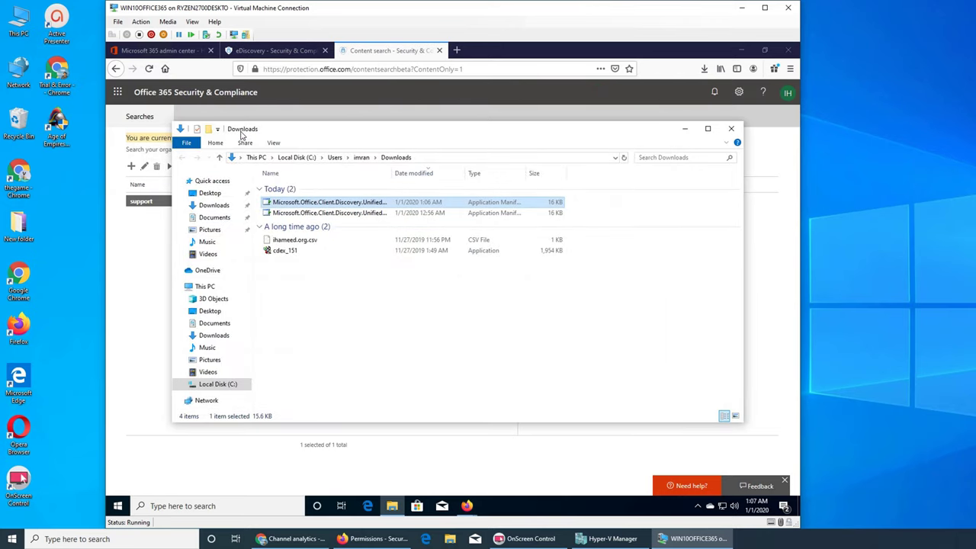
# - Launch the older Export Tool file, which also fails, then delete the 1:06 AM duplicate
pyautogui.doubleClick(345, 215)
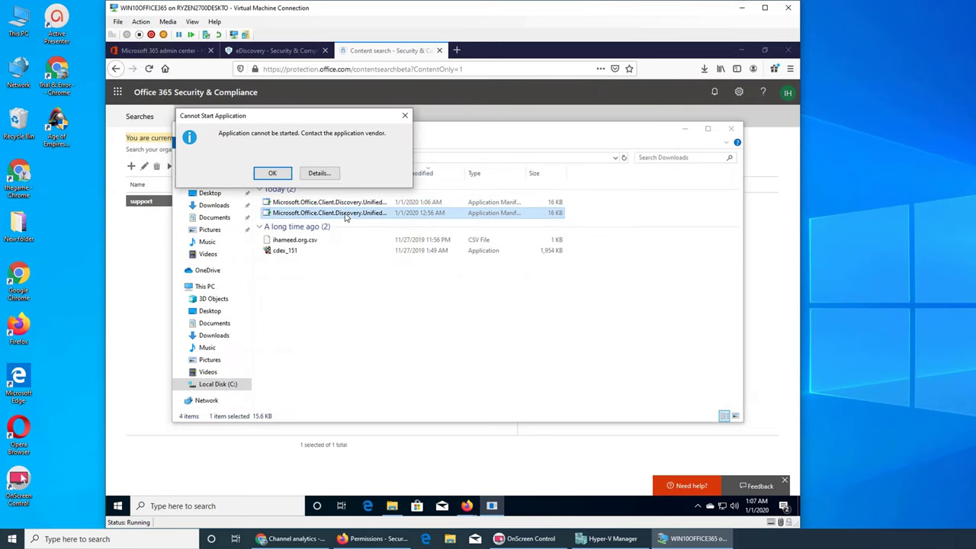
pyautogui.click(405, 115)
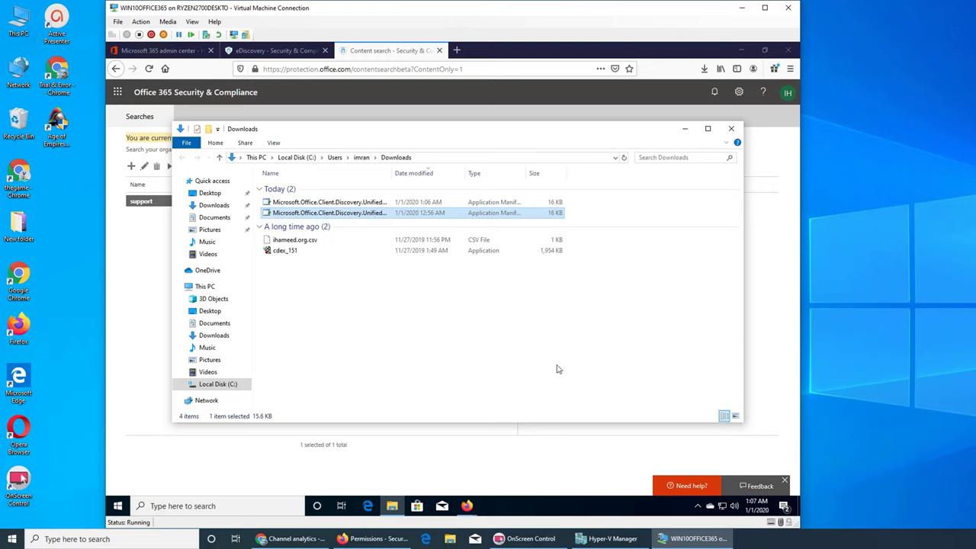
pyautogui.click(362, 202)
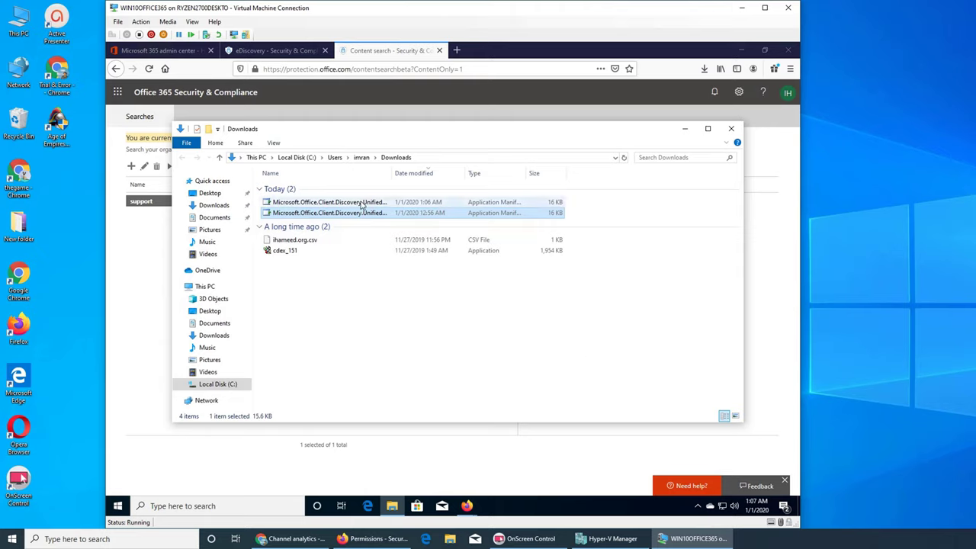
pyautogui.press('Delete')
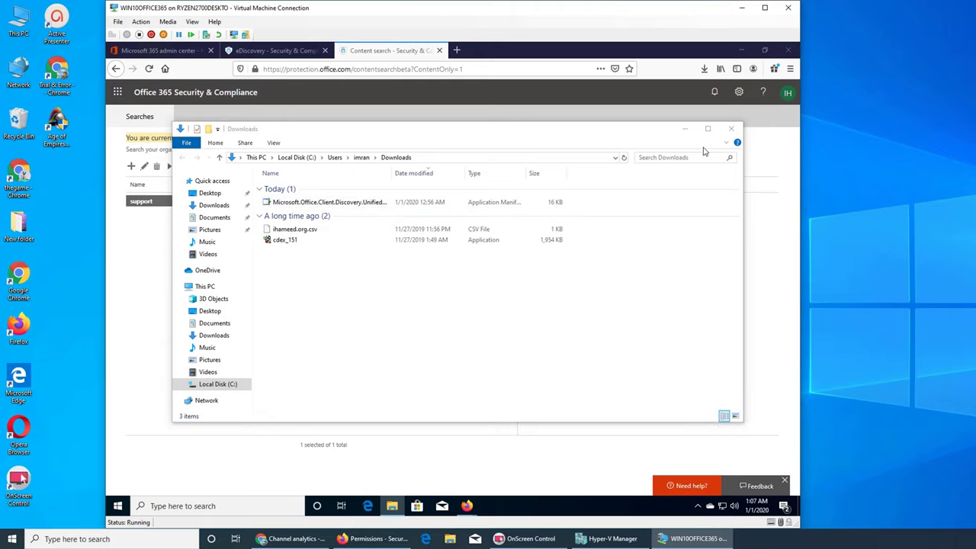
pyautogui.click(684, 129)
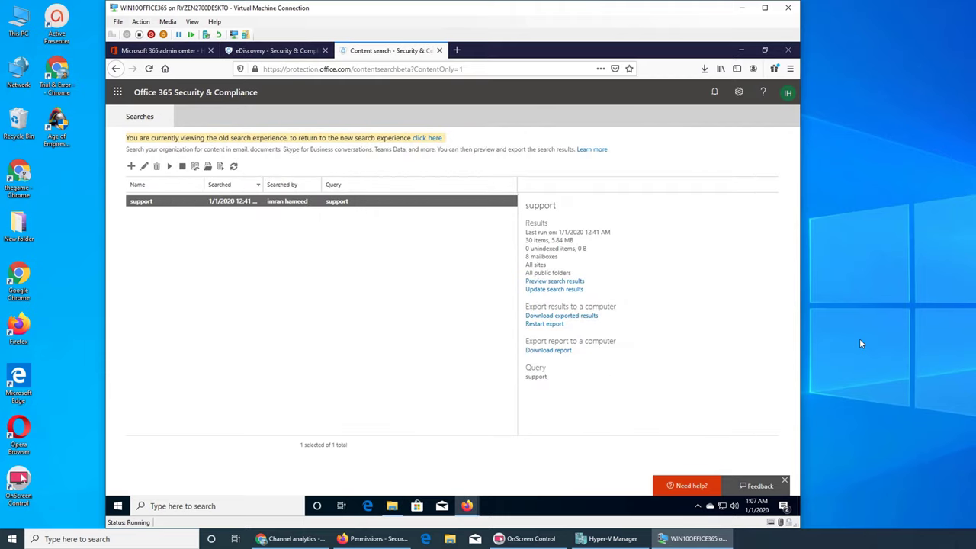
# - Close the report download window and the export results window, returning to the support search details
pyautogui.click(276, 52)
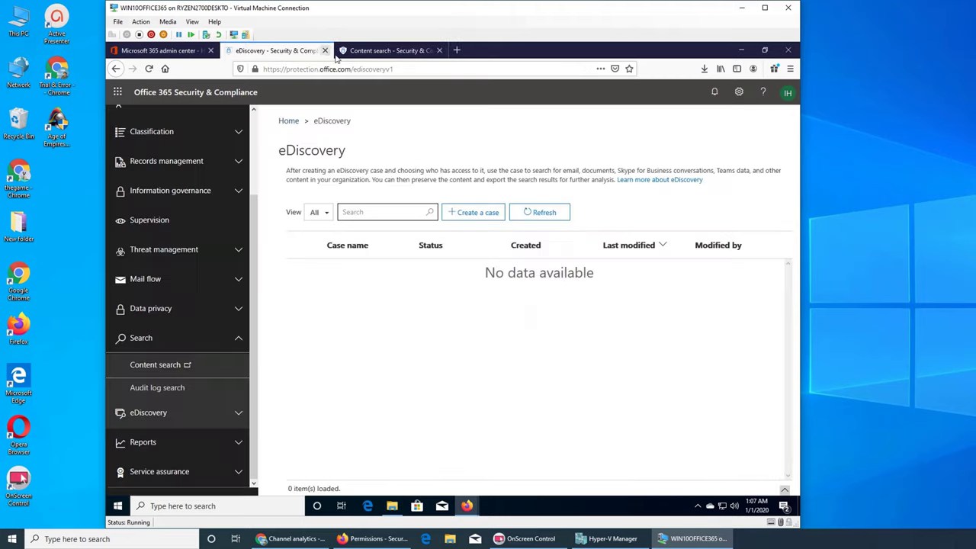
pyautogui.click(378, 48)
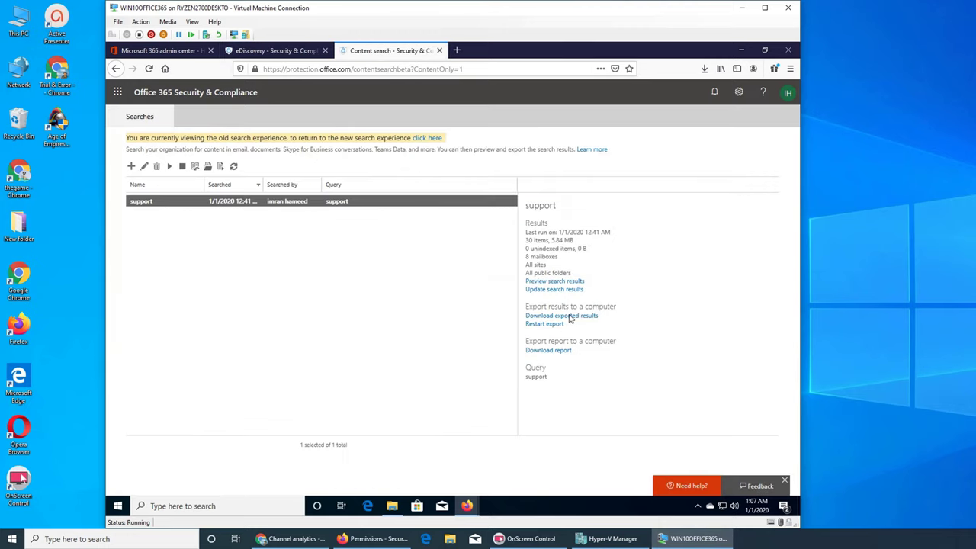
pyautogui.moveTo(467, 507)
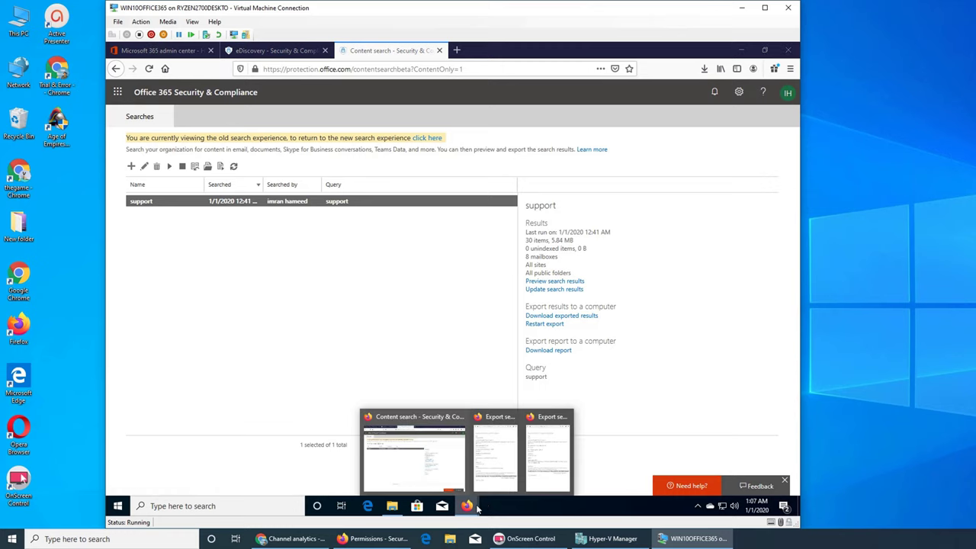
pyautogui.click(534, 477)
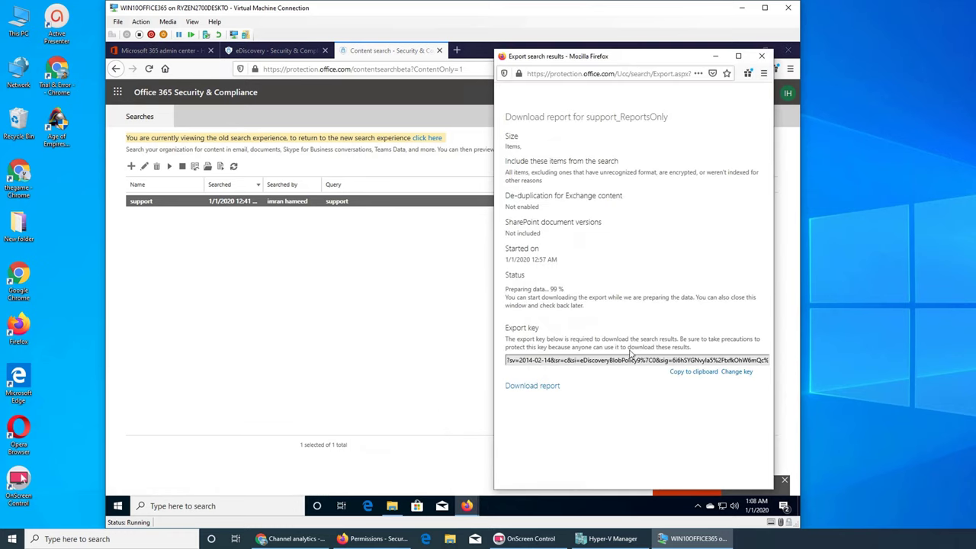
pyautogui.click(762, 56)
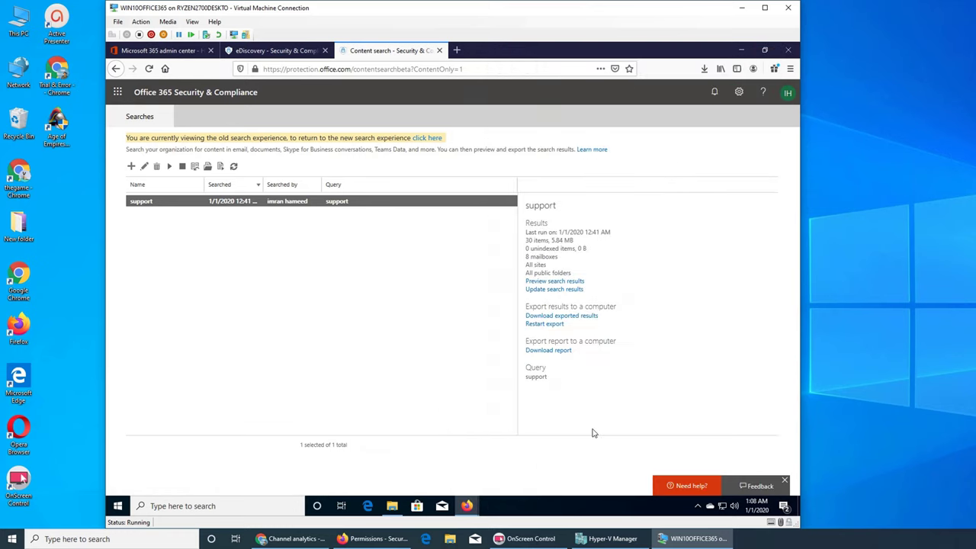
pyautogui.moveTo(467, 506)
pyautogui.click(523, 445)
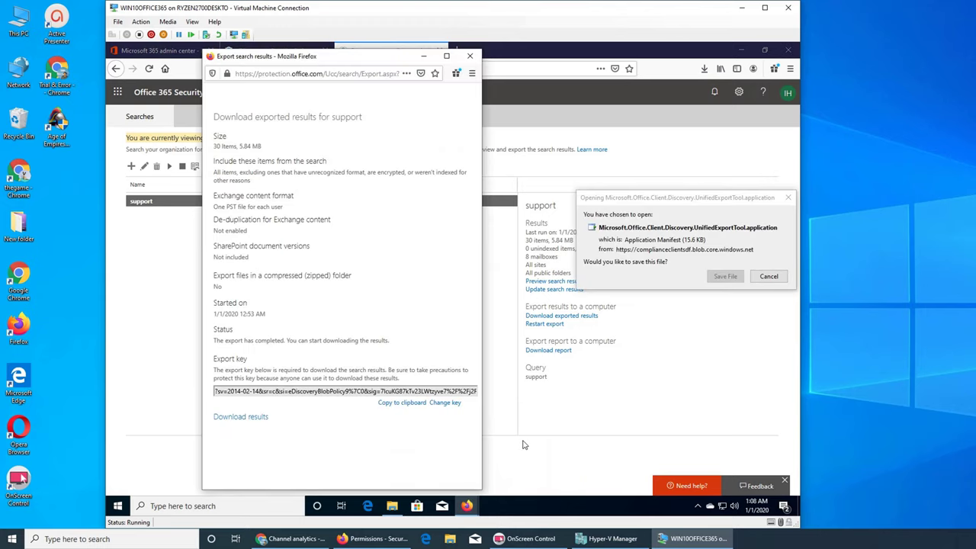
pyautogui.click(470, 56)
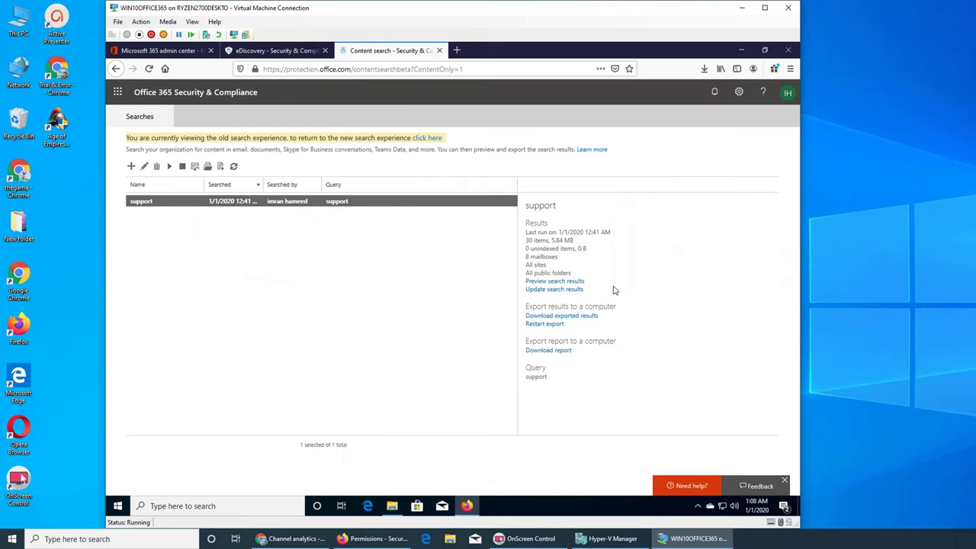